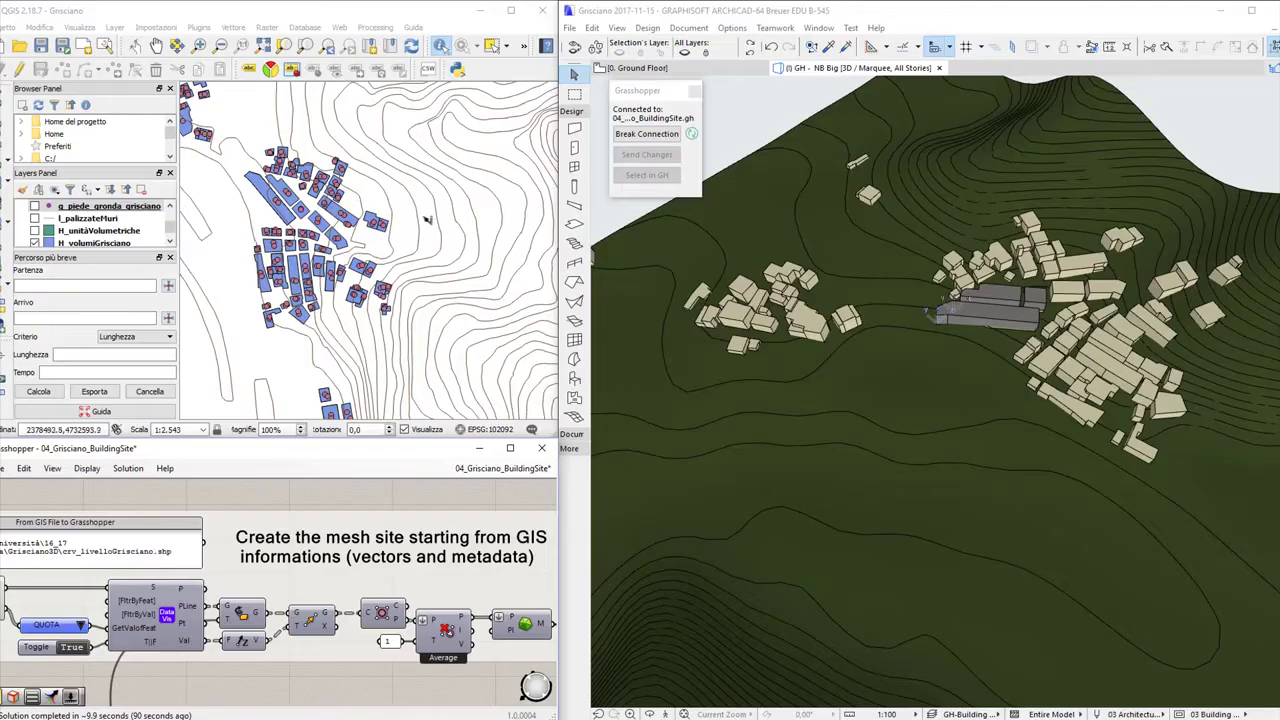
Identify a contour line on the crv_Livello copia layer east of the buildings and check its QUOTA attribute
scroll(421, 222, "up", 1)
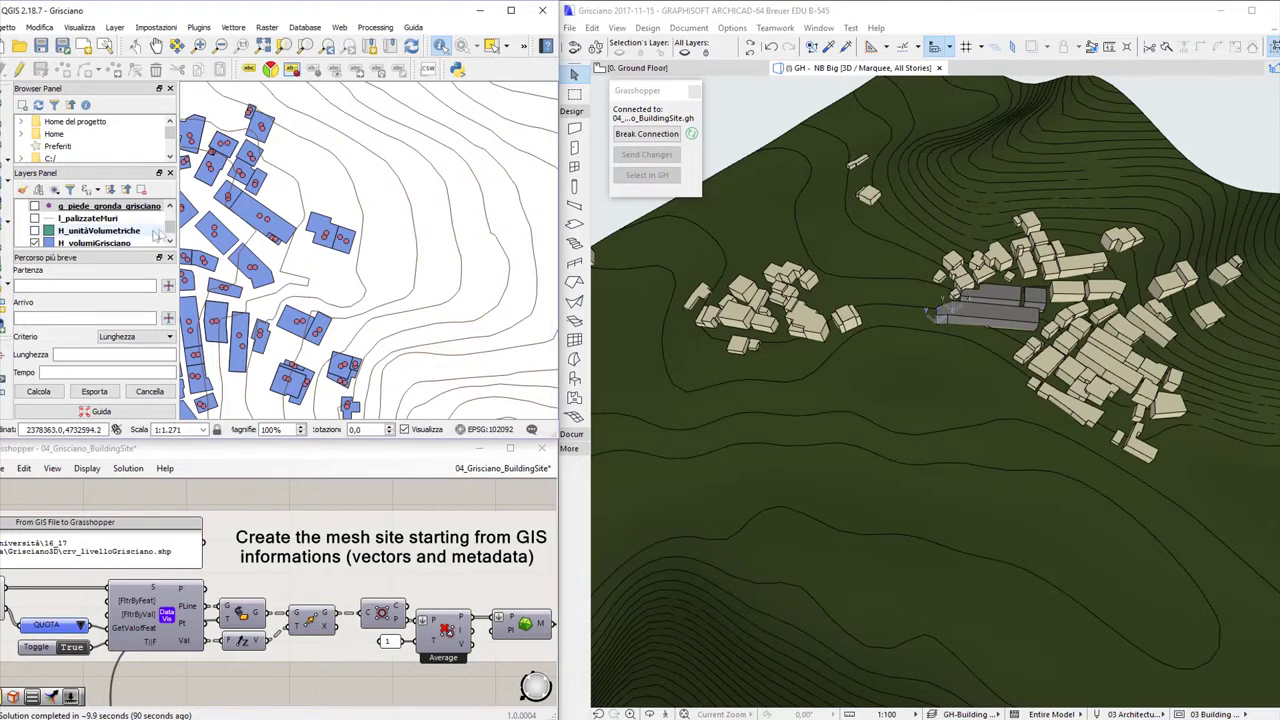
left_click(81, 220)
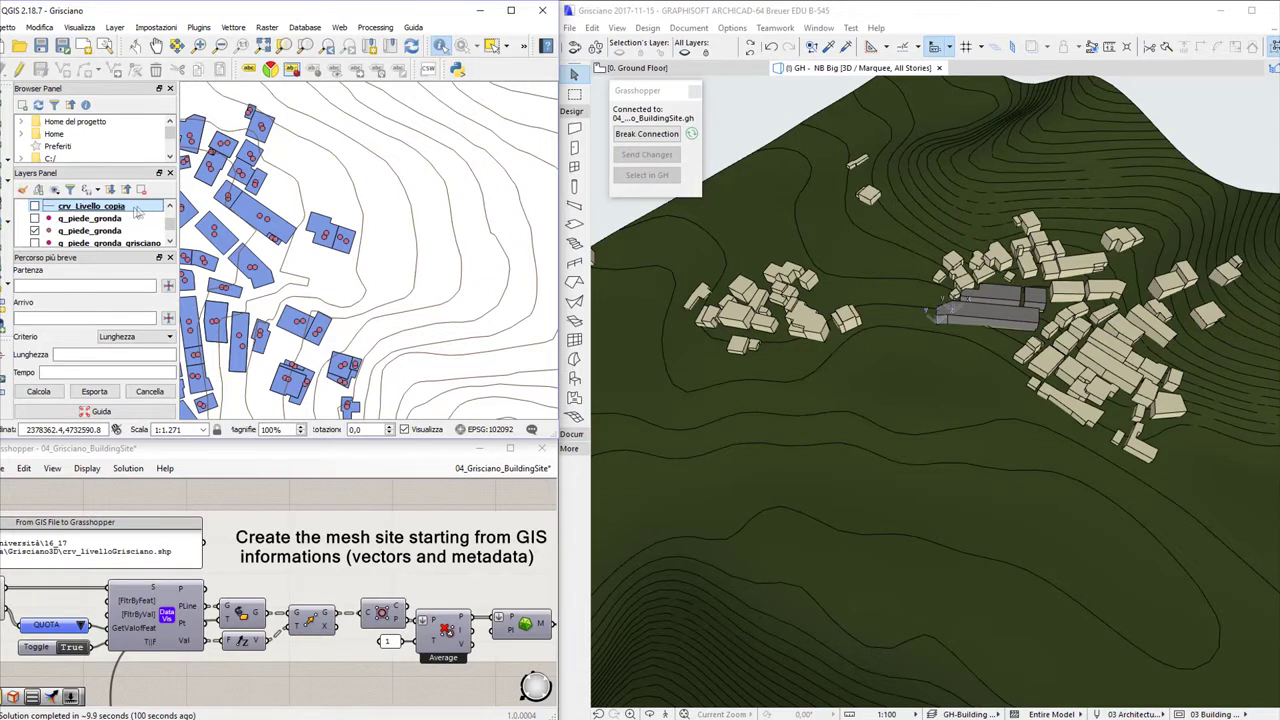
left_click(419, 233)
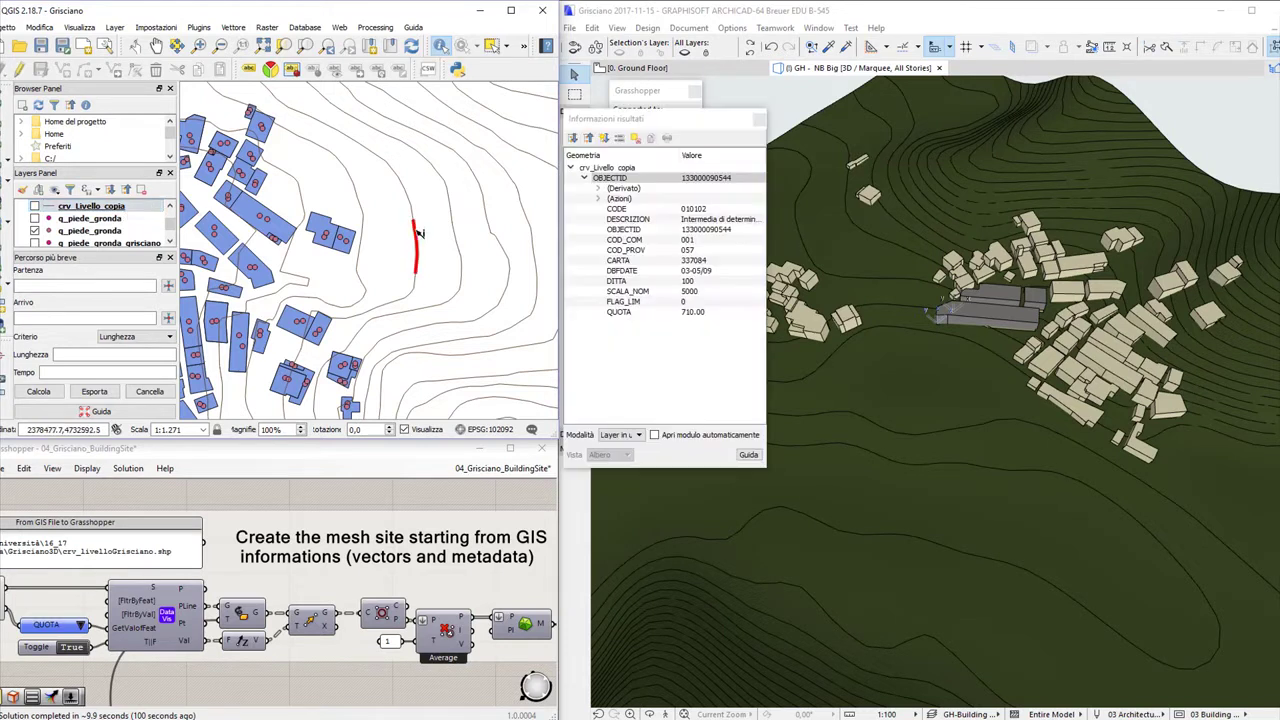
left_click(658, 314)
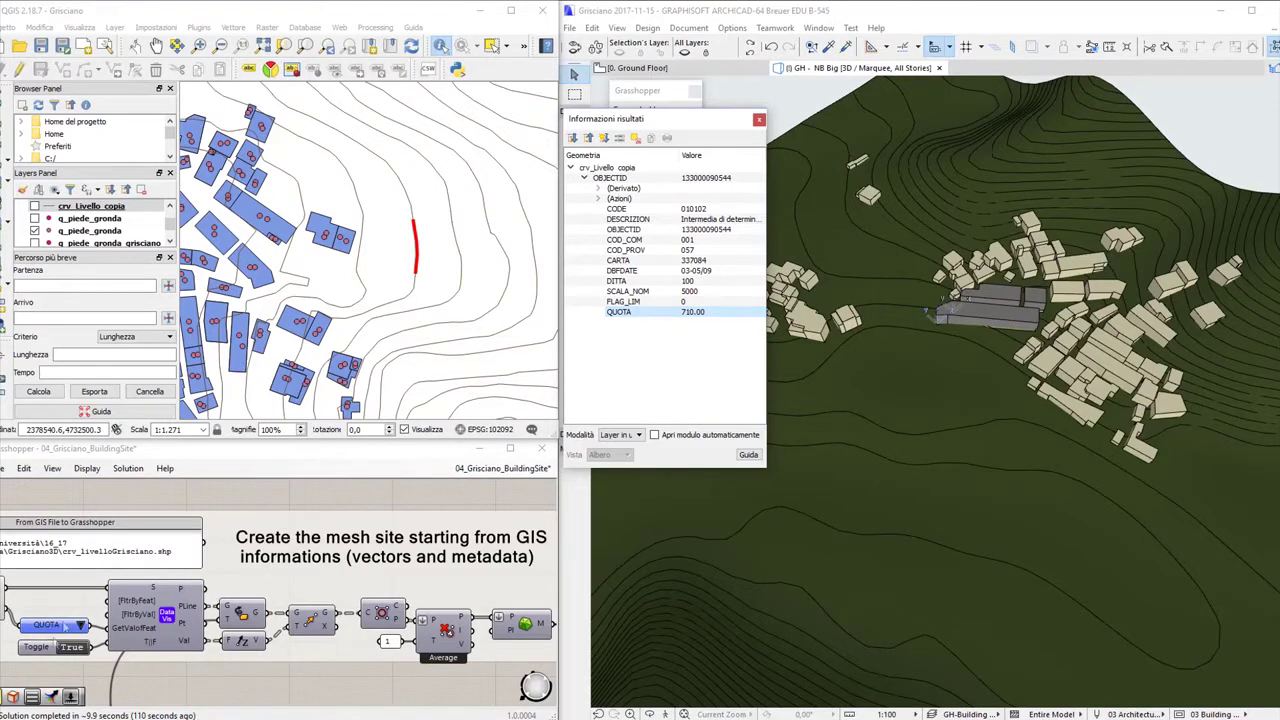
Examine the Grasshopper definition that turns the GIS contour lines into the terrain mesh
scroll(120, 650, "down", 2)
mouse_move(460, 680)
right_mouse_down()
mouse_move(418, 625)
mouse_move(231, 553)
right_mouse_up()
right_click_drag(361, 617, 0, 532)
right_click_drag(556, 532, 536, 533)
scroll(451, 602, "up", 1)
right_click_drag(470, 591, 287, 570)
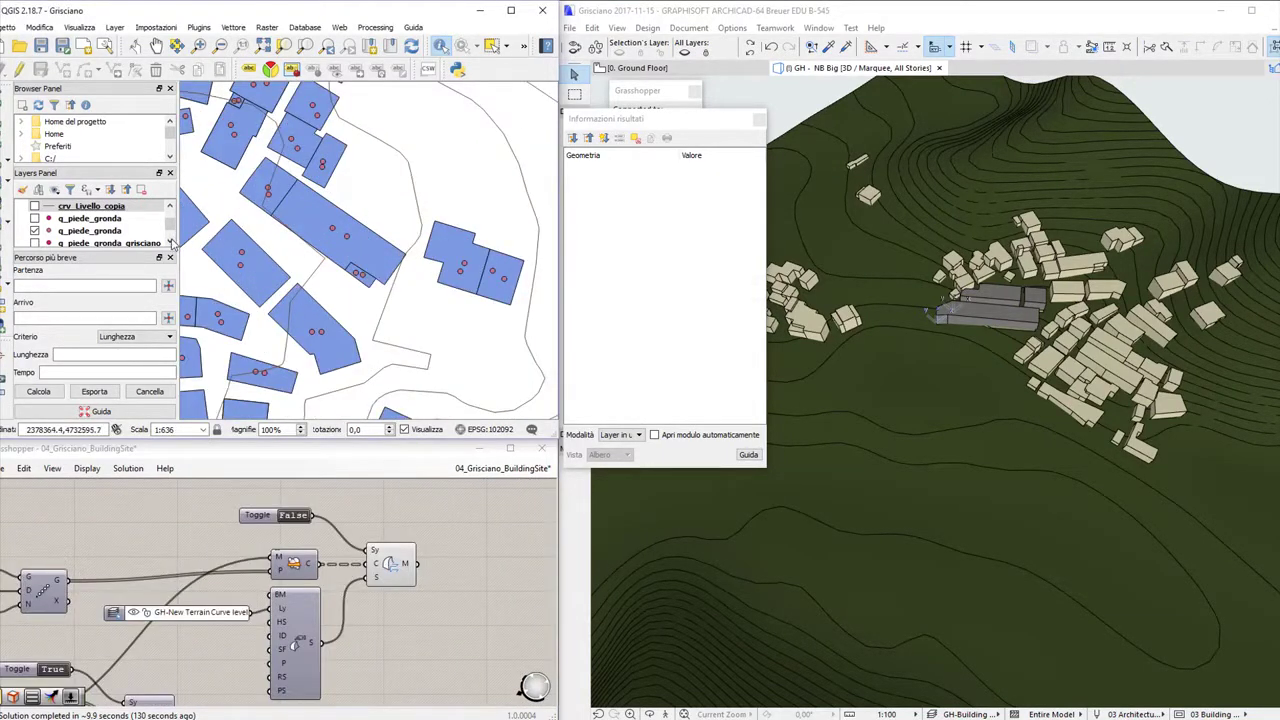
Identify a point inside the long building on the q_piede_gronda_grisciano layer and check its QUOTA attribute
scroll(172, 243, "down", 3)
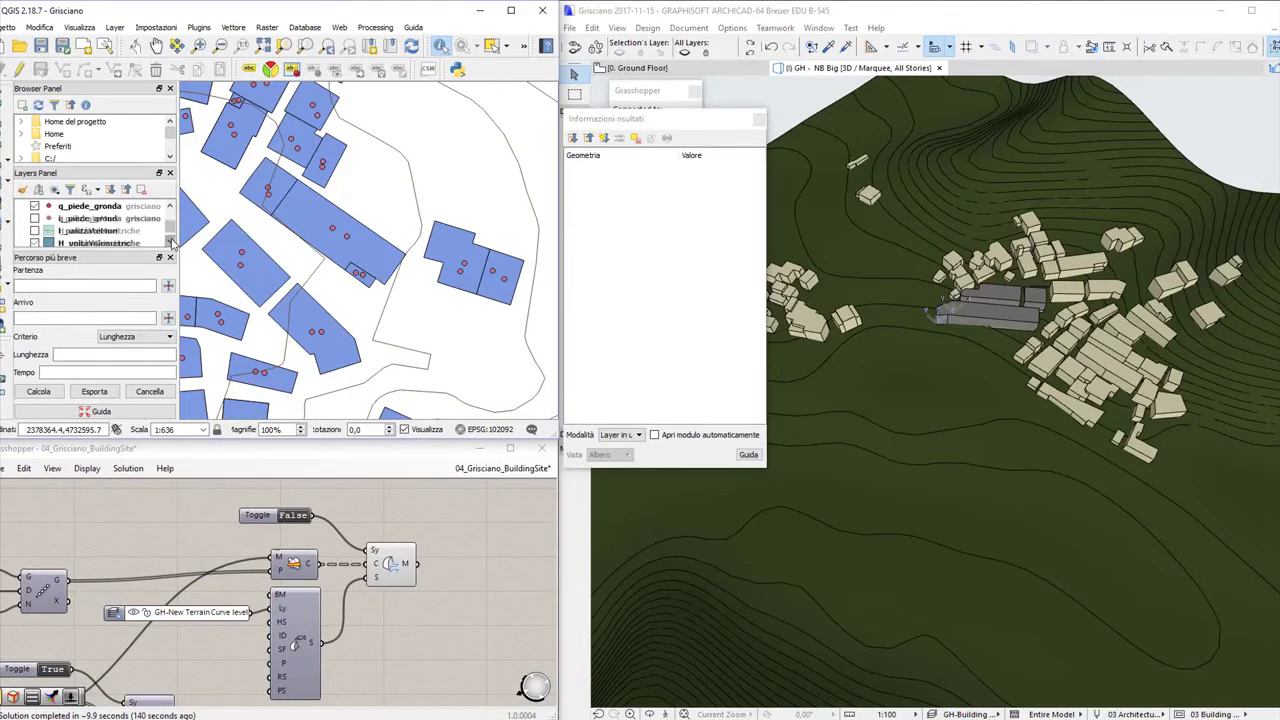
left_click(83, 208)
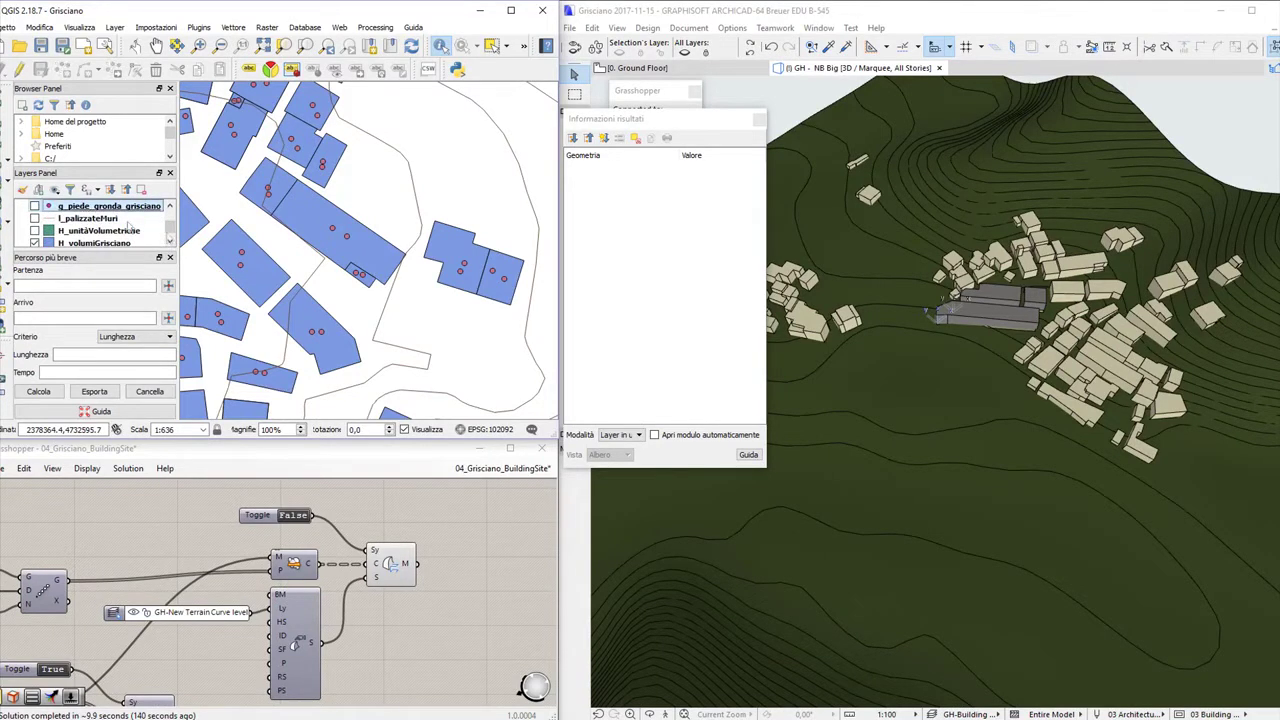
left_click(350, 239)
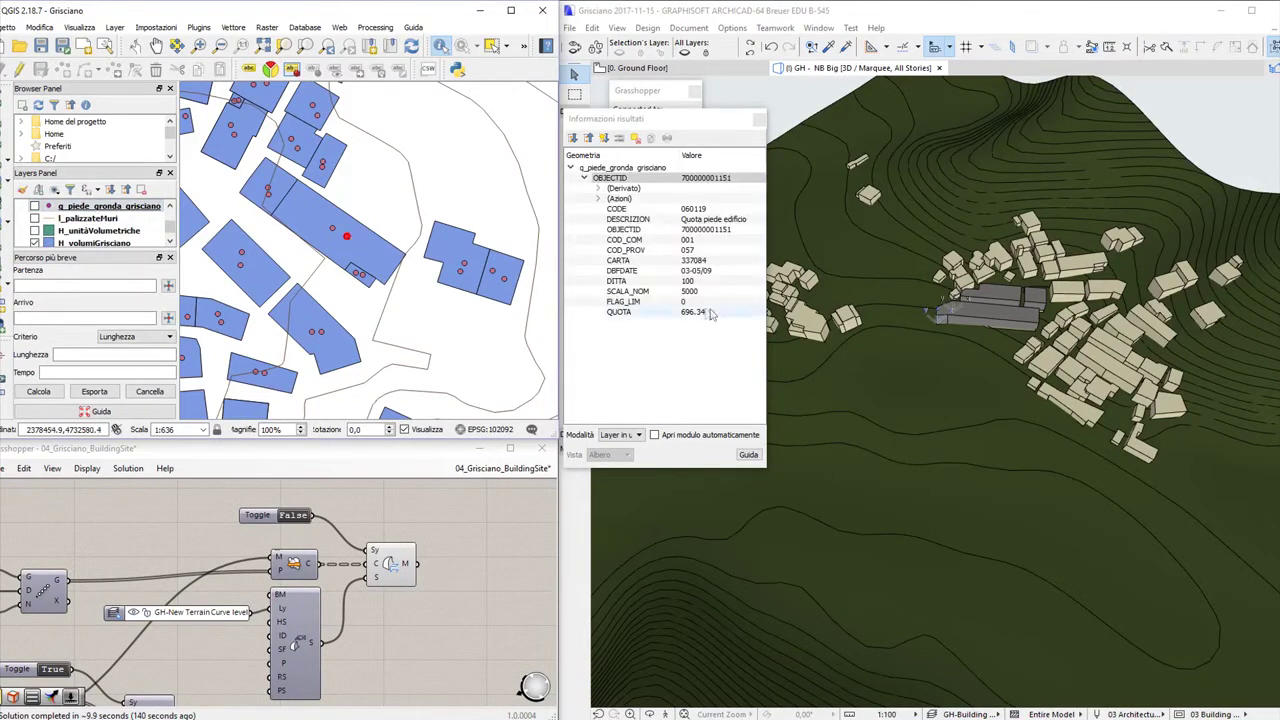
left_click(660, 314)
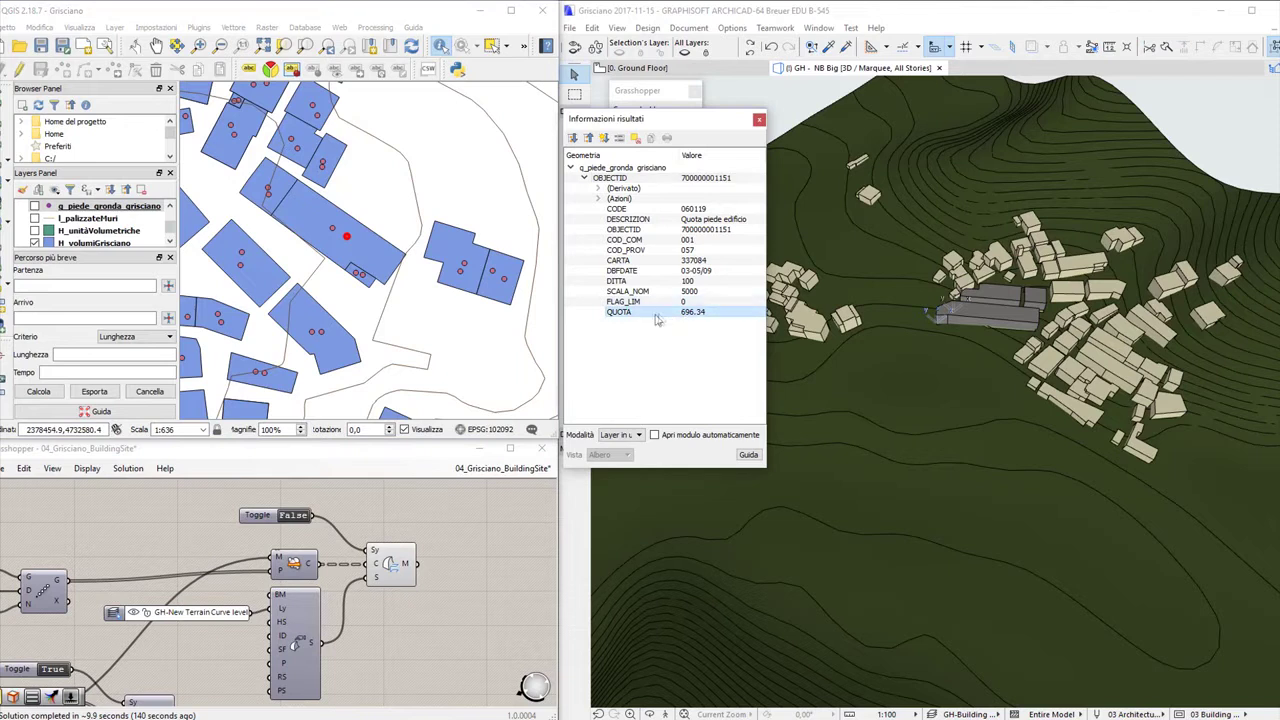
Examine the Grasshopper nodes that build the building volumes, through to the Morph component on layer GH-New External Buildings
scroll(438, 568, "down", 4)
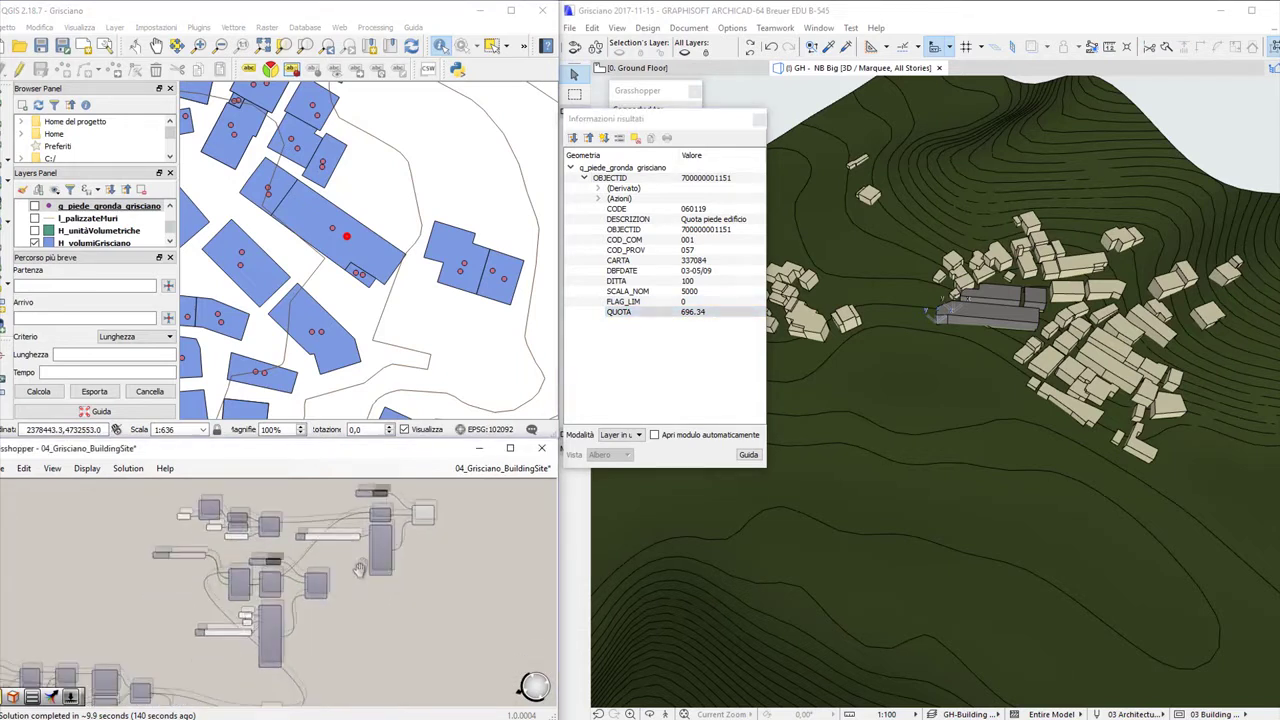
right_click_drag(359, 570, 384, 522)
right_click_drag(322, 625, 393, 535)
scroll(393, 535, "down", 1)
right_click_drag(220, 640, 252, 631)
scroll(253, 631, "up", 6)
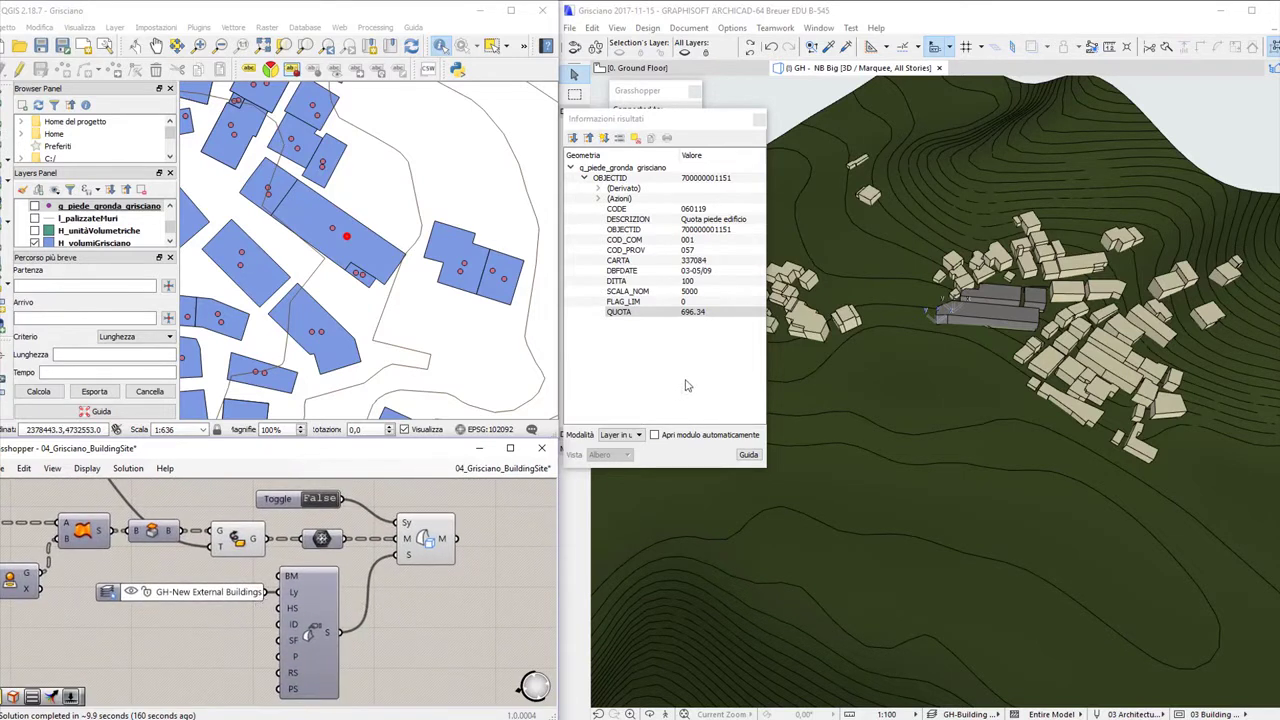
Close the identify results and inspect the dark grey building volumes on the terrain in the ARCHICAD 3D view
left_click(760, 120)
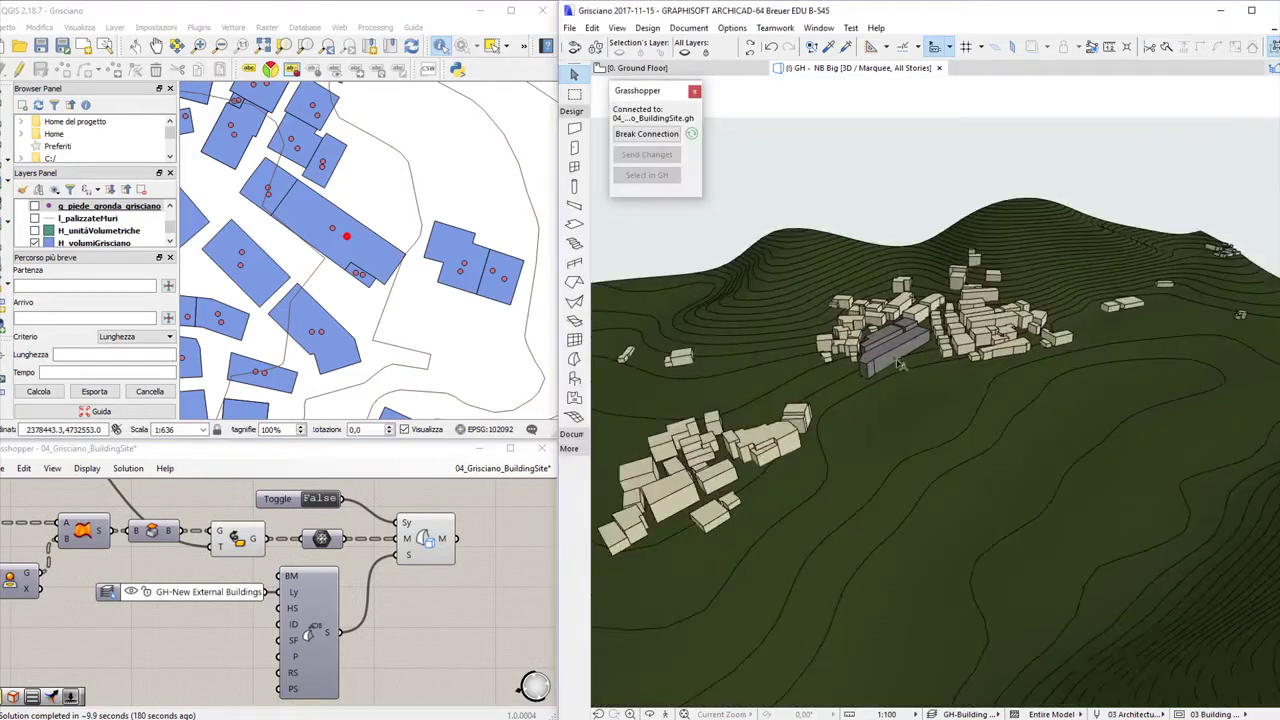
scroll(900, 363, "up", 8)
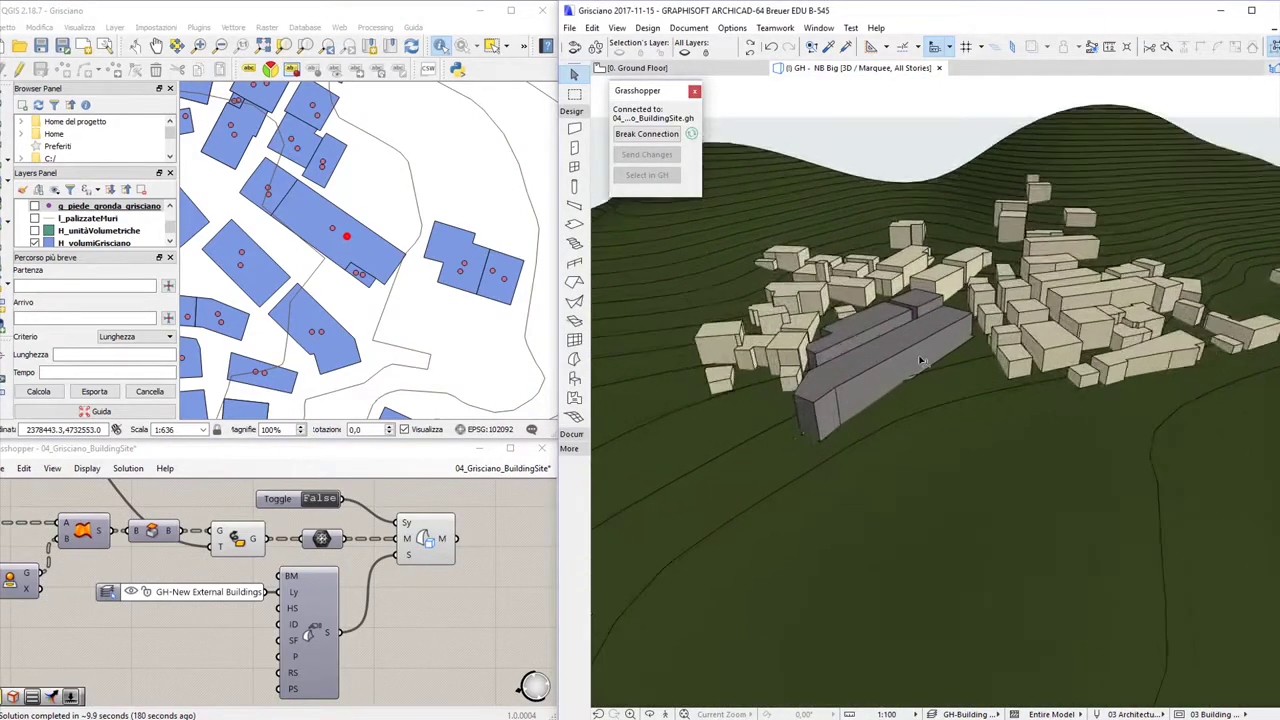
scroll(921, 362, "up", 4)
scroll(836, 436, "up", 2)
middle_click_drag(836, 436, 862, 449, "shift")
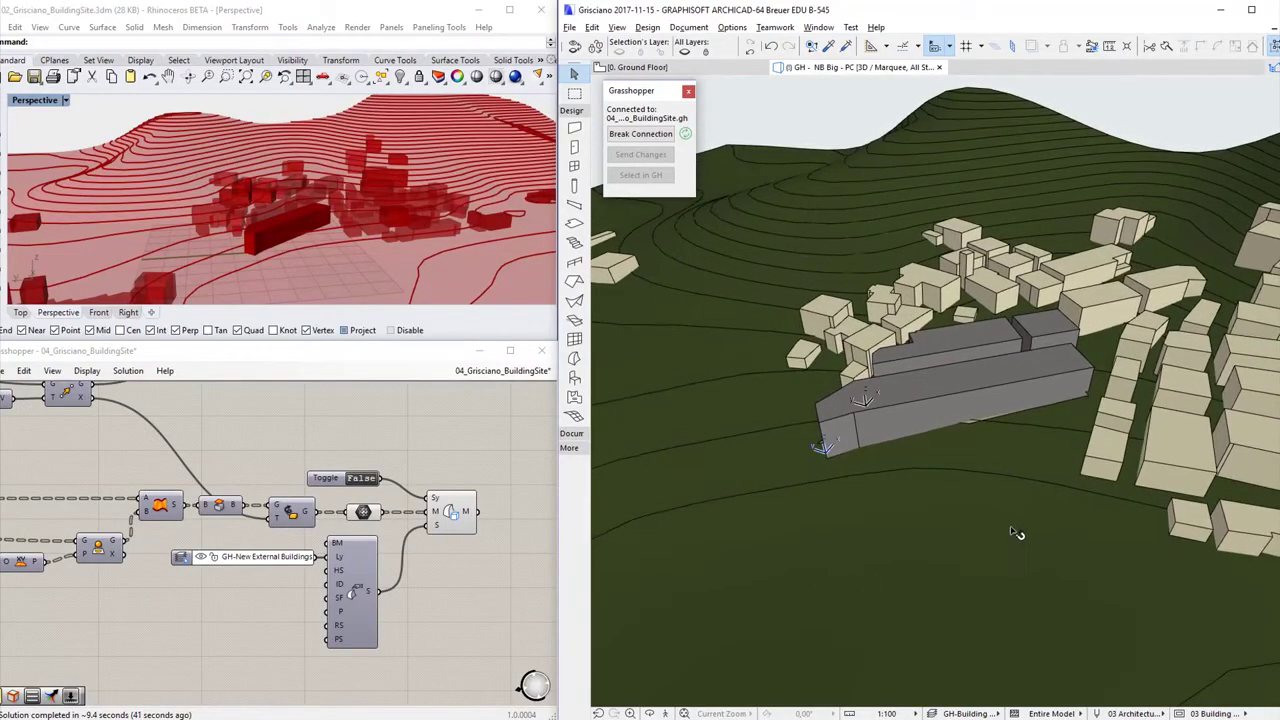
middle_click_drag(1016, 533, 911, 537, "shift")
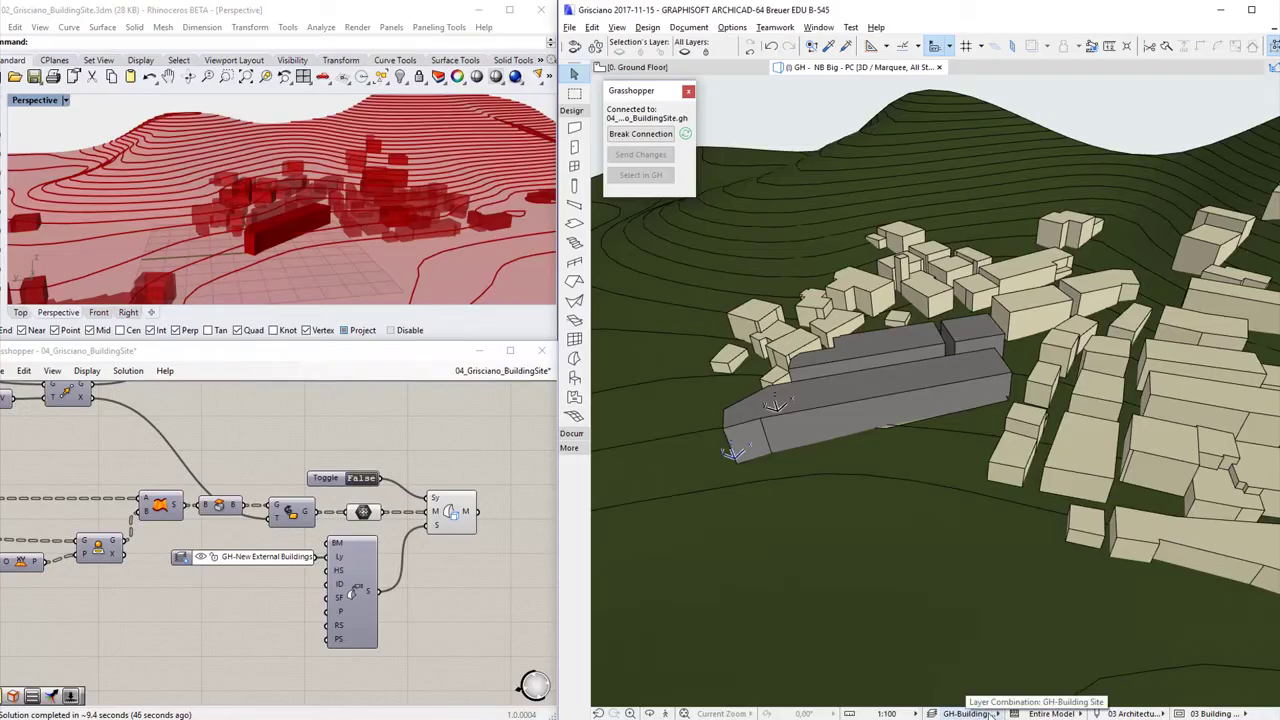
Switch the ARCHICAD 3D view to the GH-Point Cloud layer combination
left_click(994, 714)
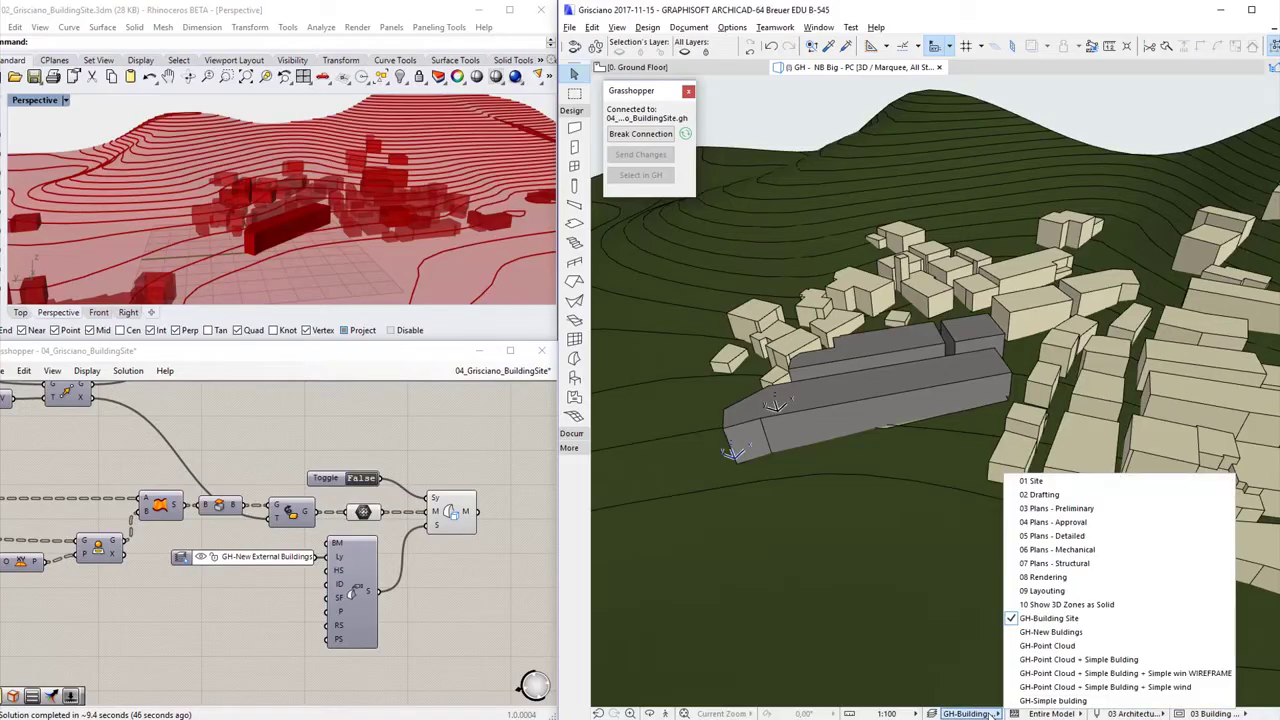
left_click(1068, 647)
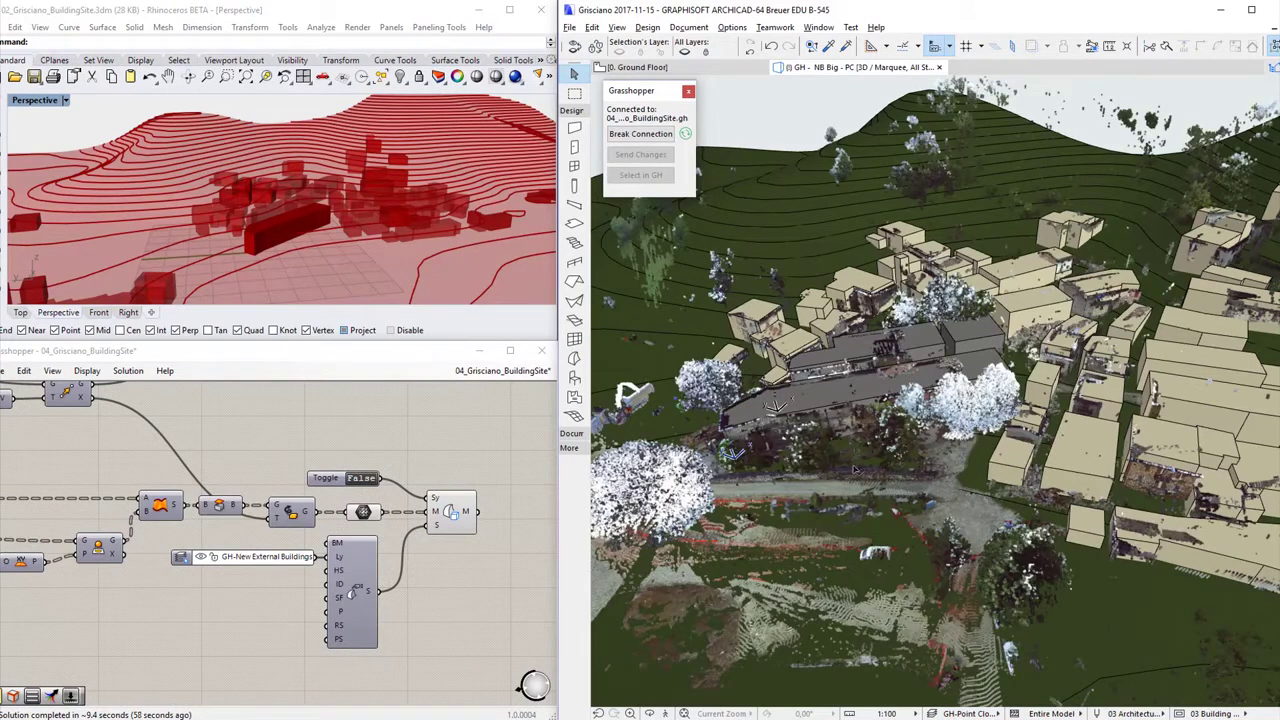
Examine how the point cloud survey matches the building volumes and terrain from all around the dark grey long building
scroll(798, 112, "up", 1)
middle_click_drag(866, 501, 823, 414, "shift")
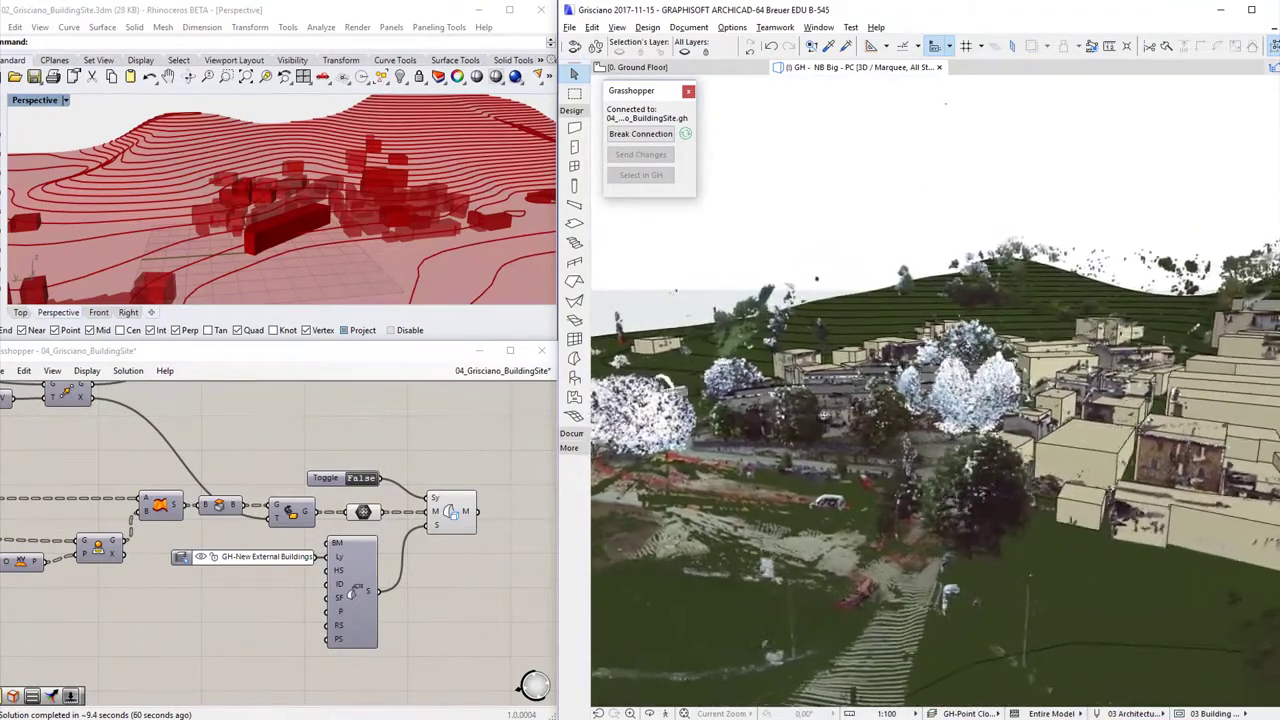
middle_click_drag(600, 505, 596, 506, "shift")
middle_click_drag(823, 440, 922, 460, "shift")
middle_click_drag(591, 525, 590, 535, "shift")
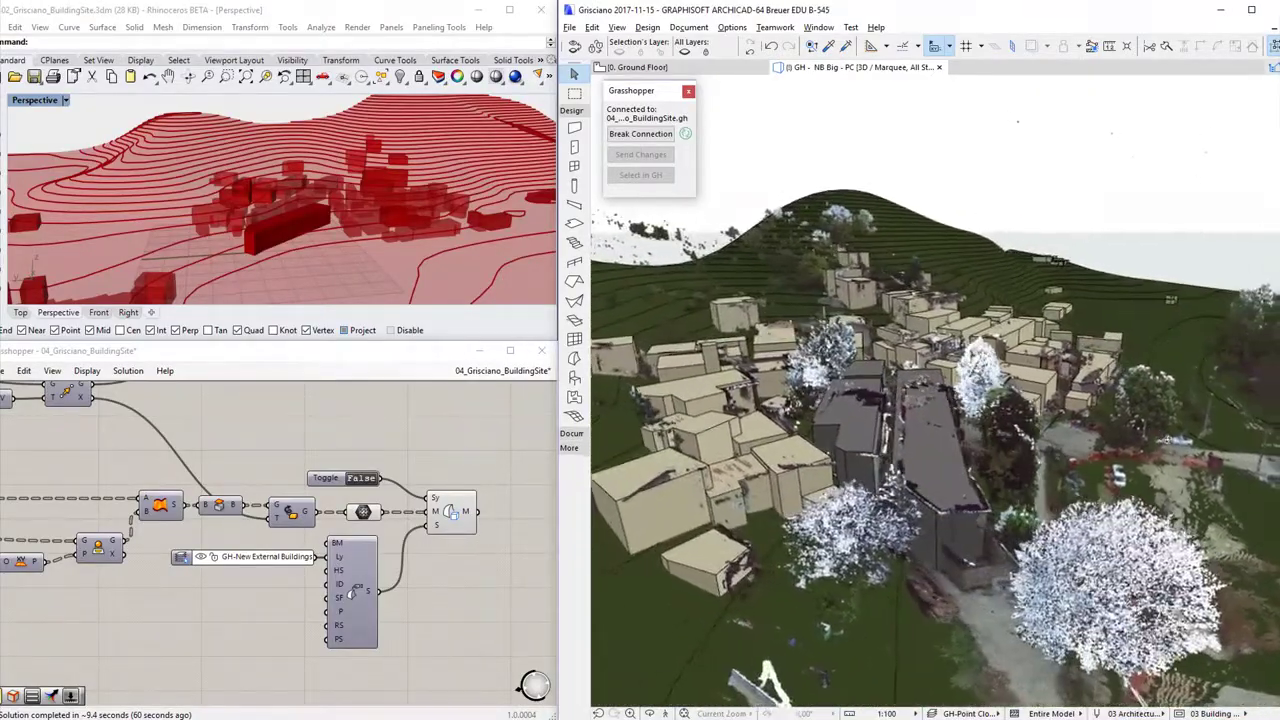
middle_click_drag(1153, 457, 901, 506, "shift")
middle_click_drag(590, 559, 590, 571, "shift")
middle_click_drag(800, 408, 713, 447, "shift")
scroll(857, 347, "up", 8)
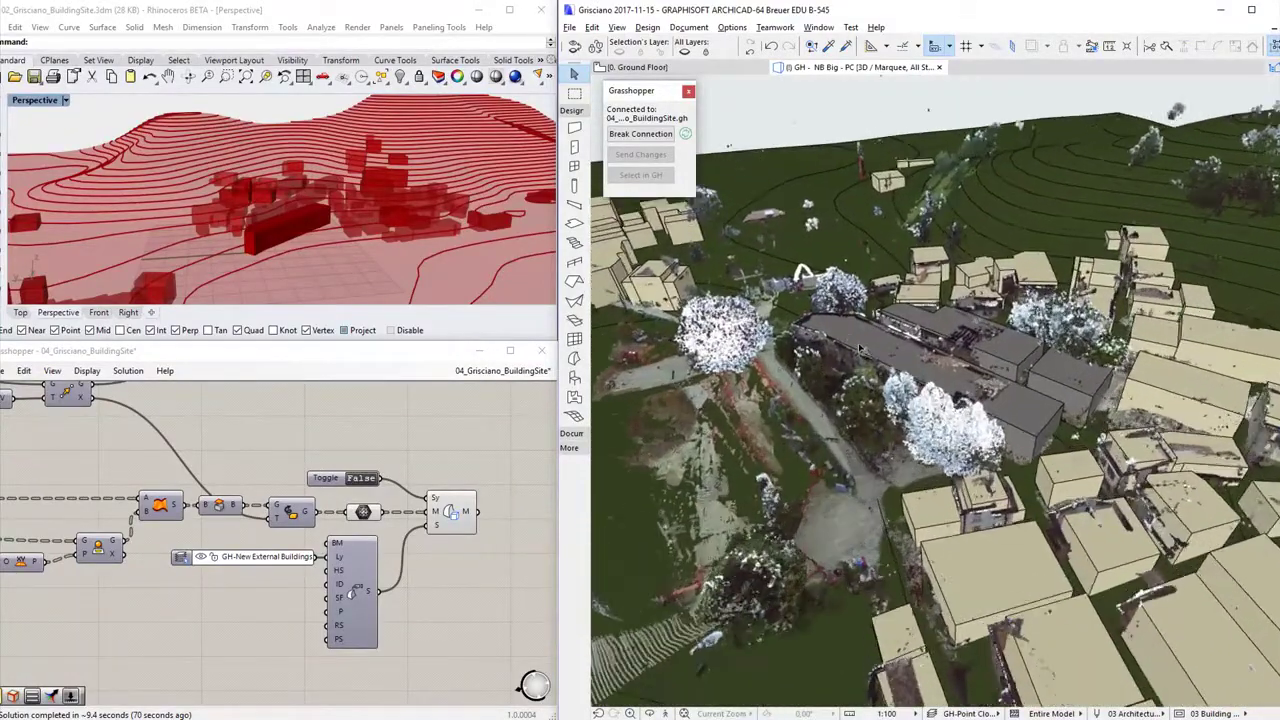
scroll(857, 347, "up", 6)
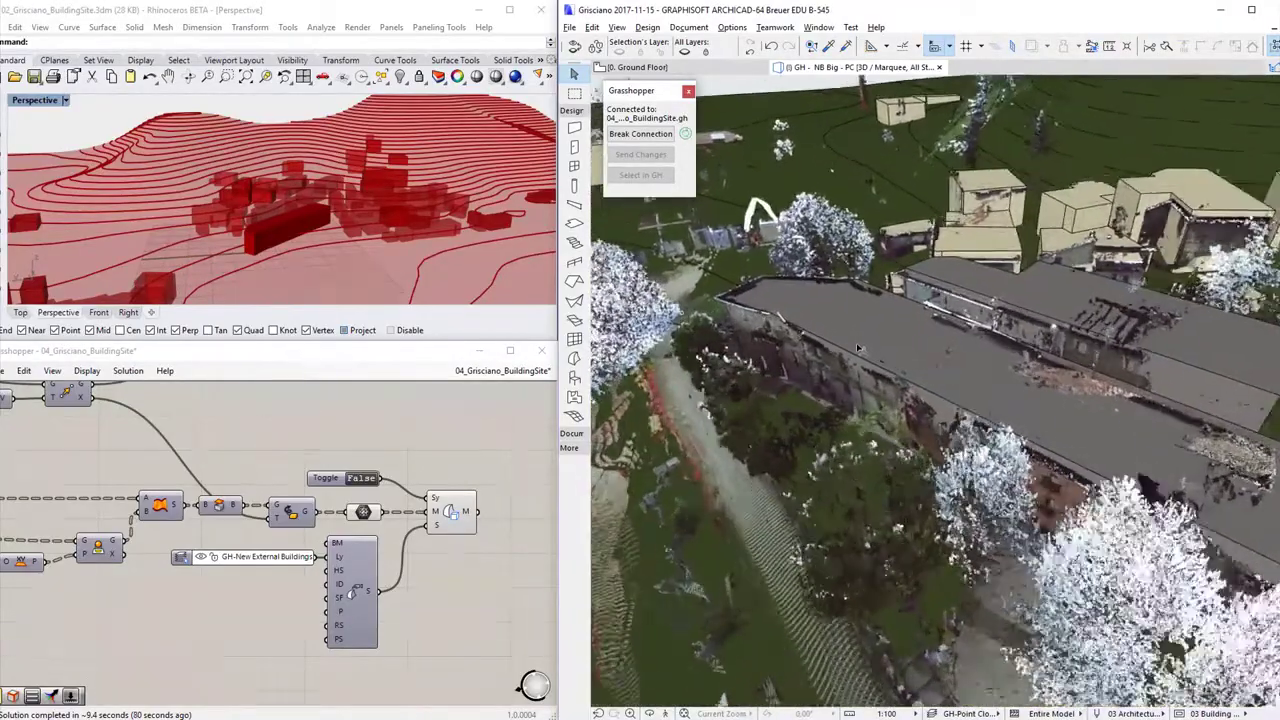
middle_click_drag(880, 438, 960, 425, "shift")
right_click_drag(460, 248, 306, 241)
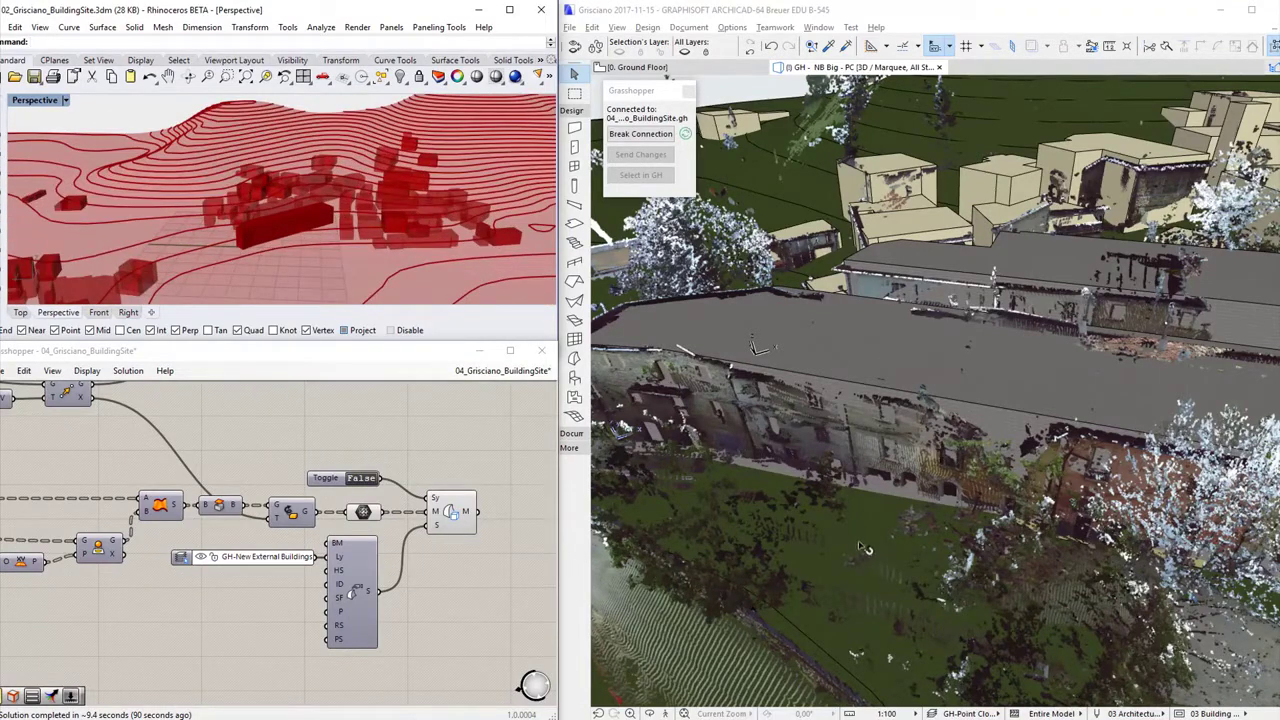
scroll(873, 481, "down", 2)
middle_click_drag(878, 485, 886, 497, "shift")
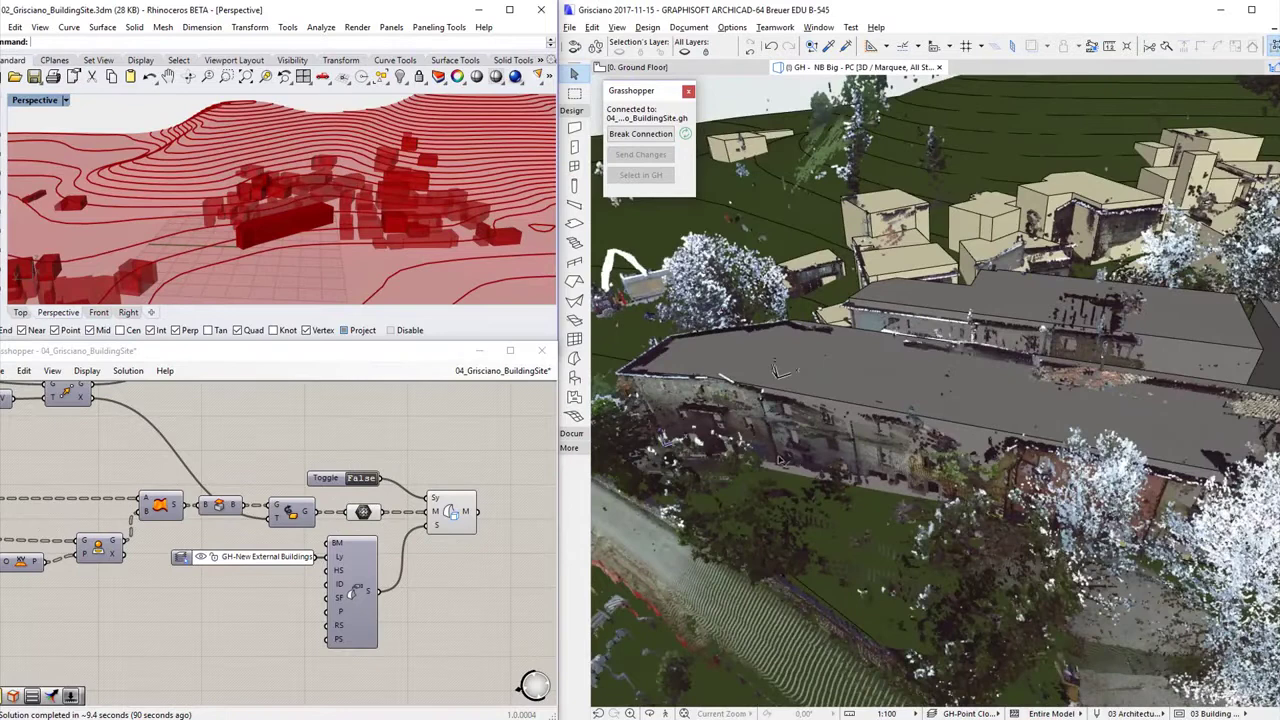
scroll(886, 497, "down", 1)
middle_click_drag(790, 460, 818, 385, "shift")
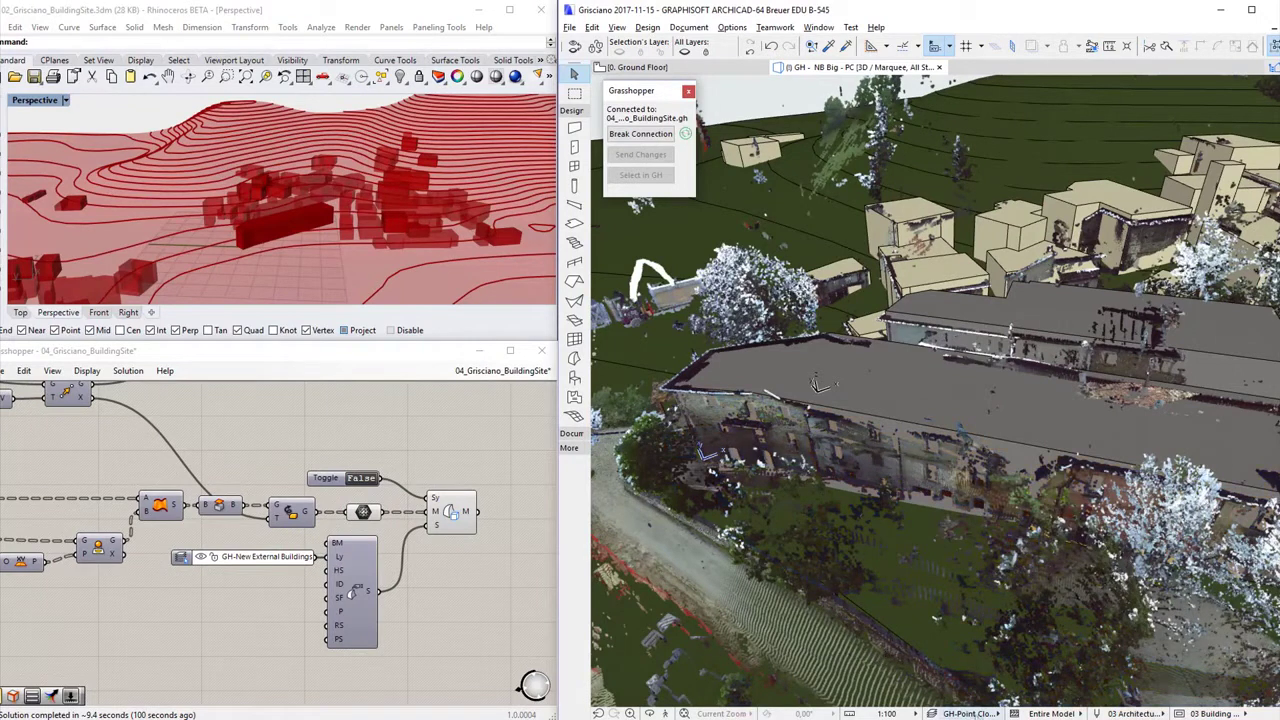
Switch to the GH-Point Cloud + Simple Bulding + Simple wind layer combination and inspect the row building's facades against the survey
left_click(968, 713)
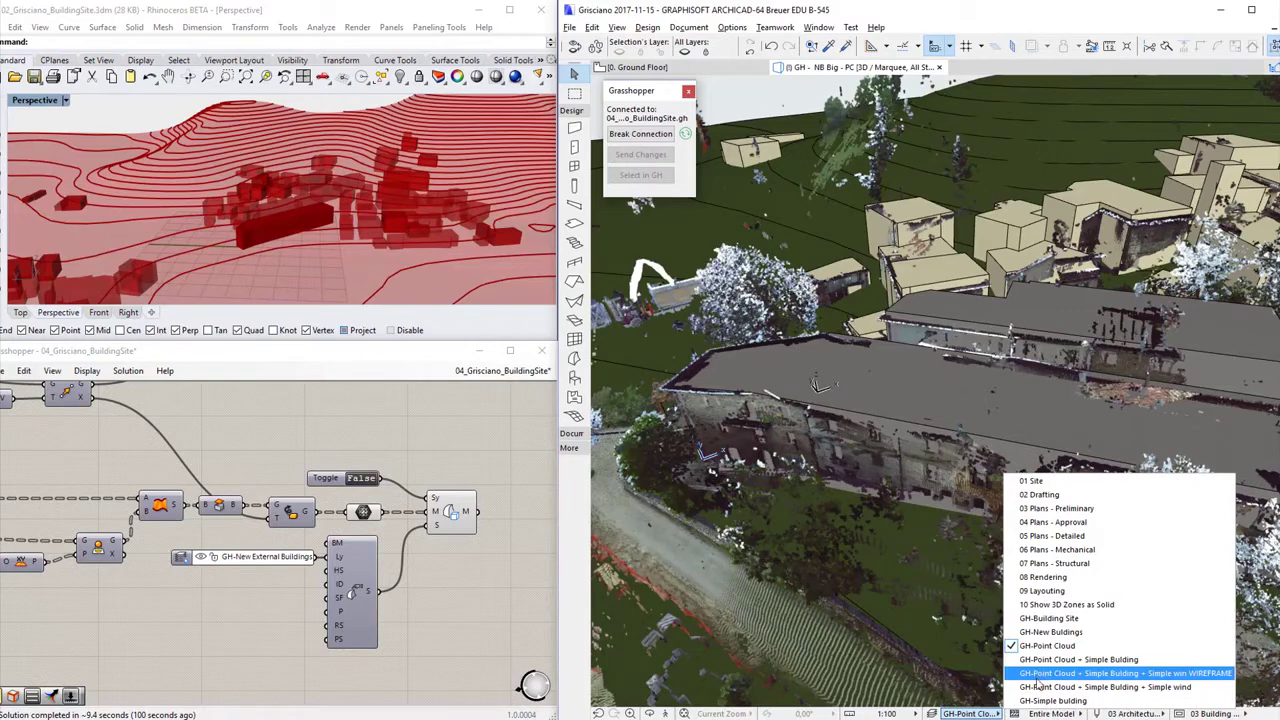
left_click(1040, 687)
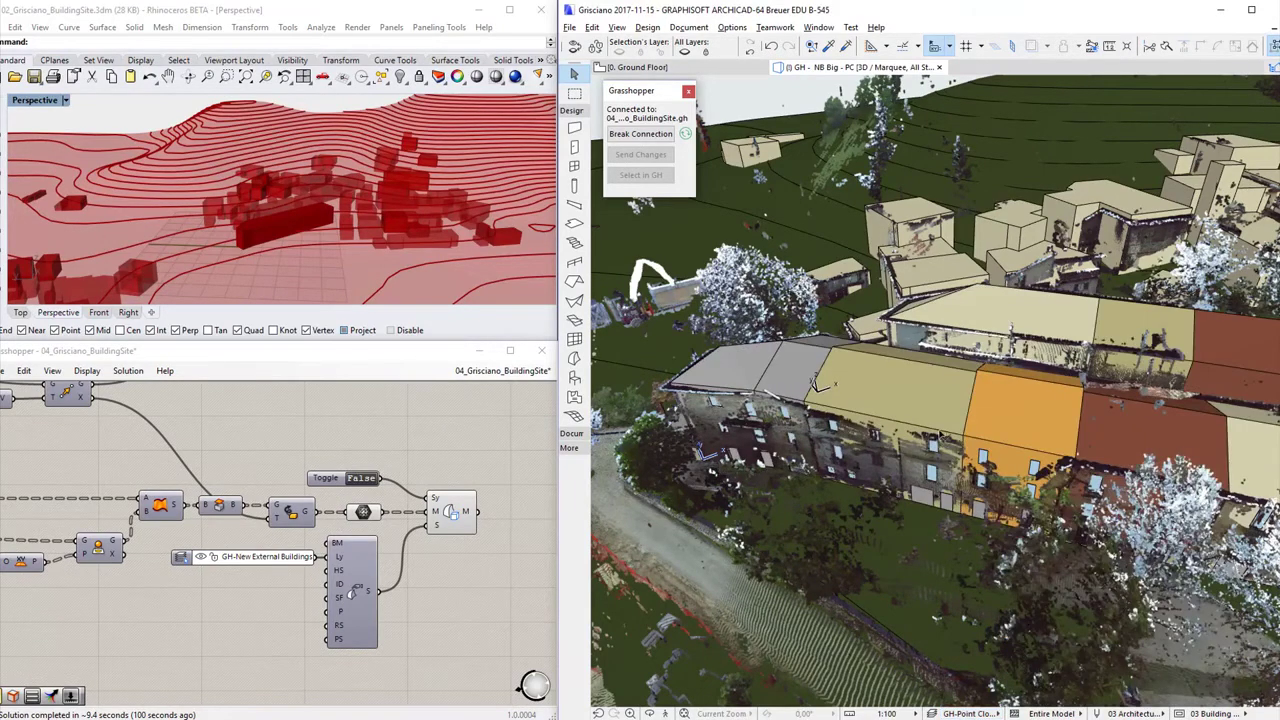
scroll(818, 385, "up", 6)
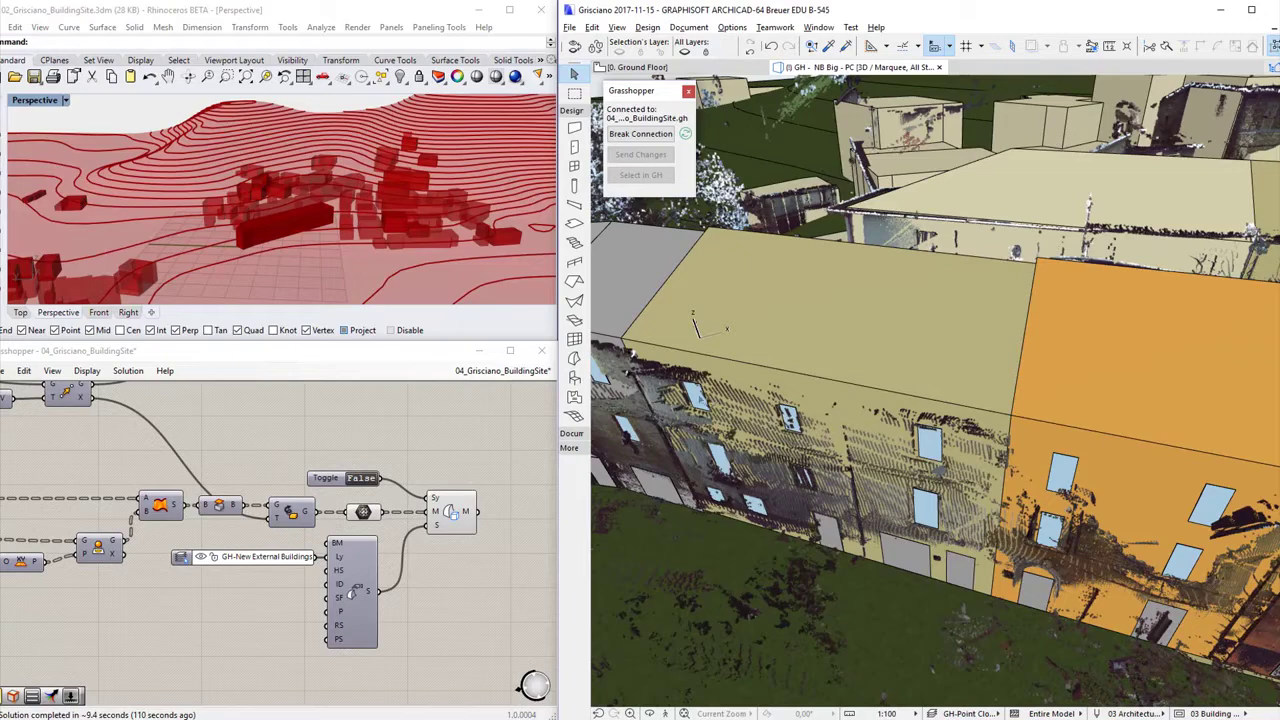
middle_click_drag(817, 518, 1010, 477, "shift")
middle_click_drag(930, 512, 1037, 335)
middle_click_drag(950, 212, 990, 195, "shift")
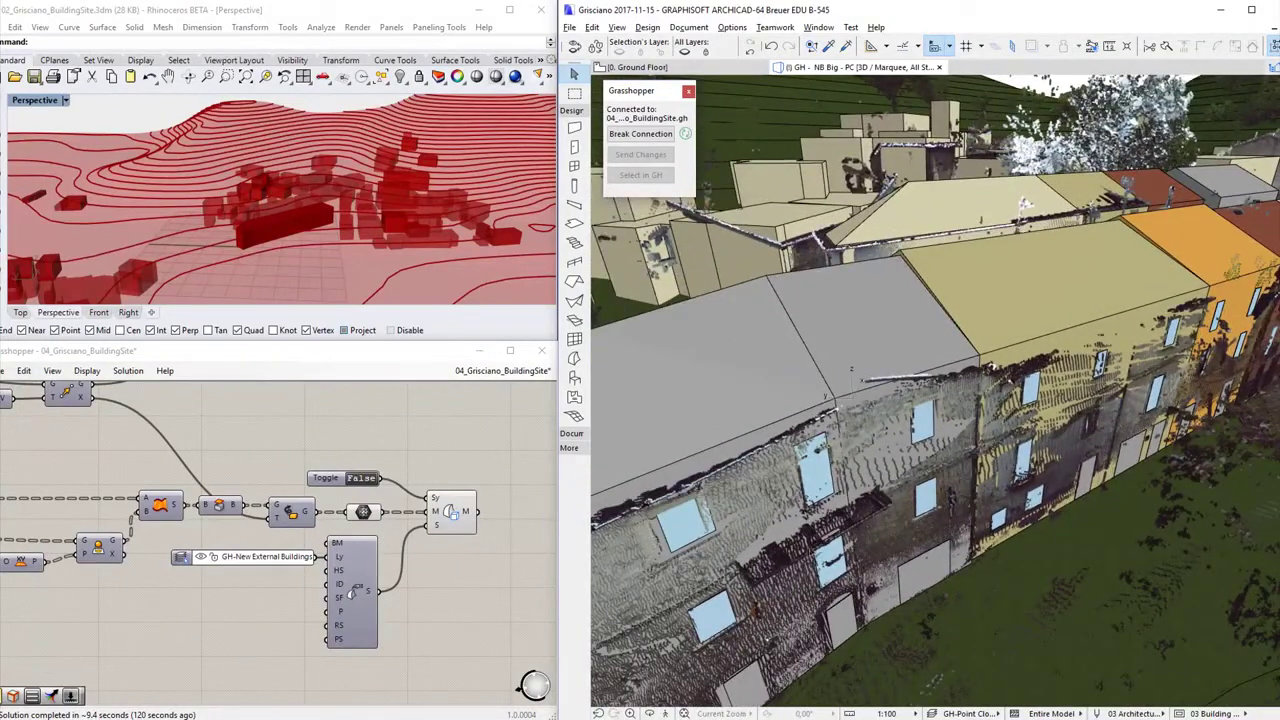
middle_click_drag(1036, 195, 733, 265, "shift")
middle_click_drag(720, 498, 662, 545, "shift")
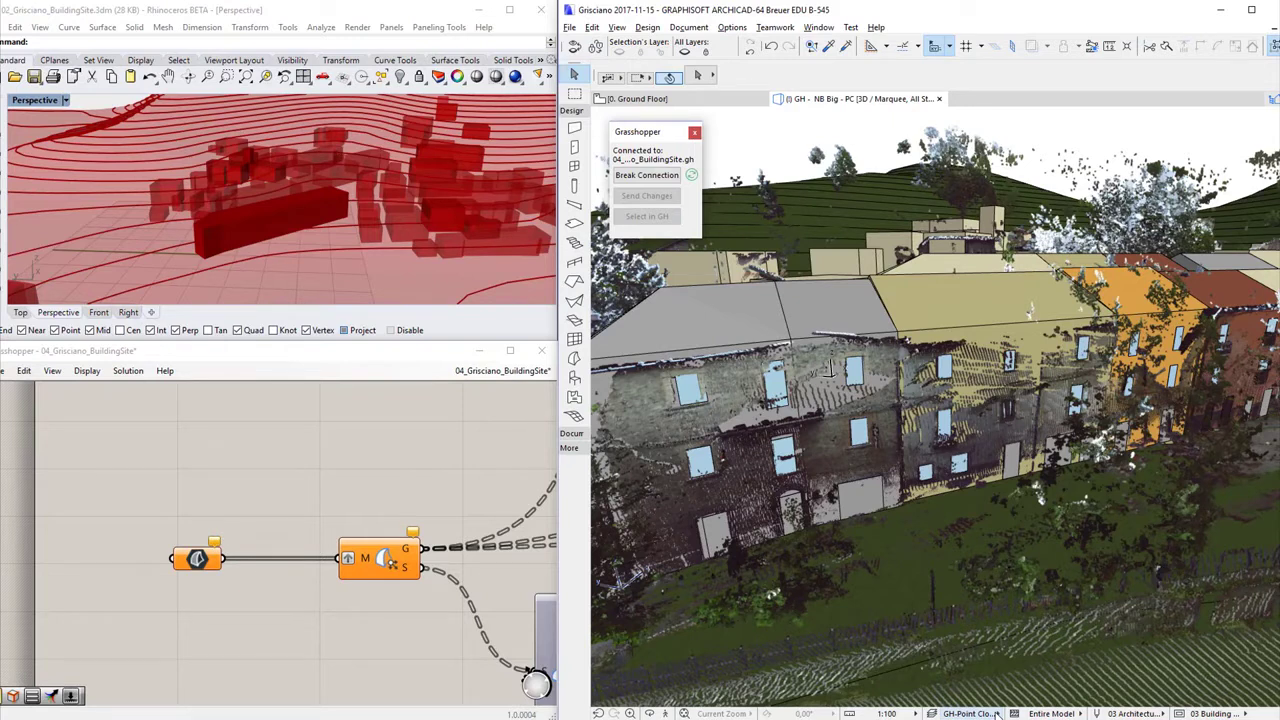
Switch to the GH-Simple building layer combination to show the coloured building row without the point cloud
left_click(997, 714)
left_click(1038, 700)
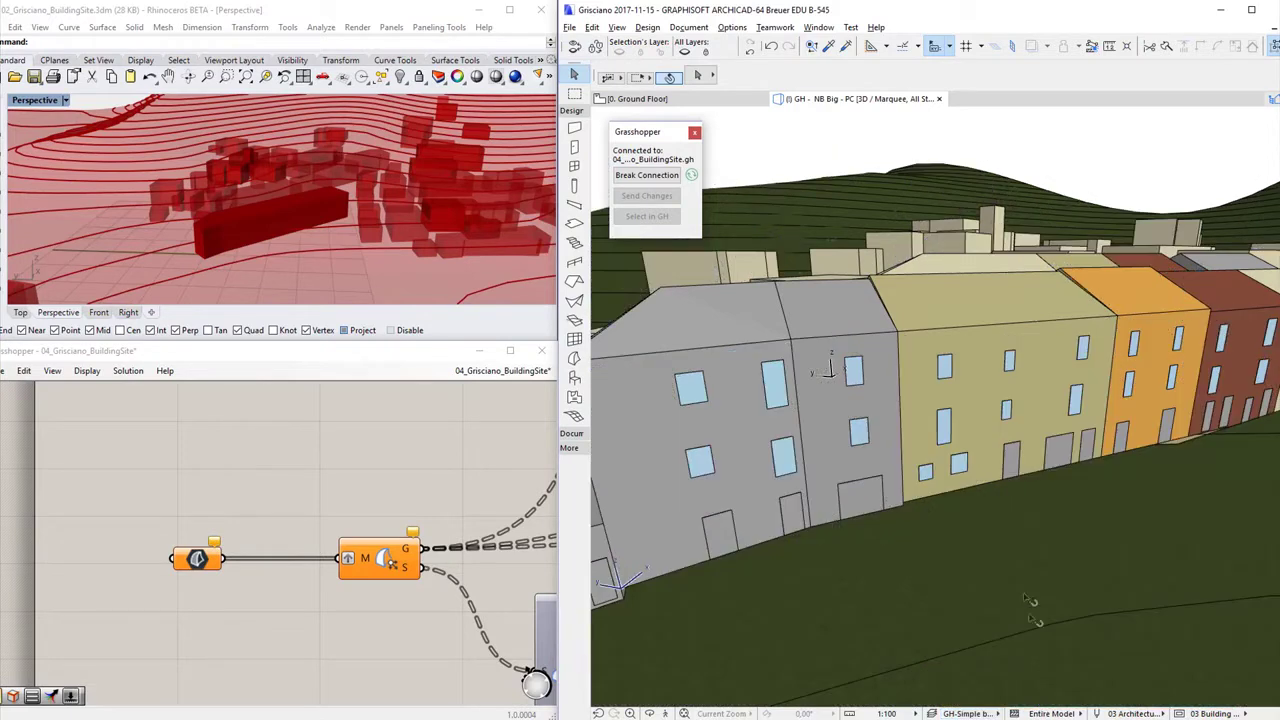
scroll(990, 450, "down", 3)
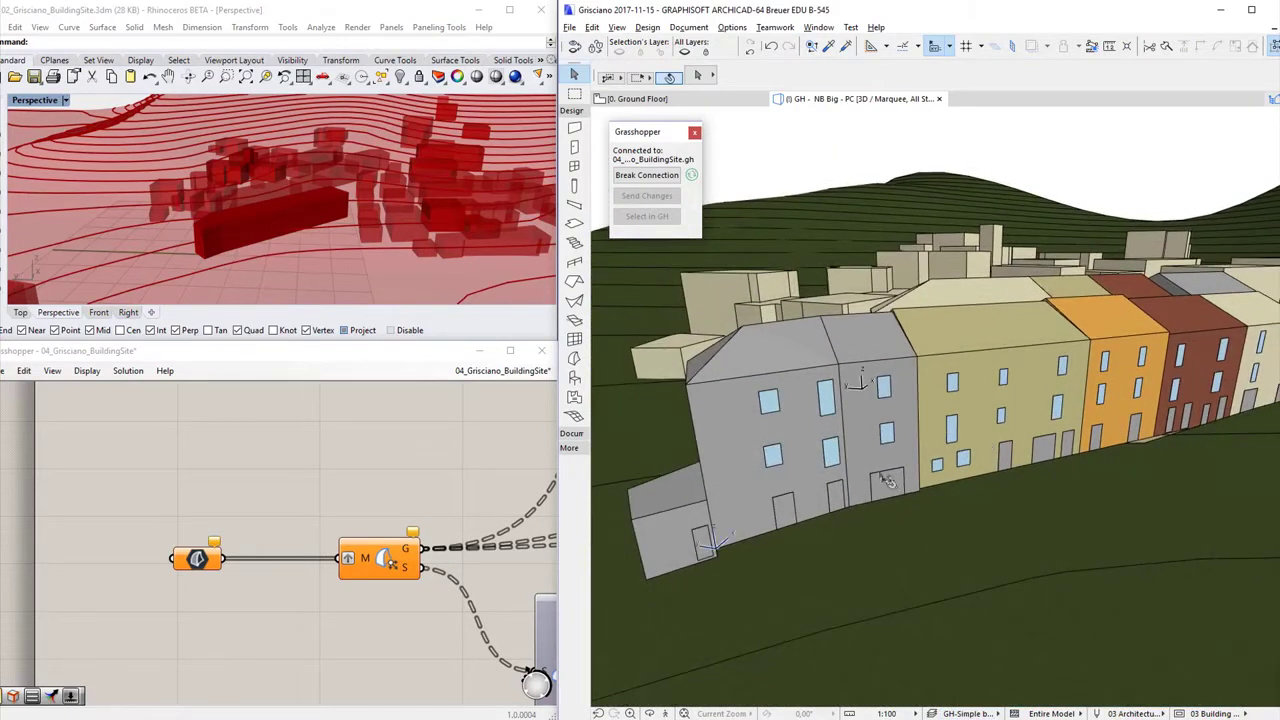
middle_click_drag(880, 470, 962, 448, "shift")
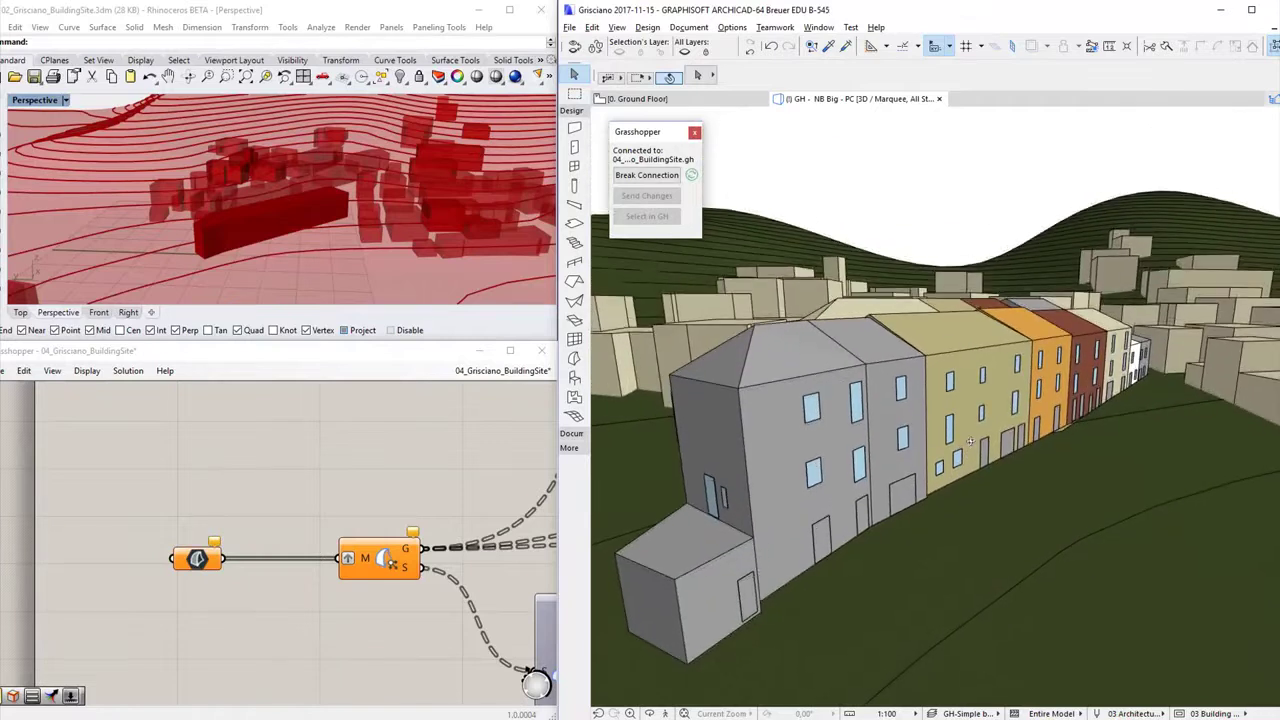
Select the grey Morph building at the end of the row and review its GH Building Data properties
left_click(815, 380)
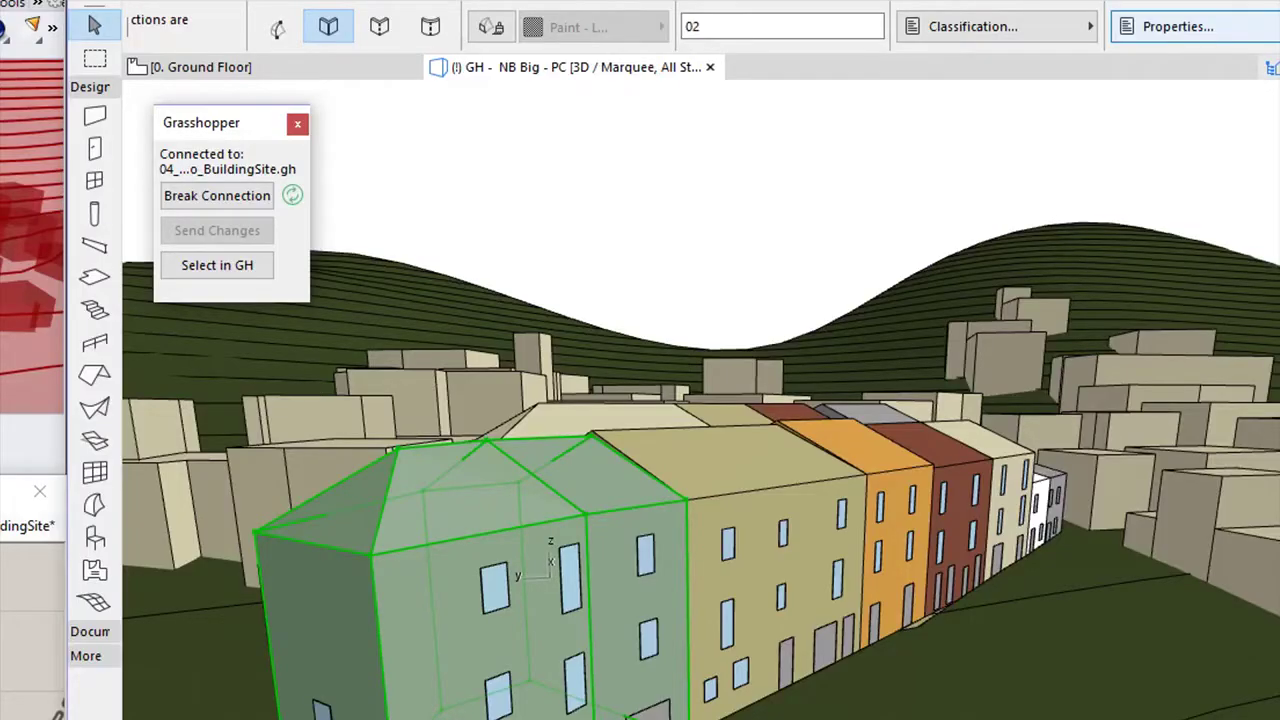
left_click(1200, 27)
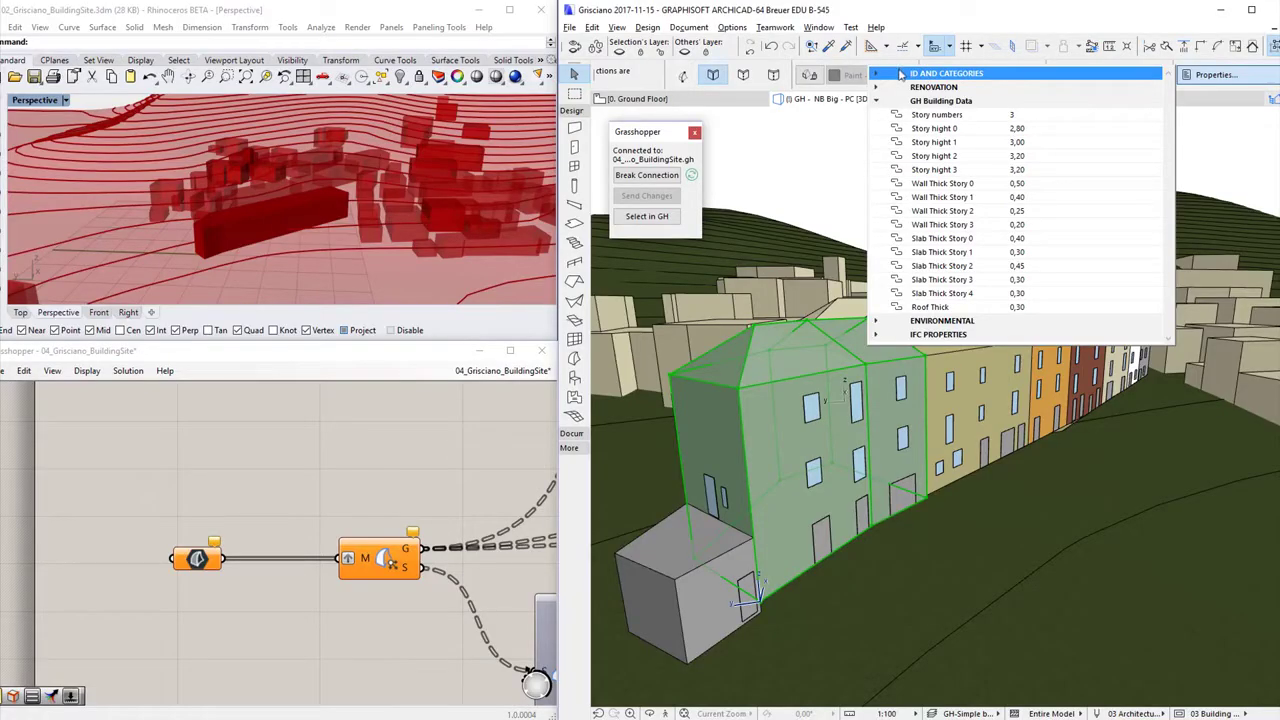
left_click(1264, 107)
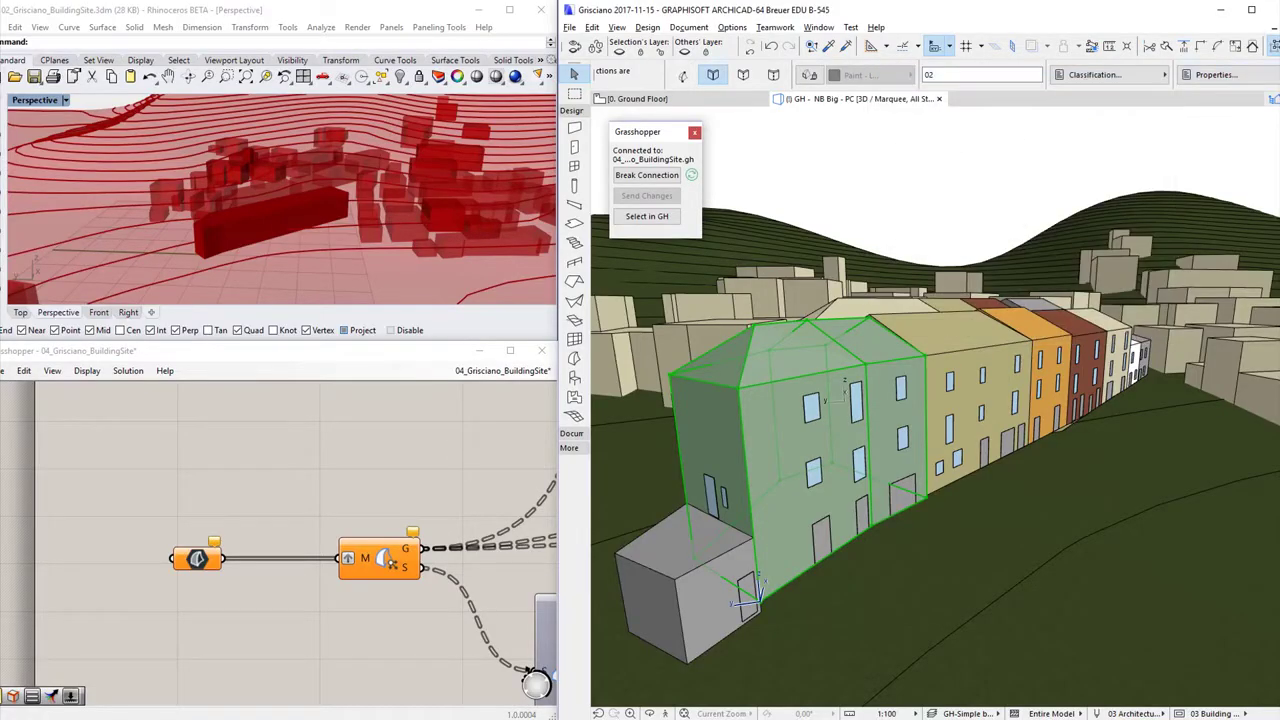
Open the GH - Building Data schedule from the project's saved views
left_click(1272, 98)
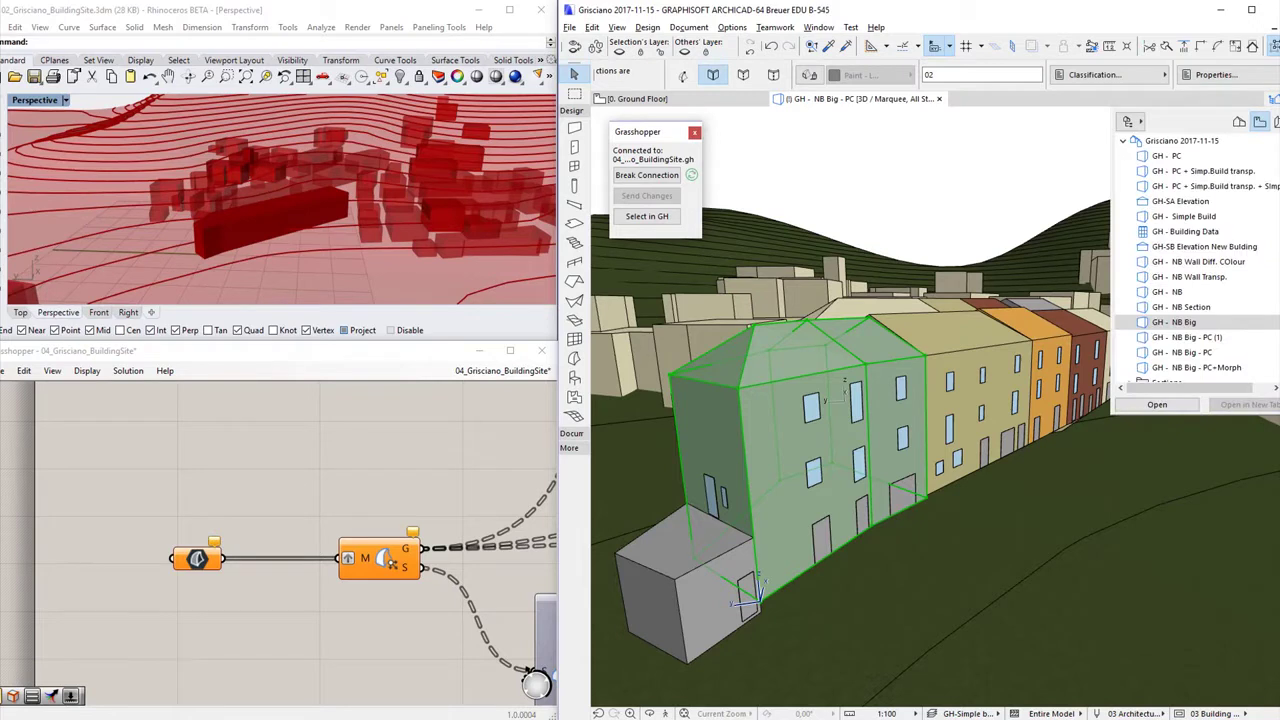
double_click(1210, 233)
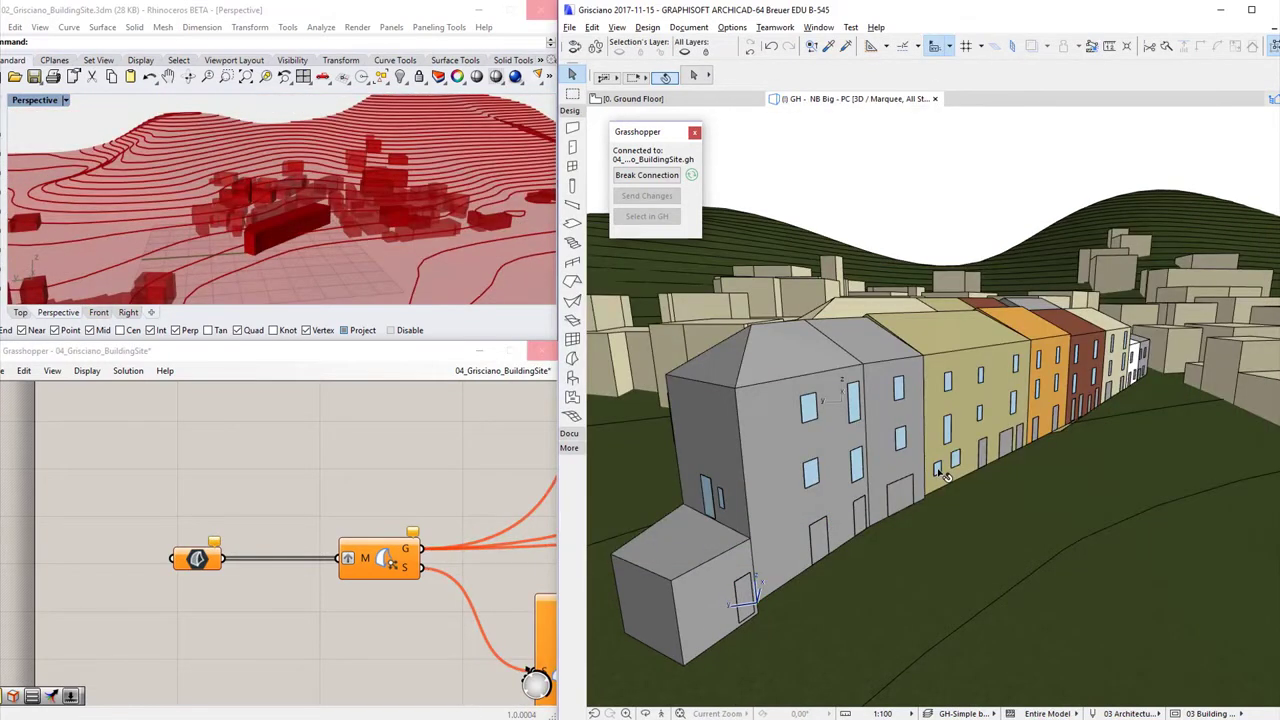
Select the small ground-floor window nearest the grey house on the yellow facade and review its size and sill settings
left_click(939, 470)
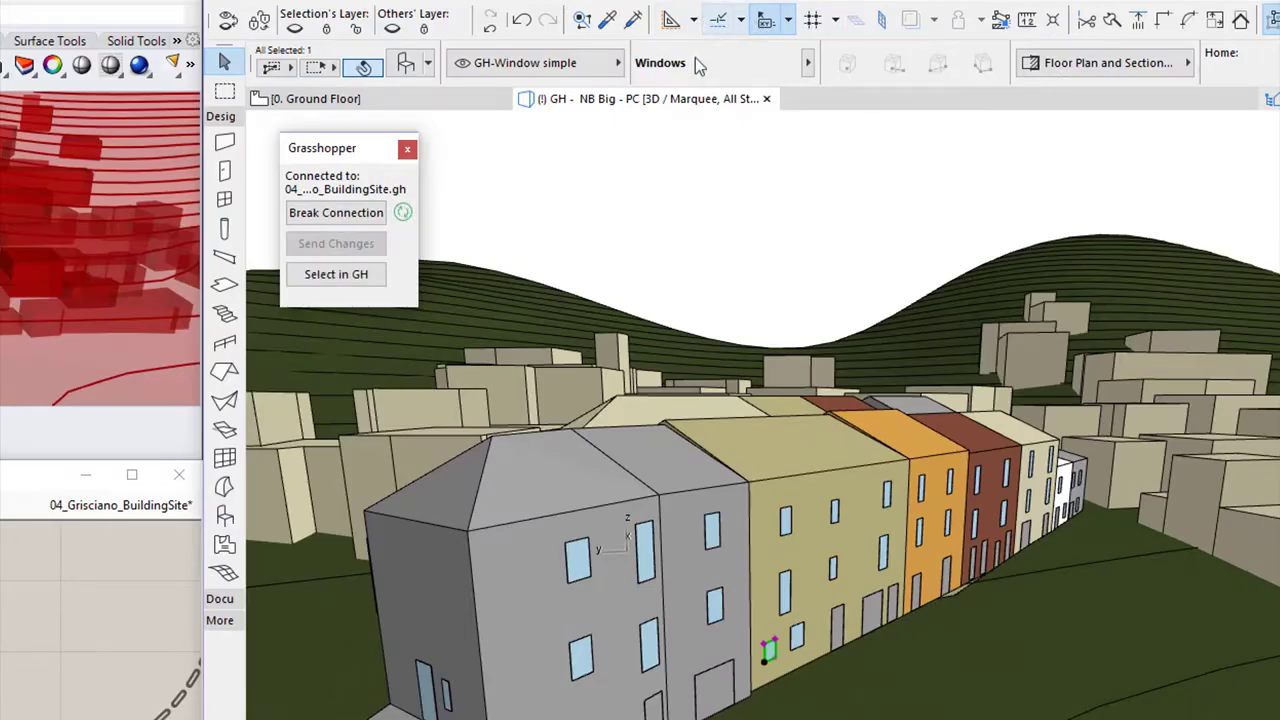
scroll(697, 63, "down", 4)
scroll(700, 67, "down", 3)
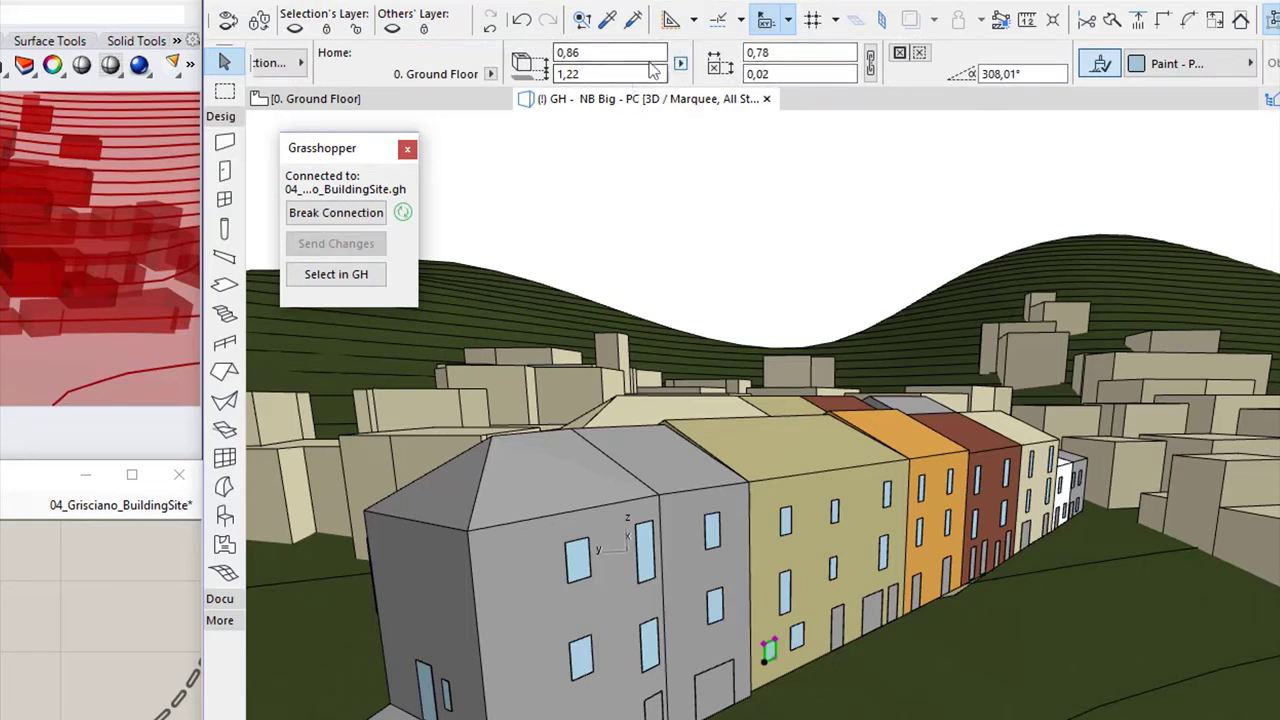
Switch to Grasshopper, enable the preview of the Object parameter referencing the windows, and inspect them on the building row in Rhino
left_click(57, 586)
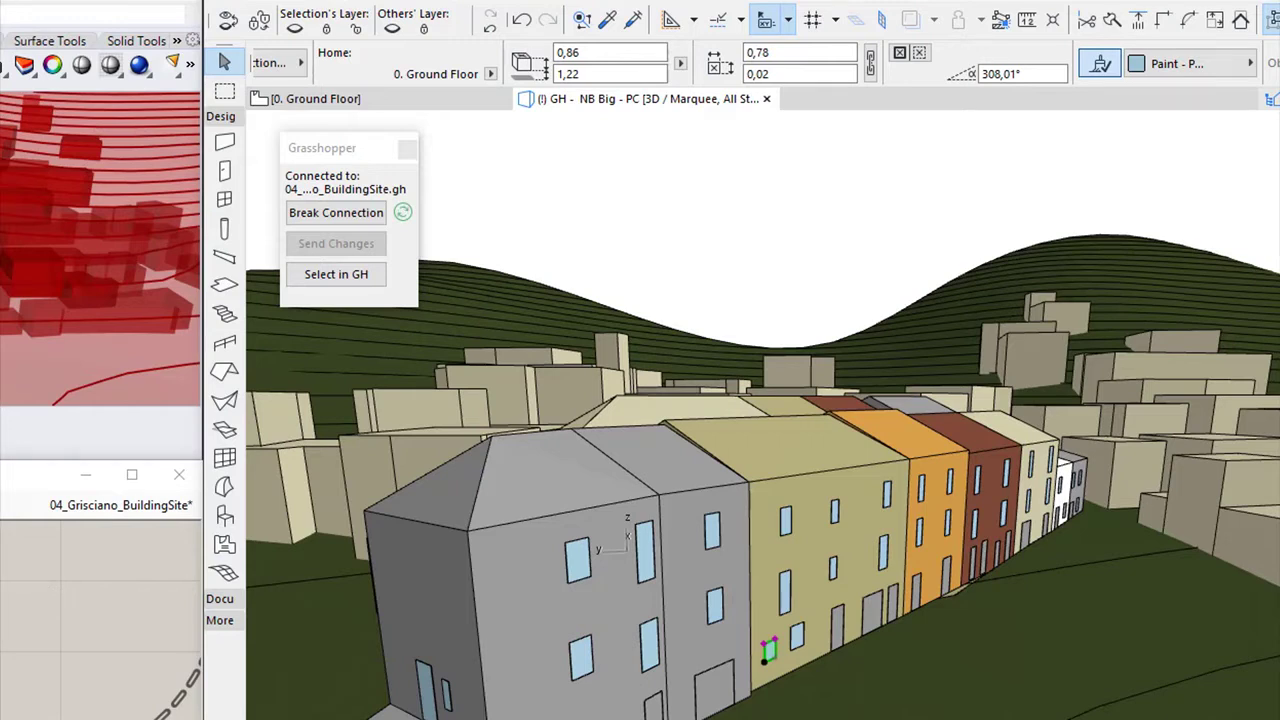
scroll(271, 480, "down", 5)
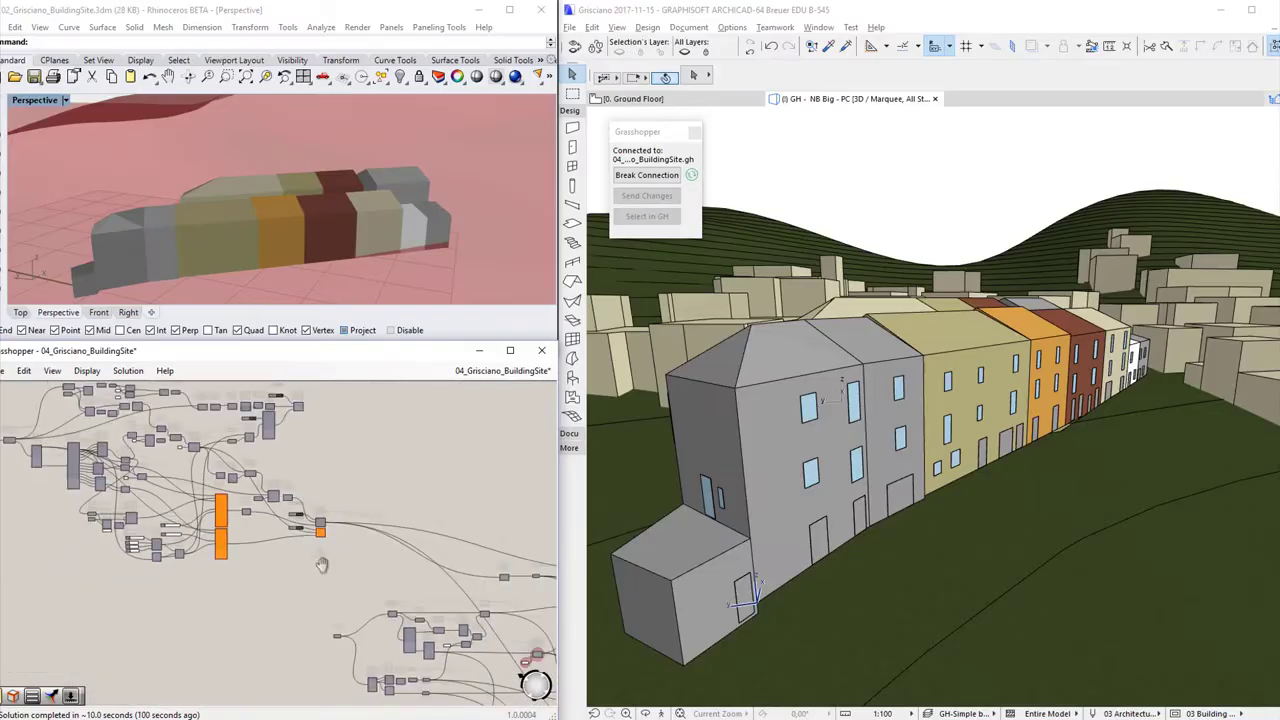
right_click_drag(320, 563, 281, 480)
scroll(330, 598, "up", 4)
scroll(310, 550, "up", 2)
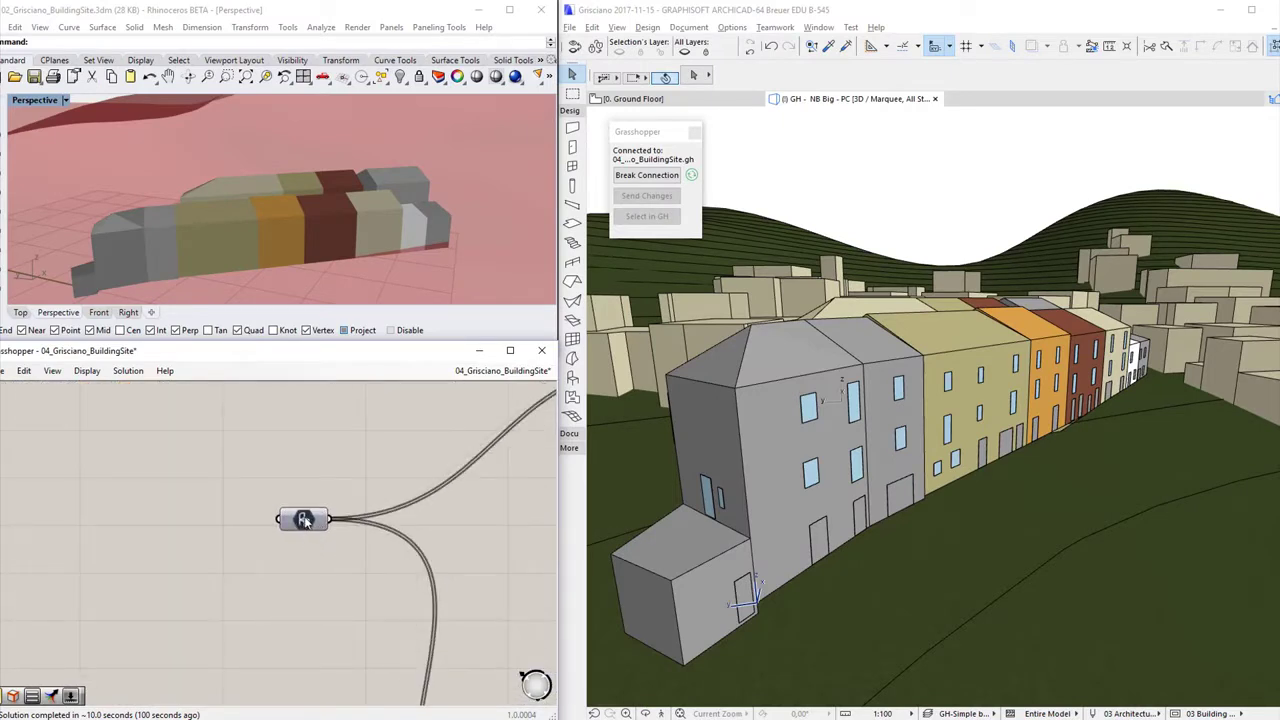
right_click(305, 520)
left_click(345, 484)
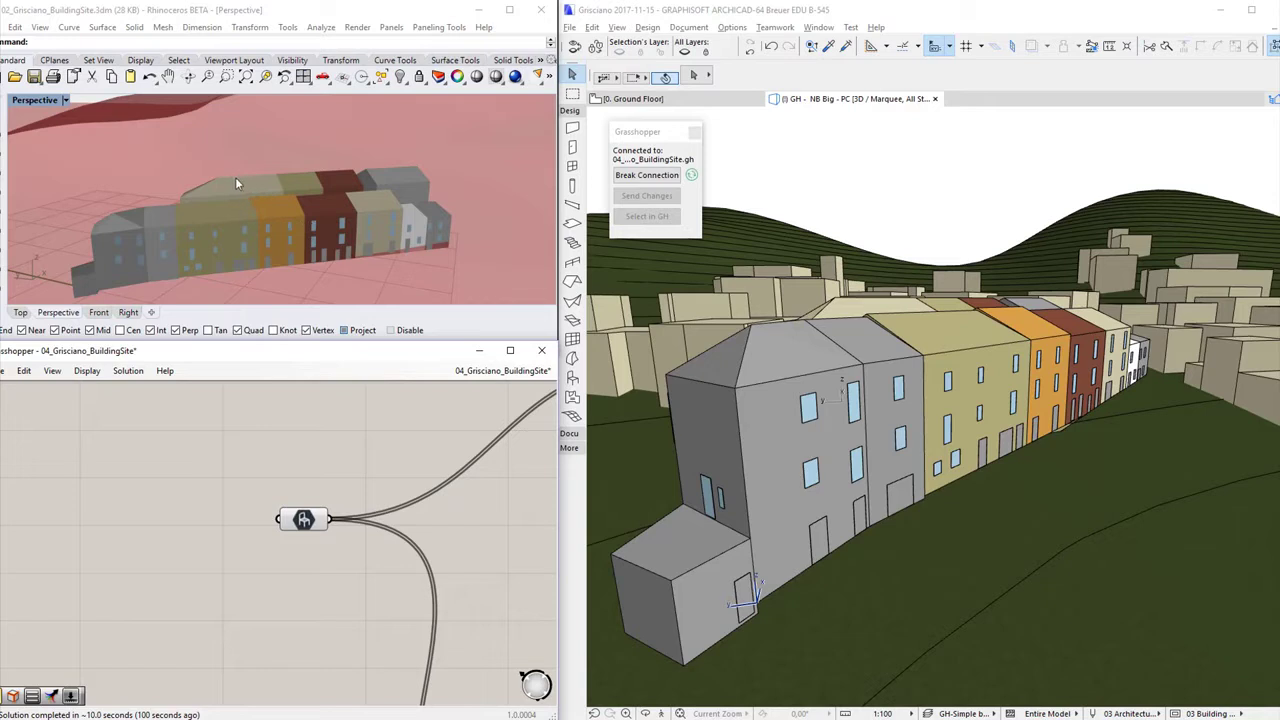
right_click_drag(232, 174, 271, 169)
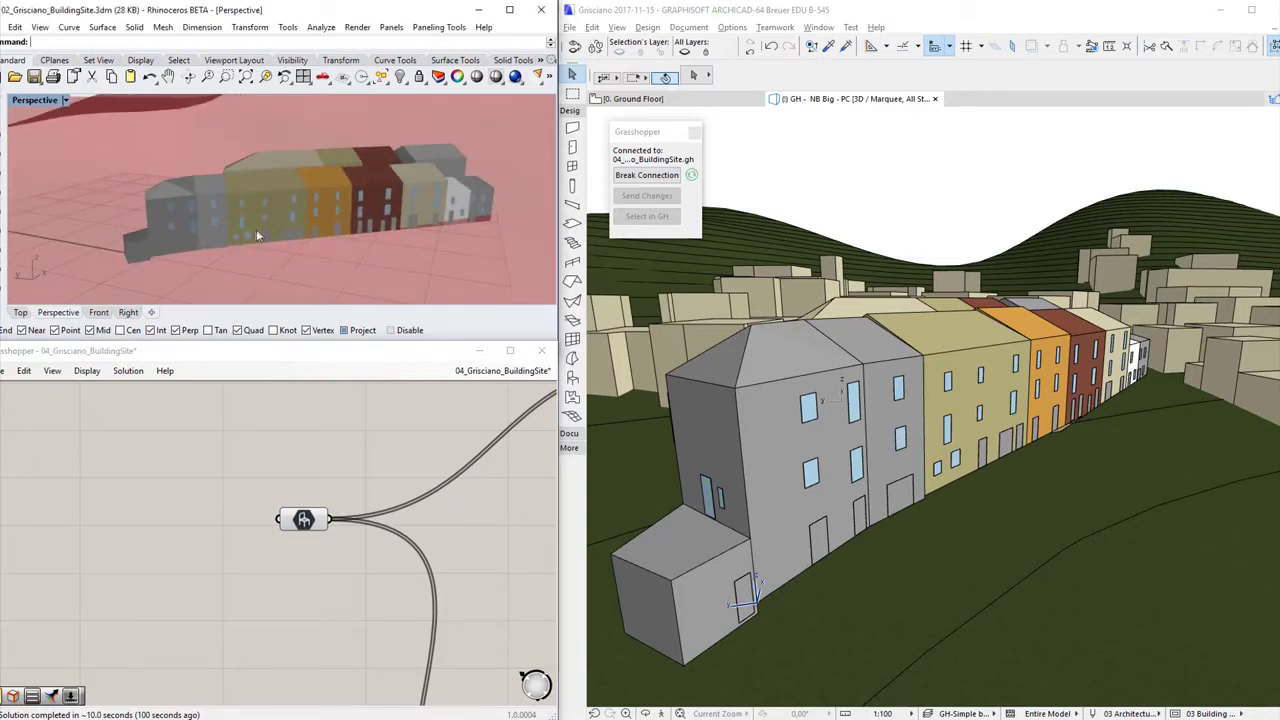
right_click_drag(252, 246, 295, 218)
scroll(291, 216, "up", 3)
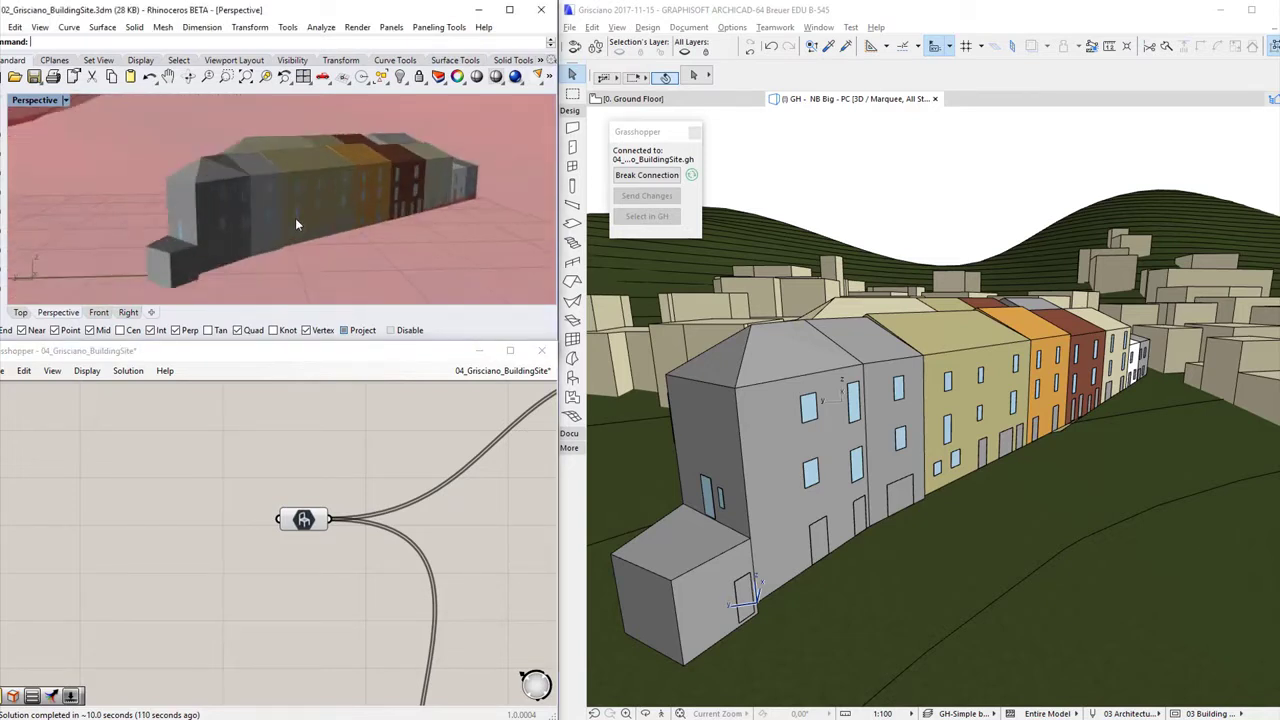
scroll(290, 217, "down", 5)
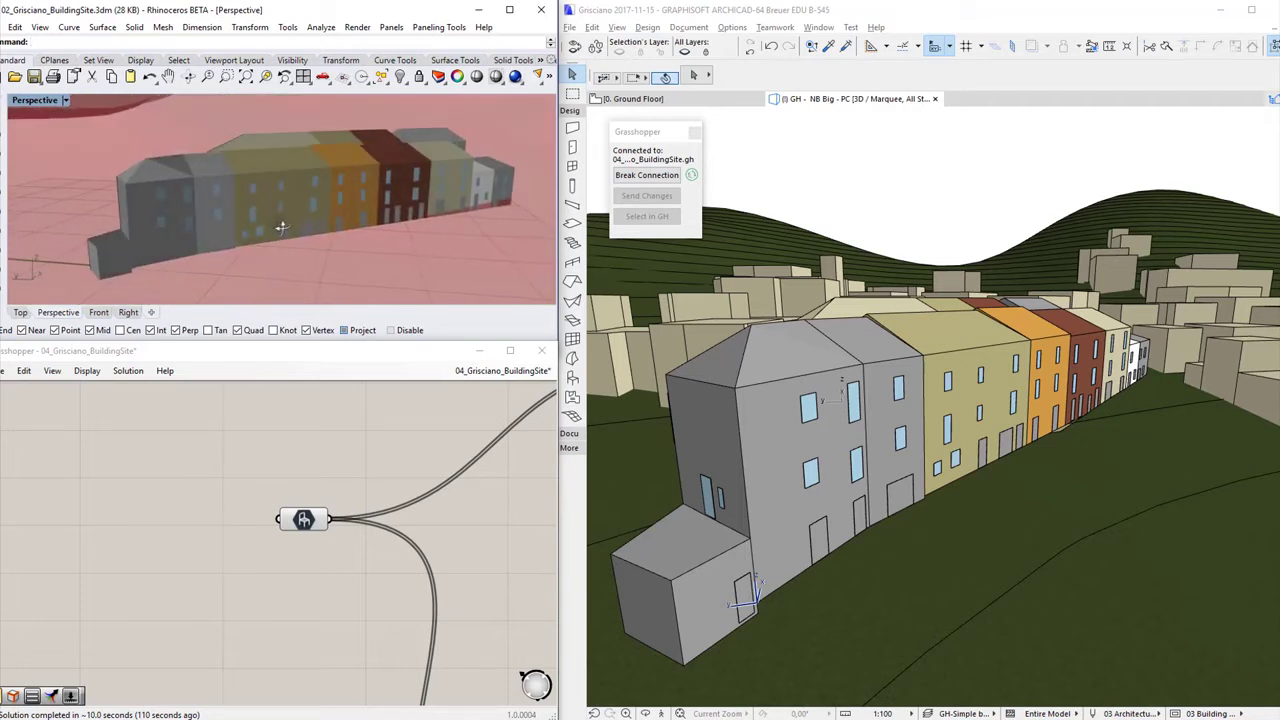
Select the large grey Morph building in ARCHICAD and open its properties to compare with the Grasshopper property outputs
left_click(312, 507)
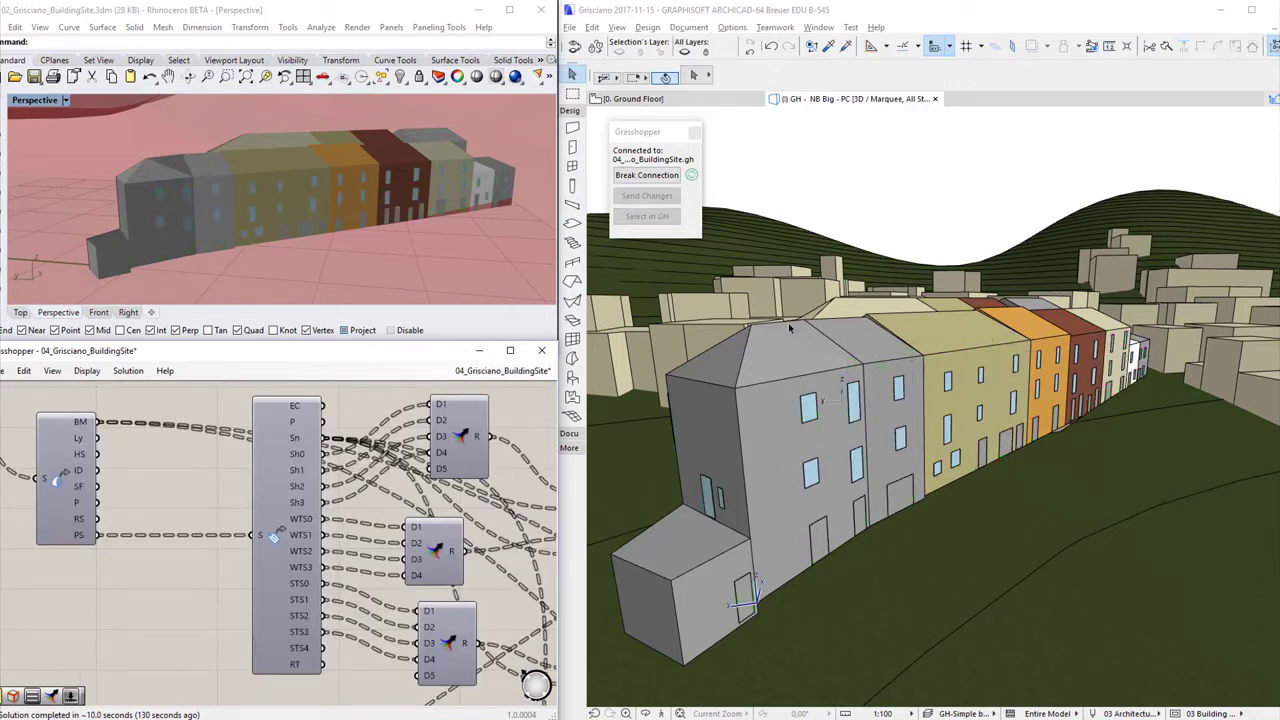
left_click(791, 329)
scroll(1205, 86, "down", 10)
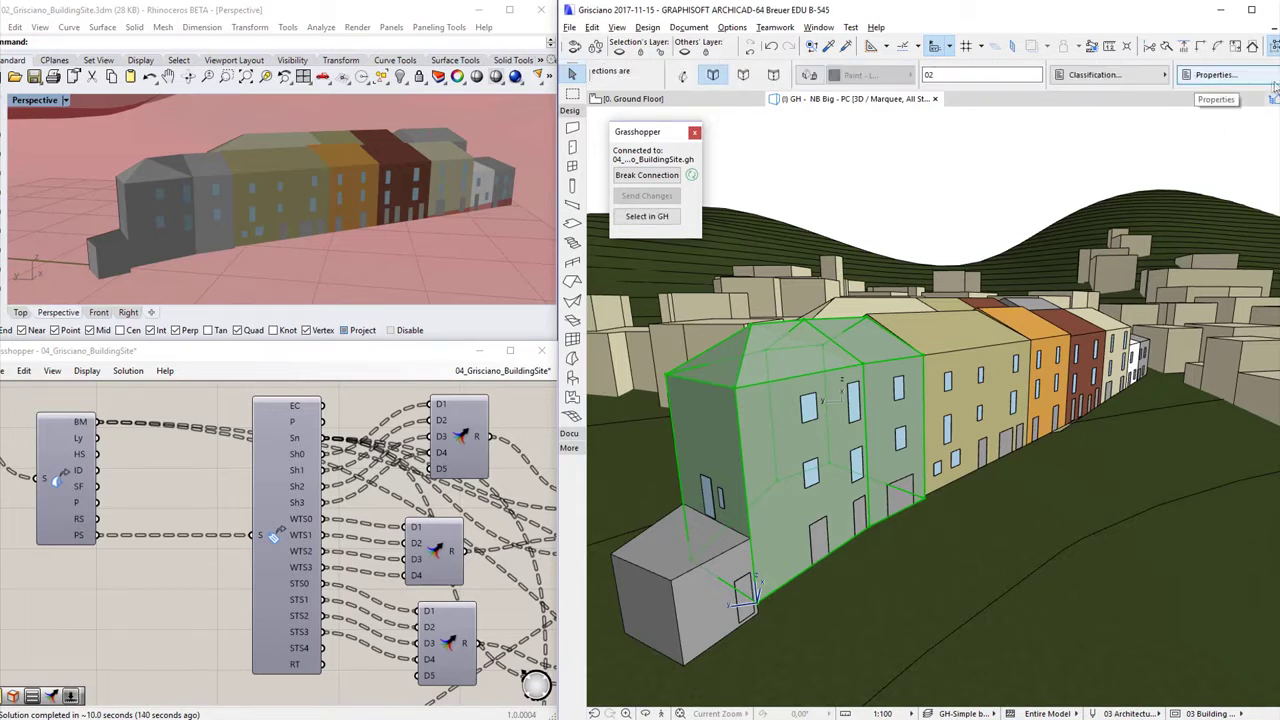
left_click(1215, 75)
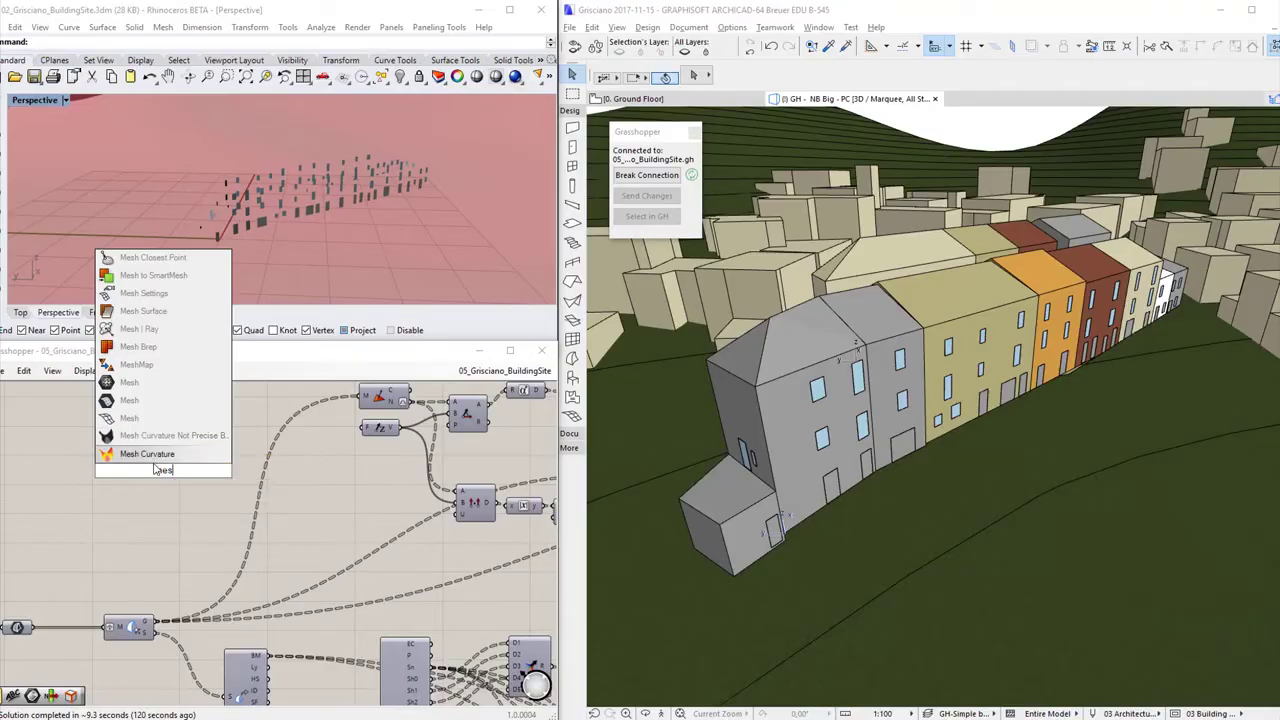
Add a Mesh parameter to the Grasshopper canvas and feed it from the G output of the Morph deconstruct component
left_click(143, 388)
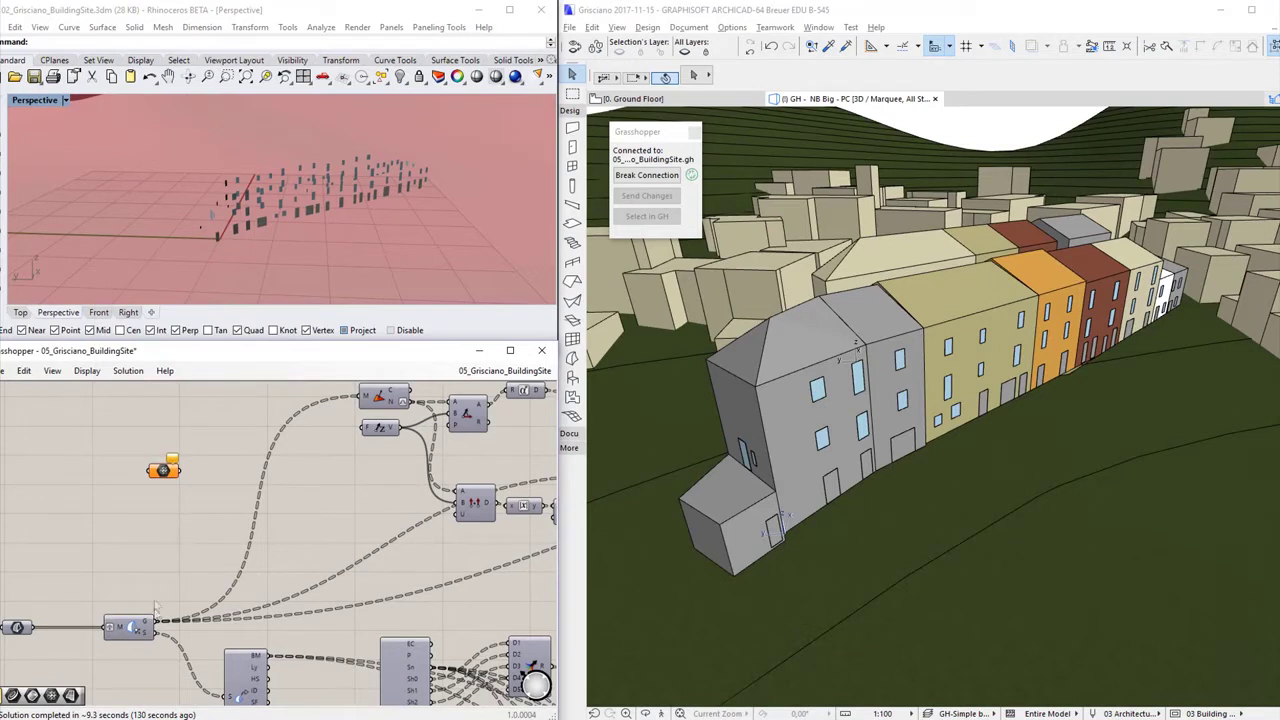
scroll(155, 600, "up", 2)
scroll(162, 625, "up", 1)
left_click_drag(162, 625, 145, 415)
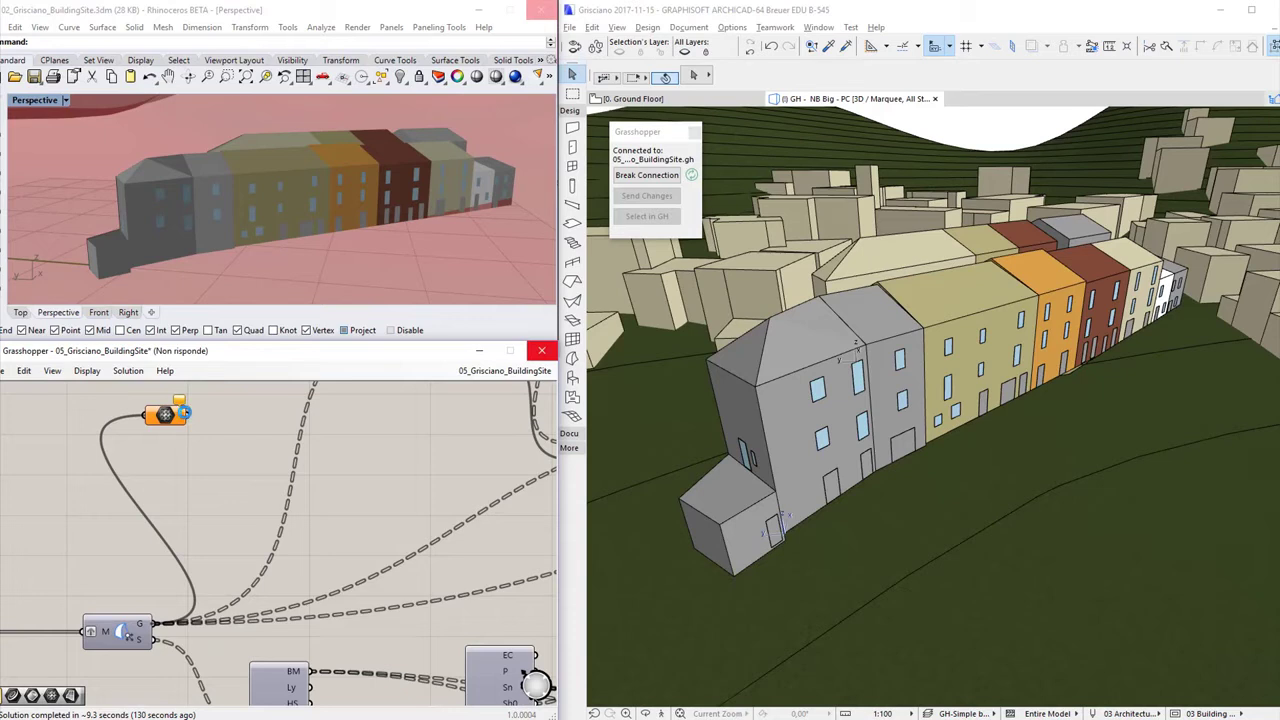
Turn on the mesh edge preview in Grasshopper for the building volumes and terrain
left_click(227, 446)
scroll(185, 432, "up", 2)
left_click(166, 415)
right_click_drag(166, 415, 160, 479)
left_click(241, 445)
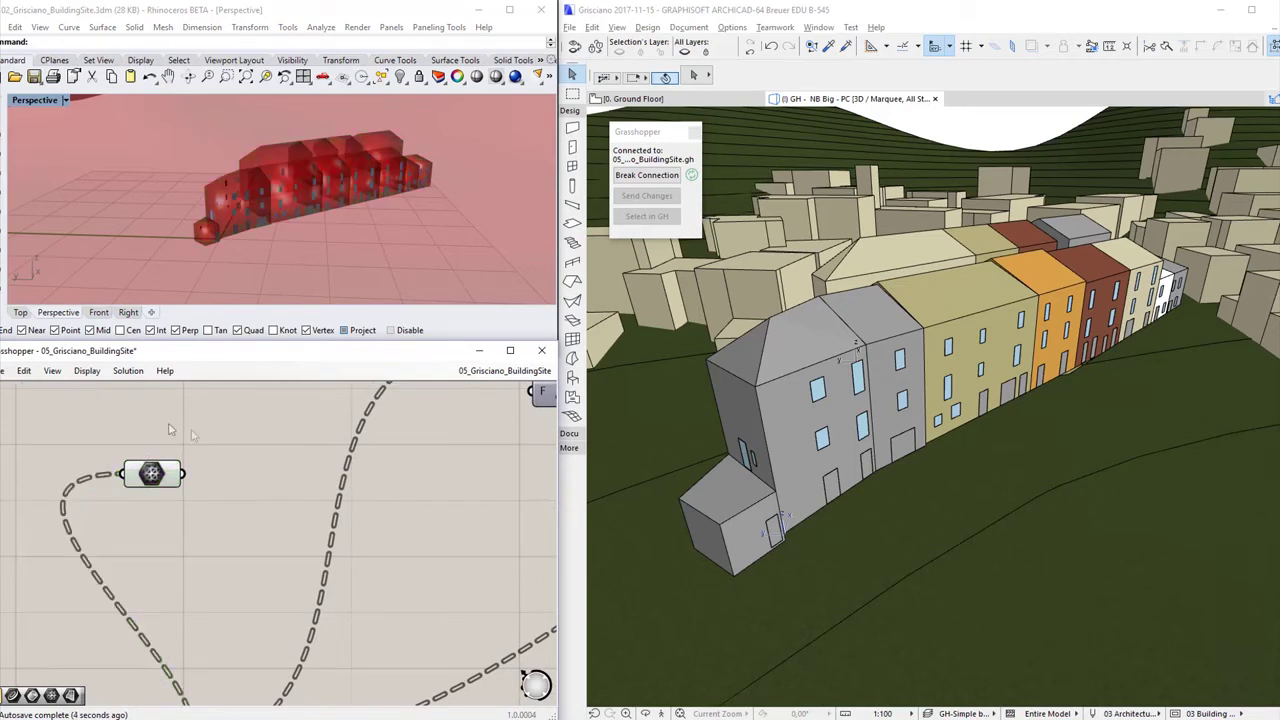
left_click(87, 371)
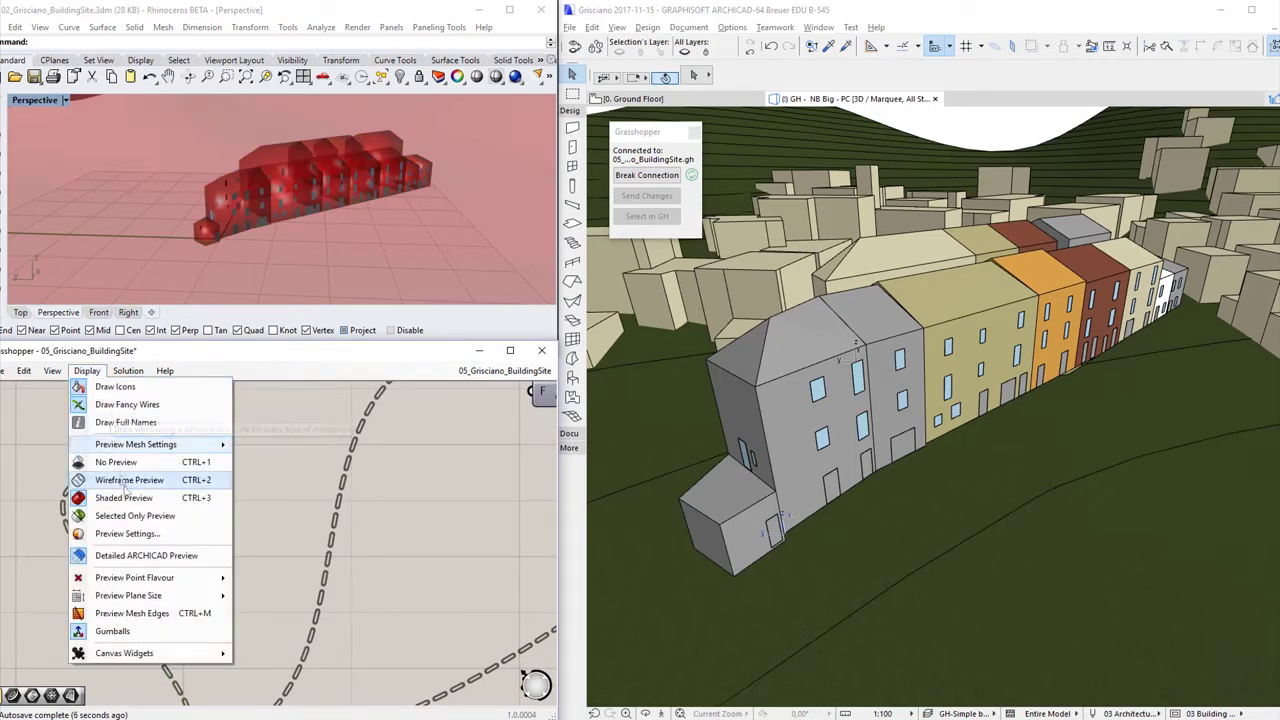
left_click(113, 630)
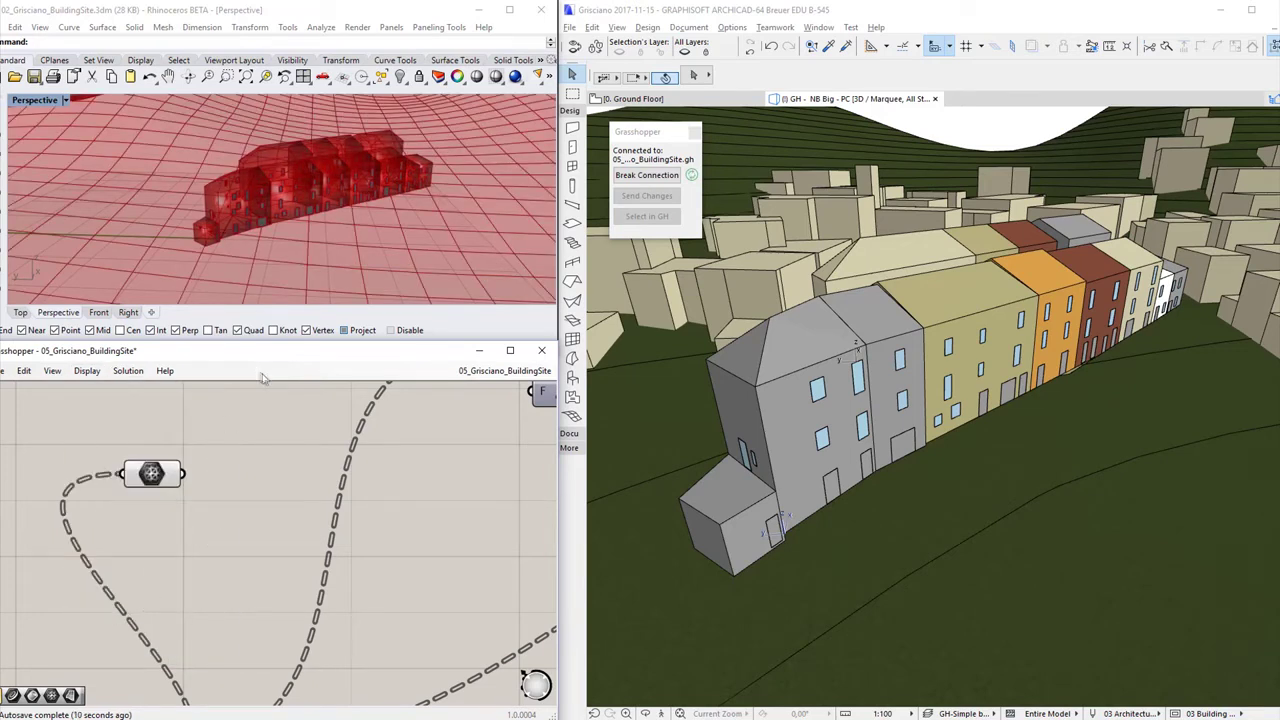
Examine how the definition splits the Morph mesh into roof and wall faces and feeds the roof, wall and slab components
right_click_drag(219, 472, 157, 471)
scroll(158, 471, "down", 5)
scroll(163, 471, "up", 2)
right_click_drag(277, 477, 78, 490)
right_click_drag(318, 492, 261, 476)
right_click_drag(167, 218, 234, 326)
right_click_drag(422, 469, 183, 440)
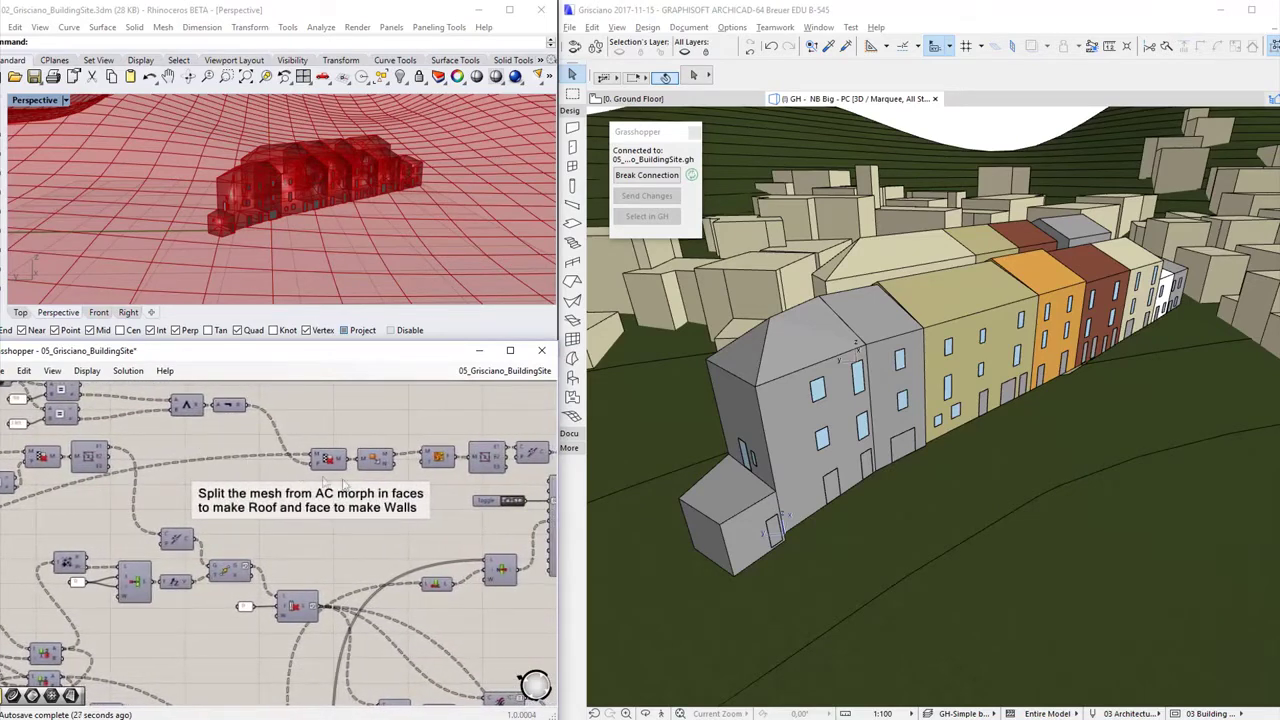
right_click_drag(398, 480, 146, 487)
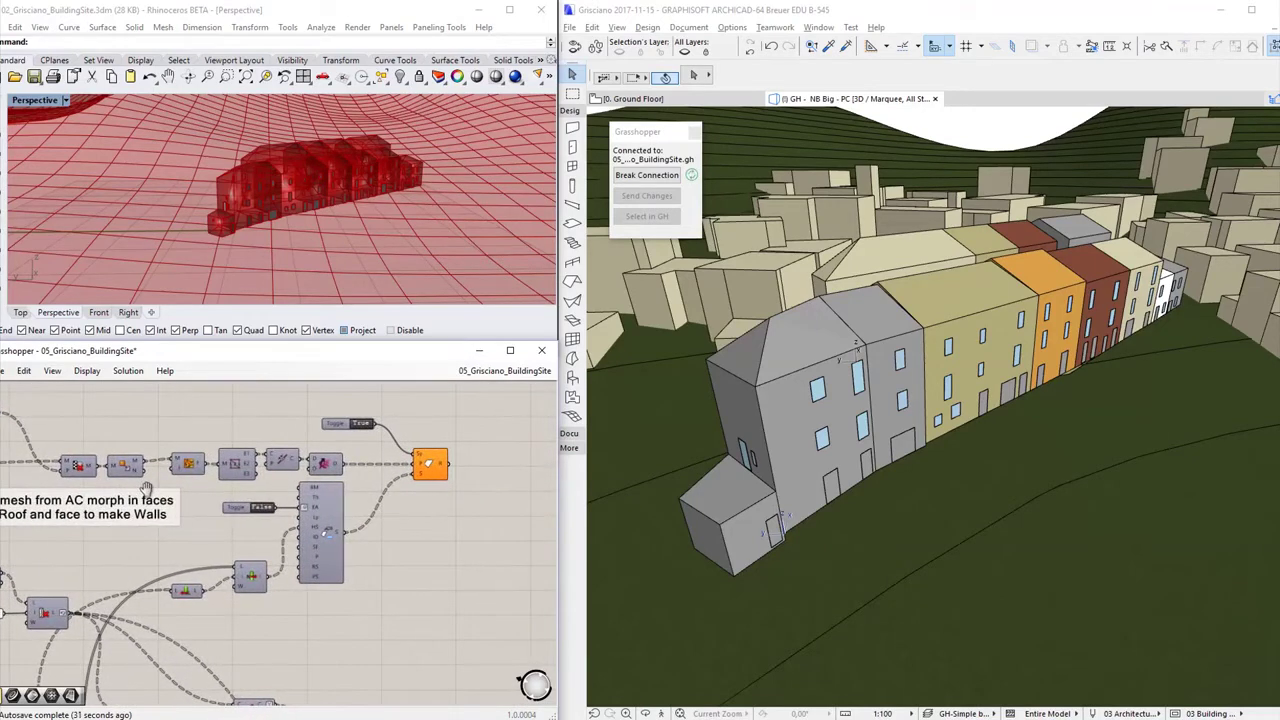
right_click_drag(205, 610, 265, 391)
right_click_drag(258, 704, 36, 575)
scroll(240, 598, "up", 1)
right_click_drag(200, 556, 222, 604)
scroll(194, 526, "up", 1)
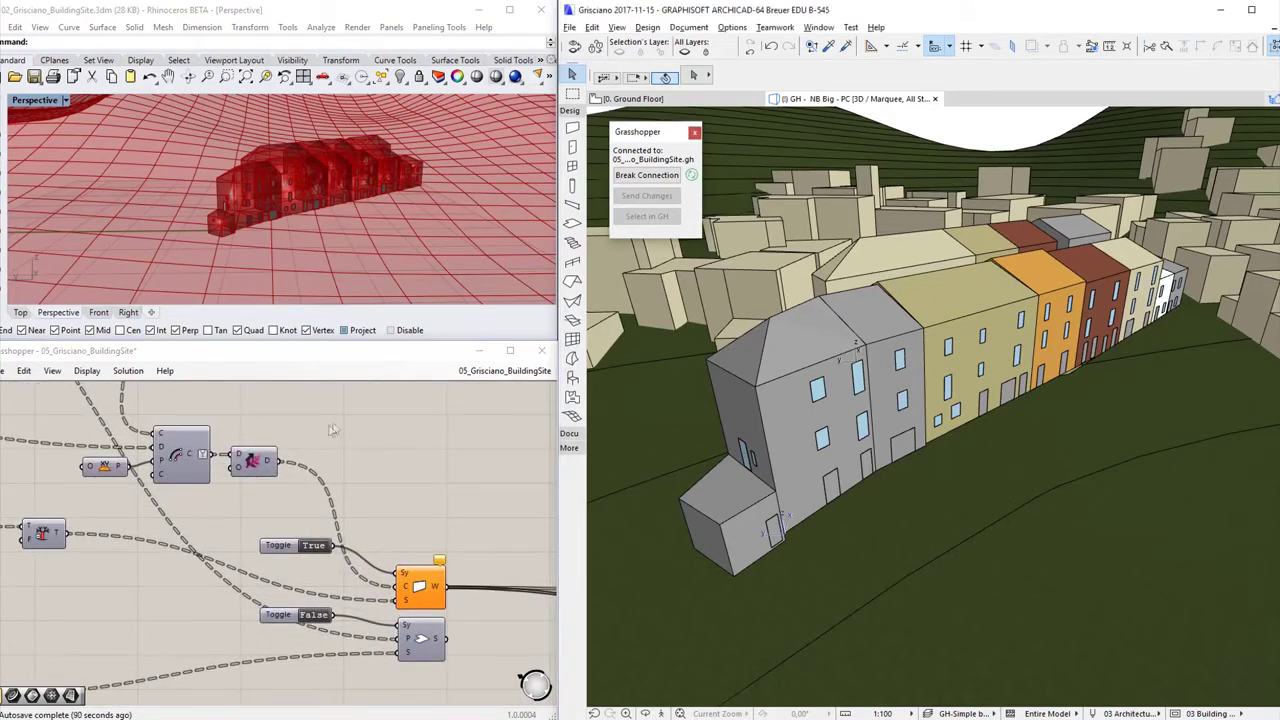
Return to the Mesh parameter wired to the Morph geometry and turn off its preview
left_click(333, 430)
scroll(380, 440, "down", 3)
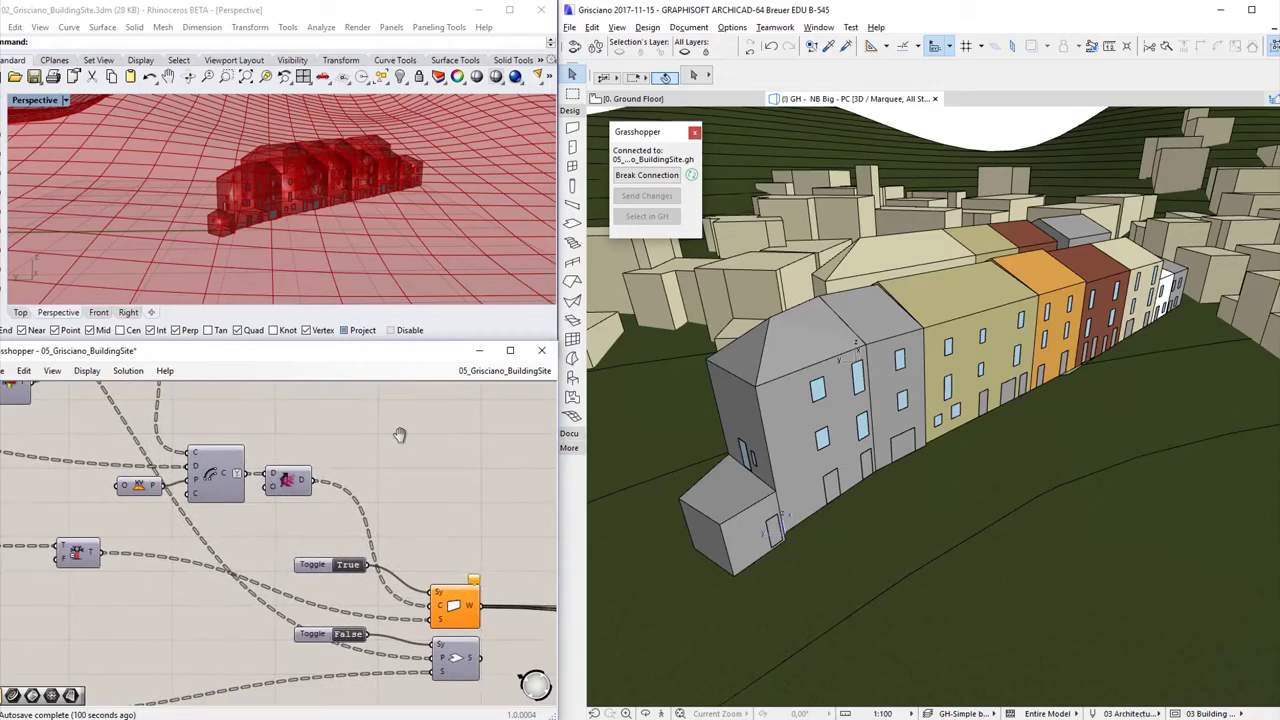
scroll(398, 442, "down", 2)
right_click_drag(200, 473, 553, 562)
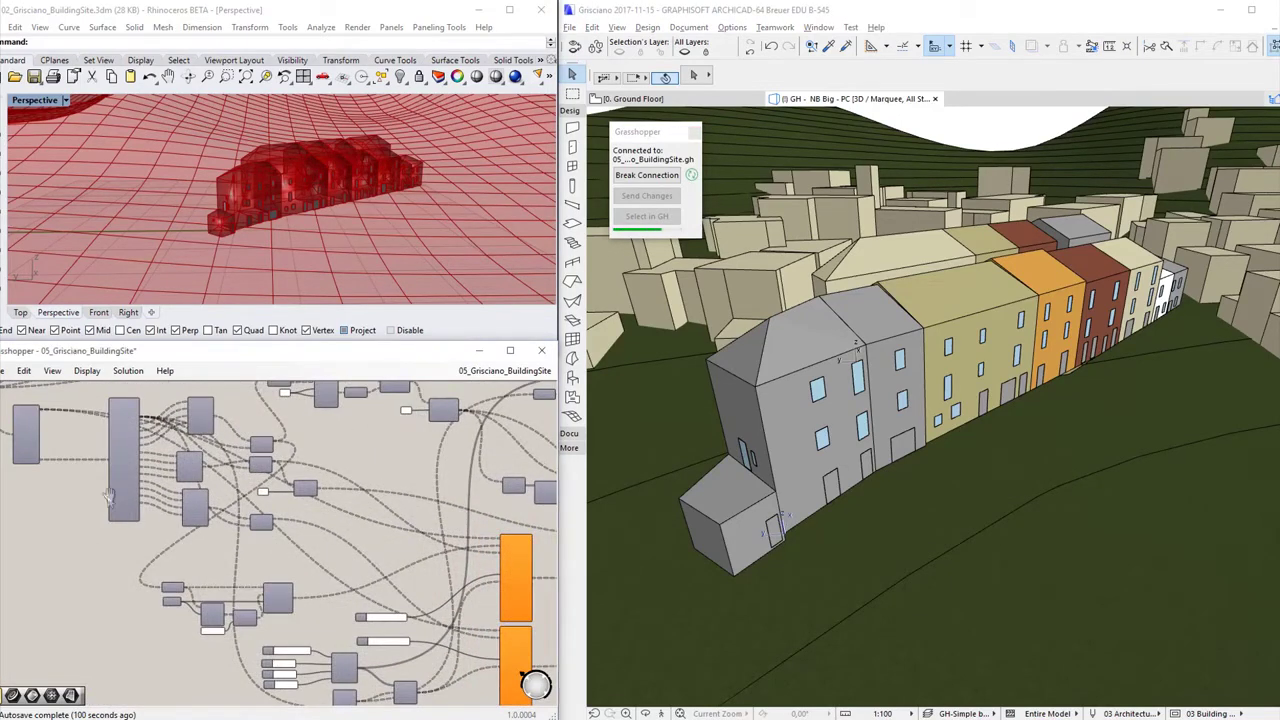
right_click_drag(93, 494, 278, 557)
right_click_drag(176, 511, 178, 570)
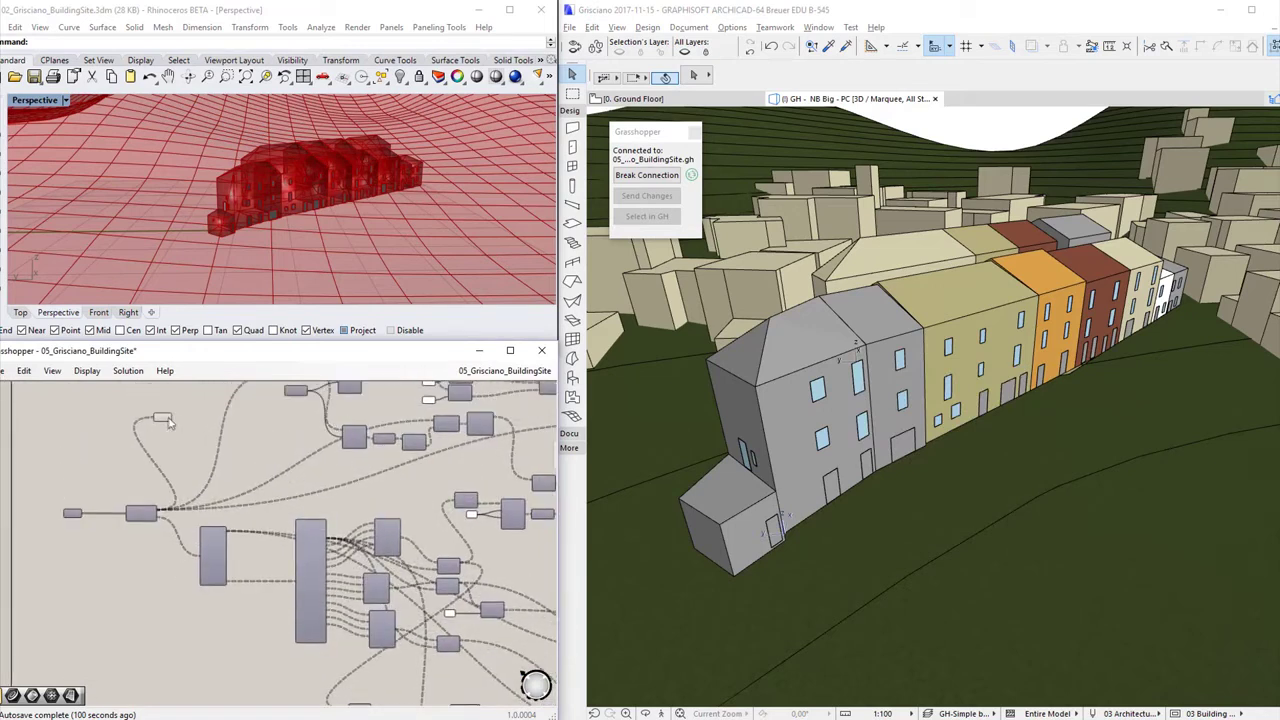
scroll(167, 426, "up", 5)
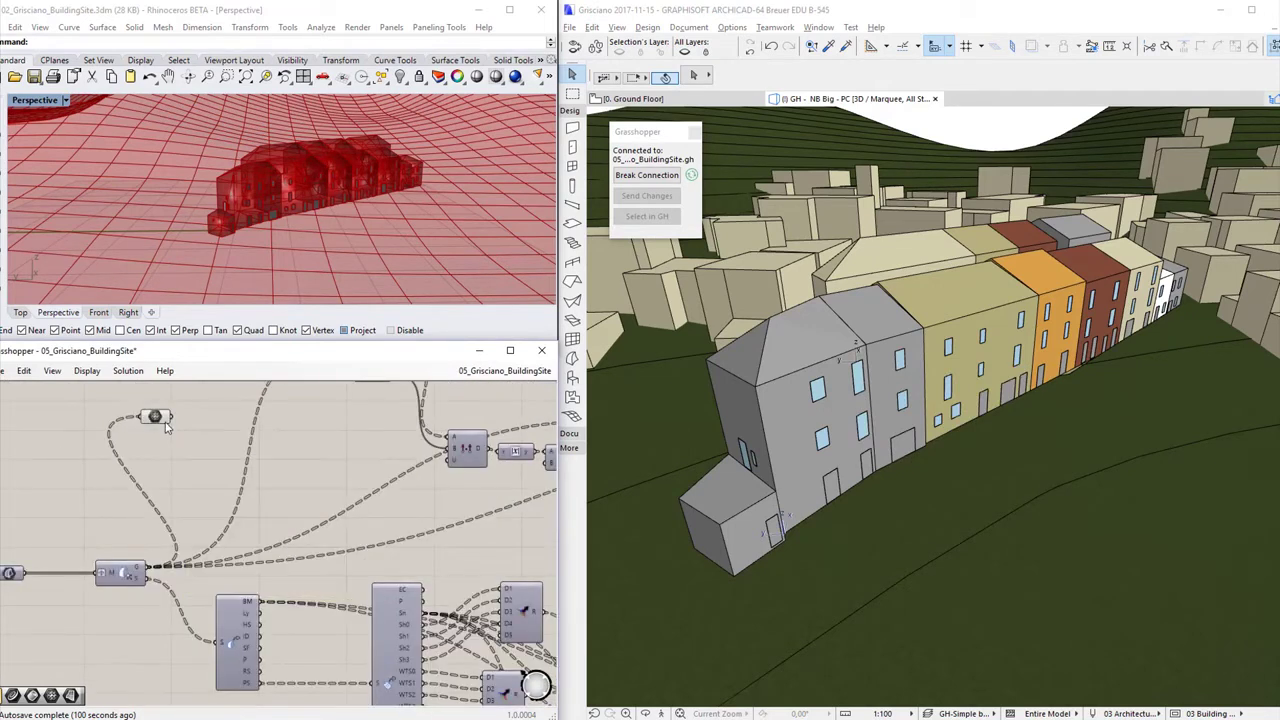
scroll(178, 468, "up", 3)
left_click(172, 455)
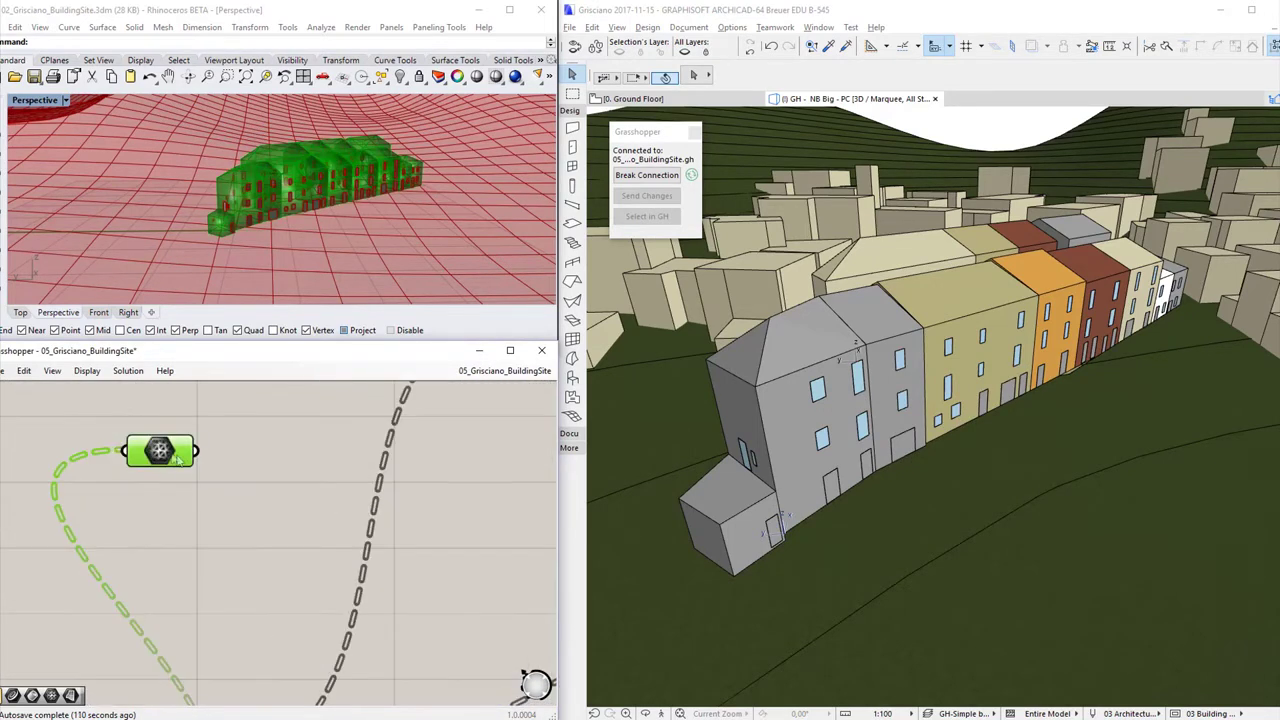
right_click(172, 455)
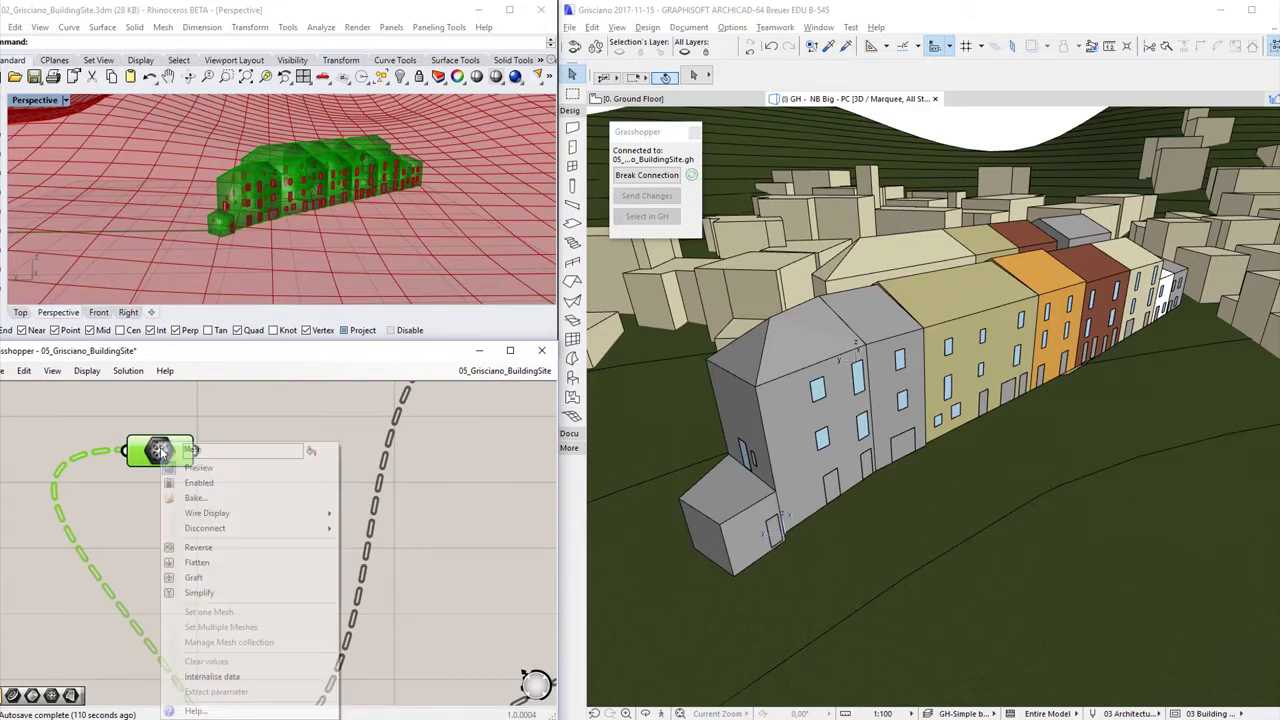
left_click(215, 470)
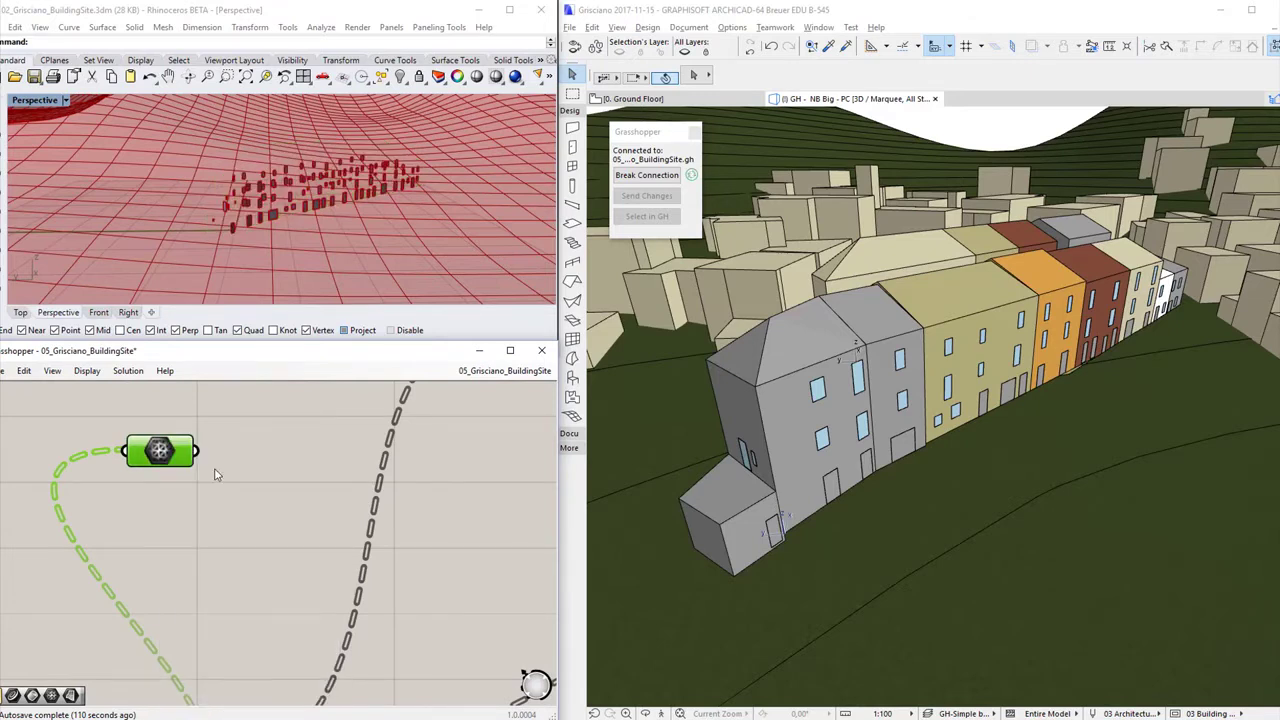
Select the Object parameter referencing the windows in Grasshopper and inspect the highlighted openings in the Rhino view
scroll(196, 454, "down", 5)
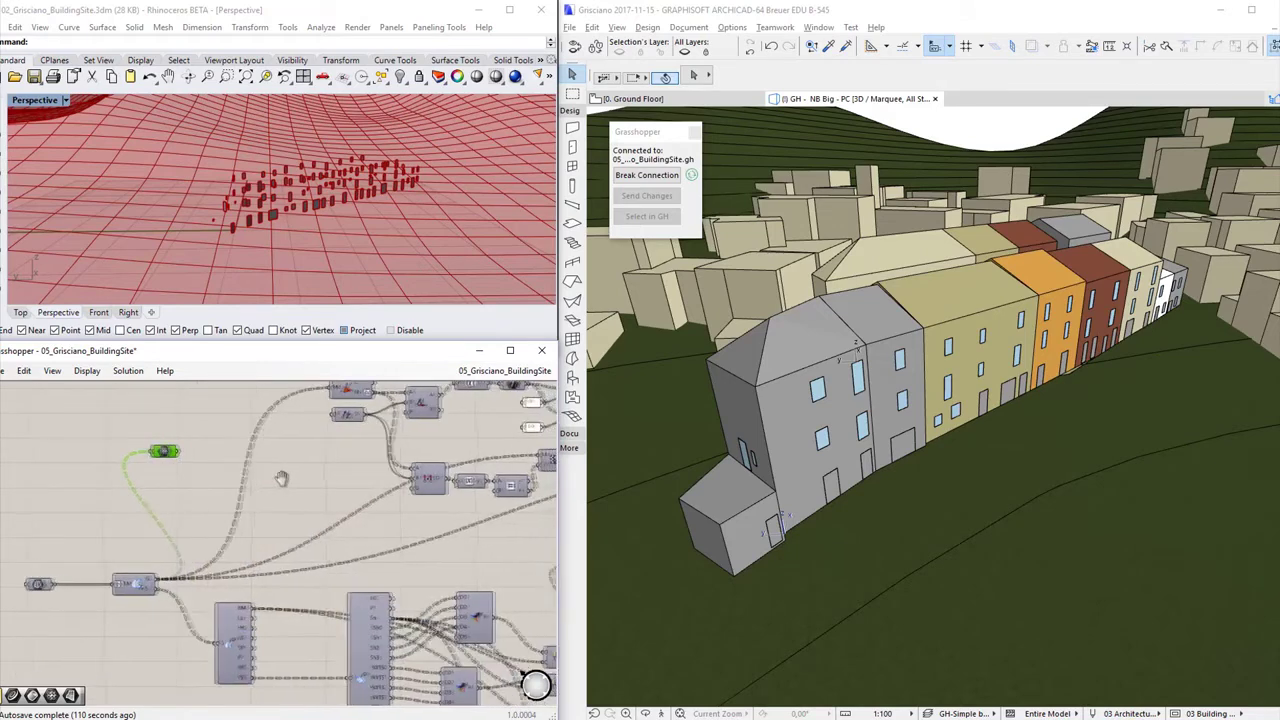
scroll(240, 464, "down", 5)
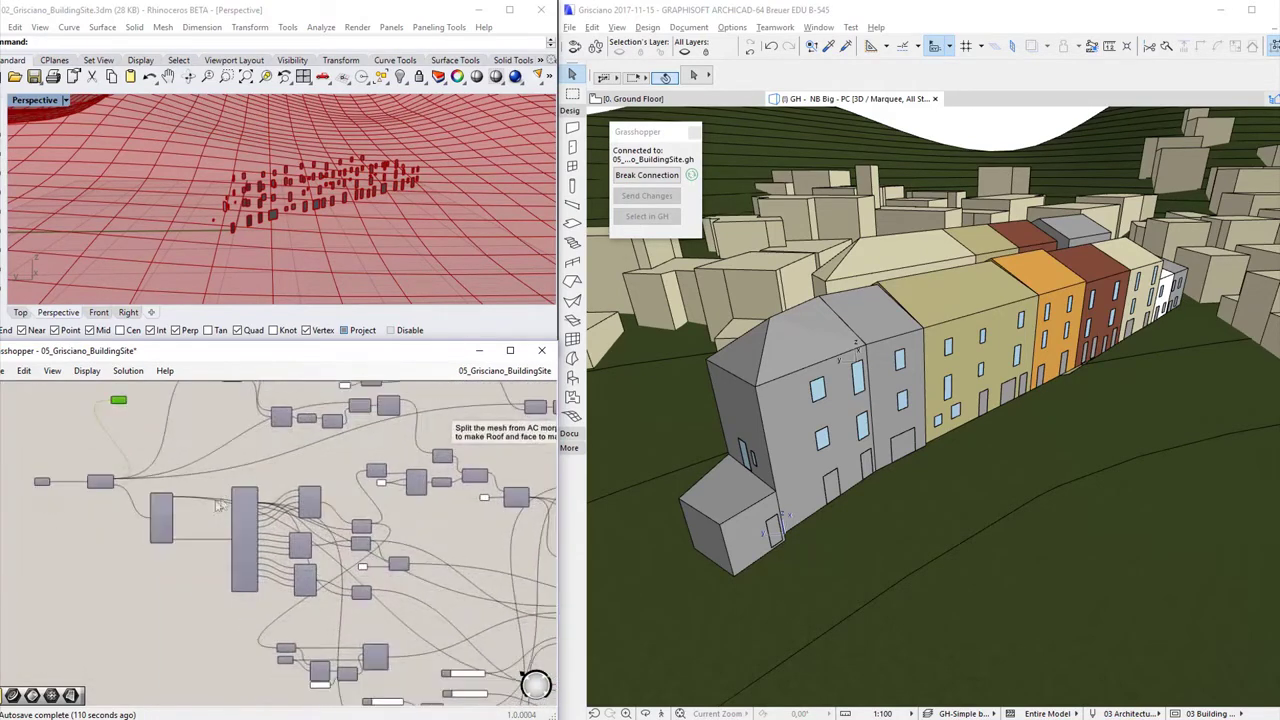
scroll(410, 624, "up", 8)
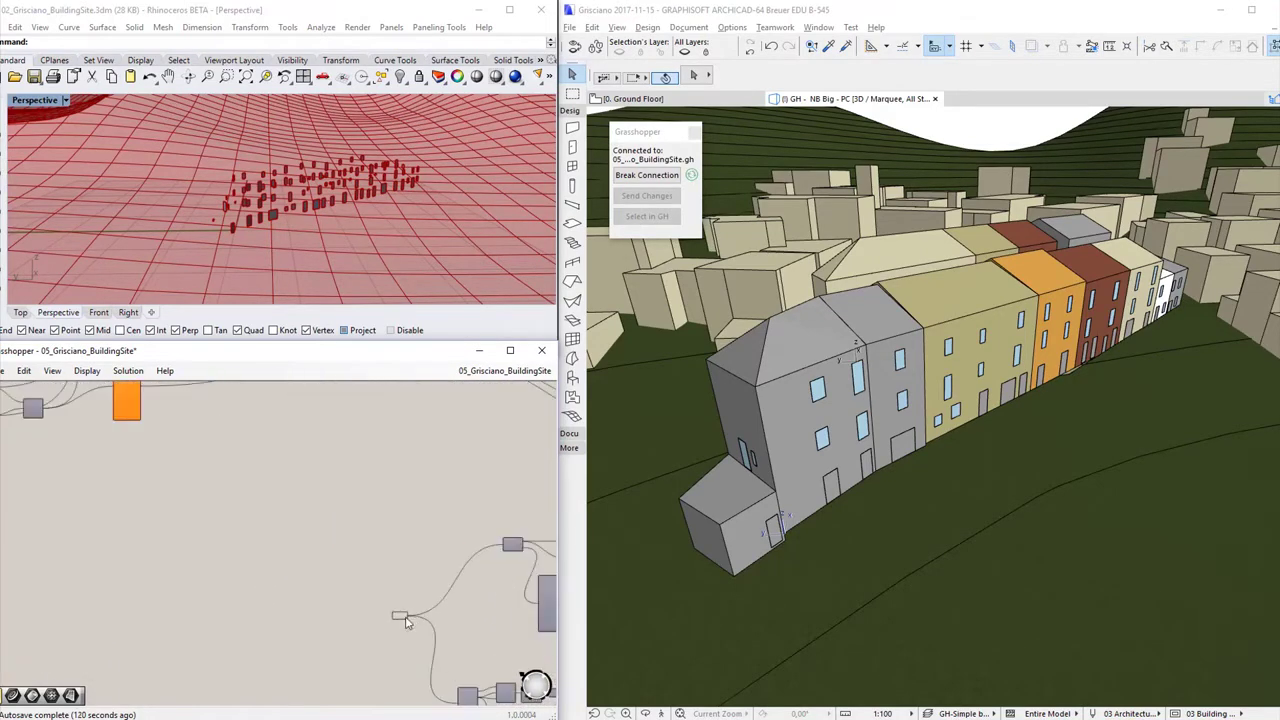
left_click(396, 614)
scroll(271, 261, "up", 3)
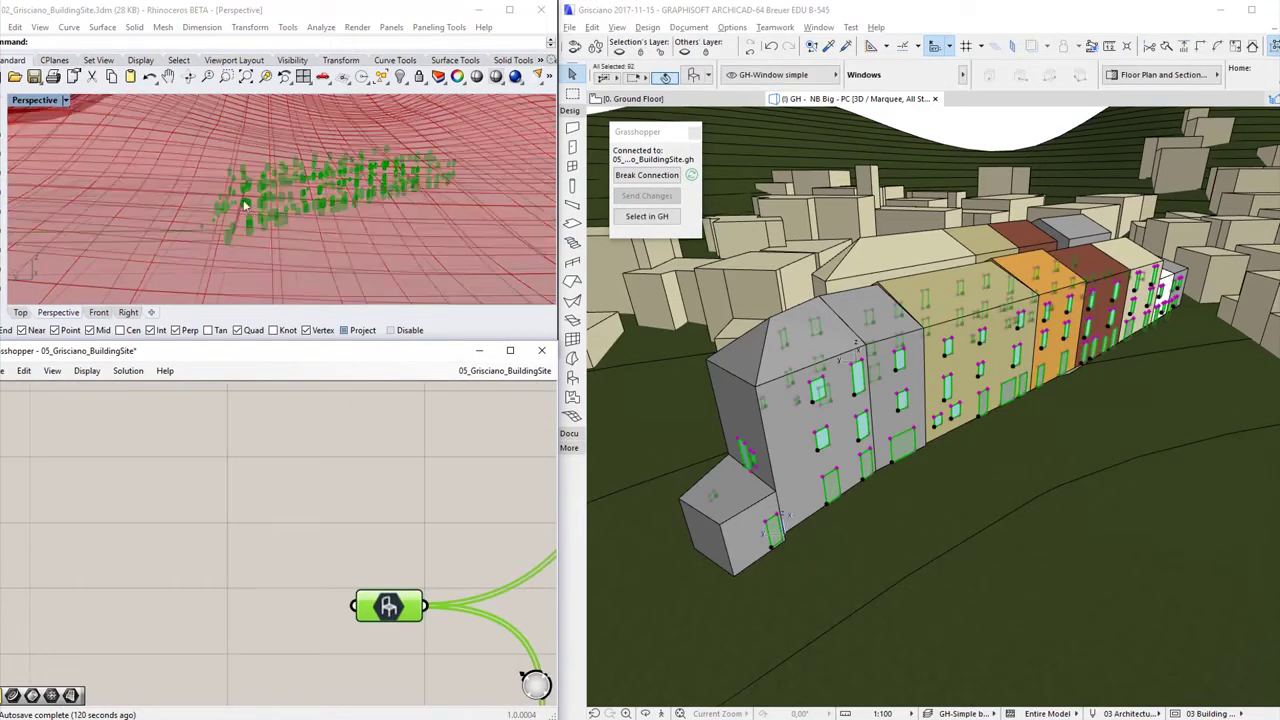
scroll(274, 258, "down", 5)
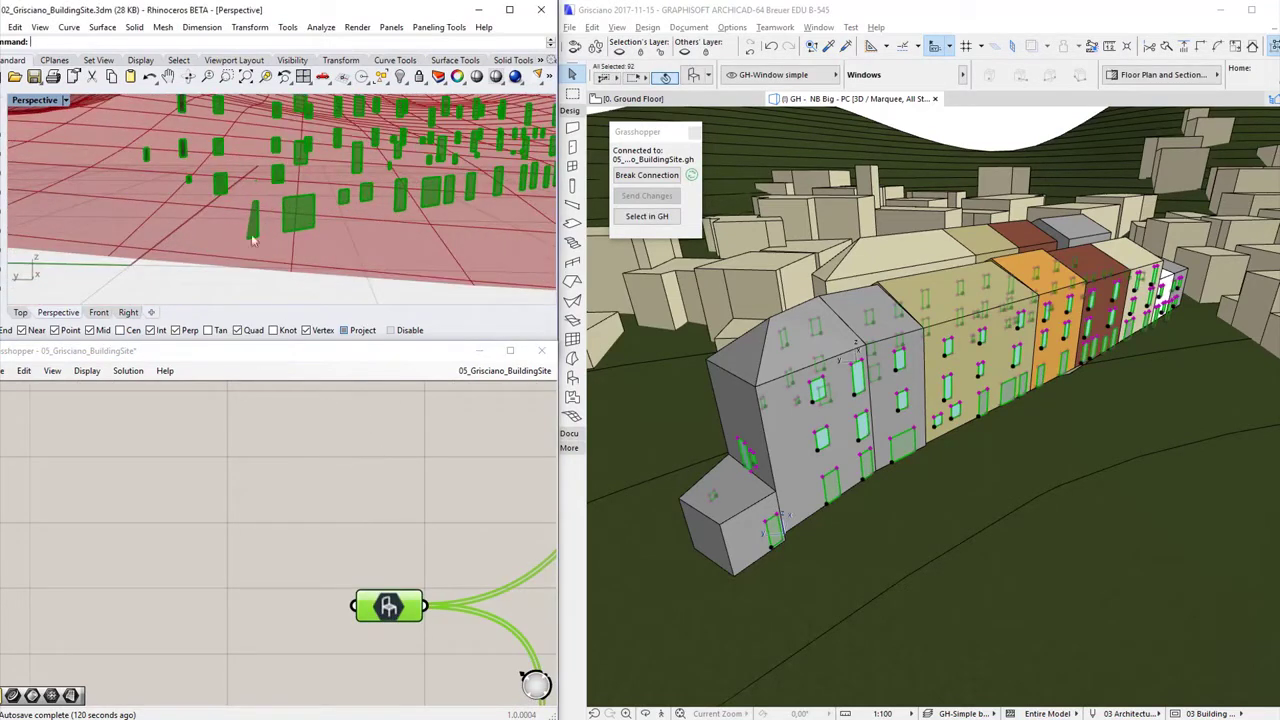
scroll(277, 257, "up", 3)
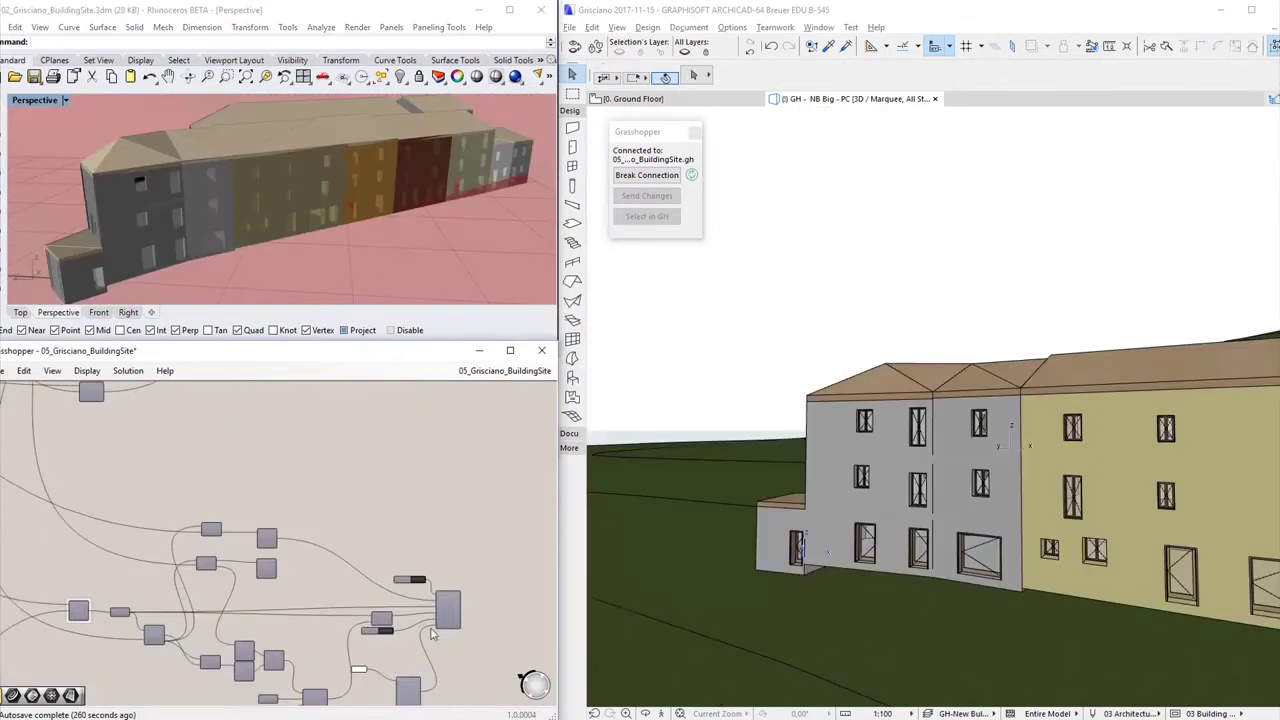
scroll(370, 607, "up", 5)
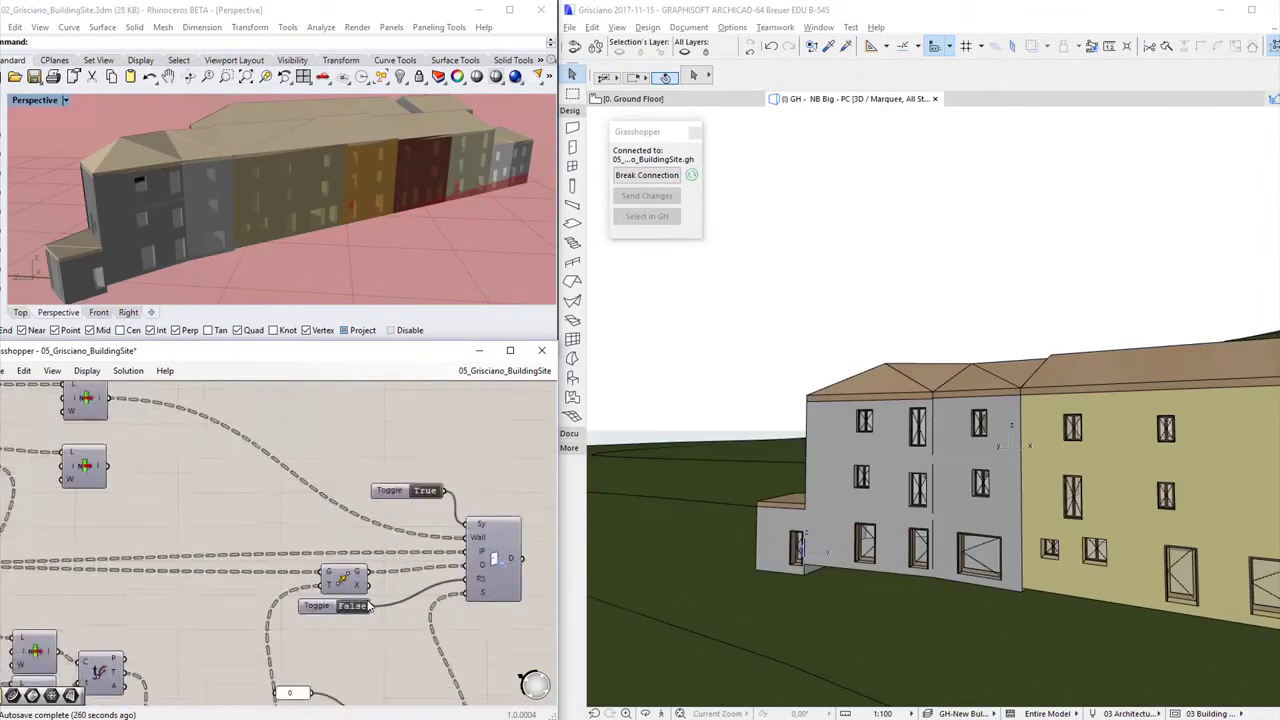
Turn on the preview of the Door component in Grasshopper
scroll(370, 607, "up", 2)
left_click(517, 578)
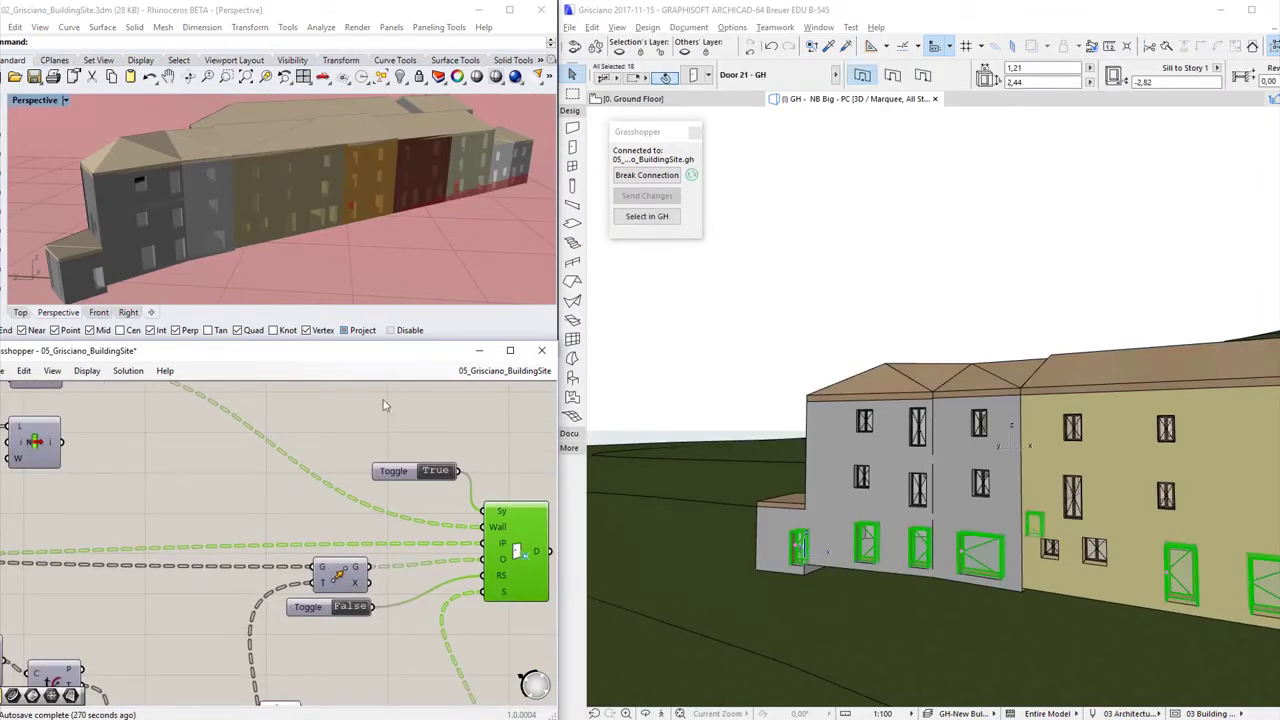
right_click(516, 554)
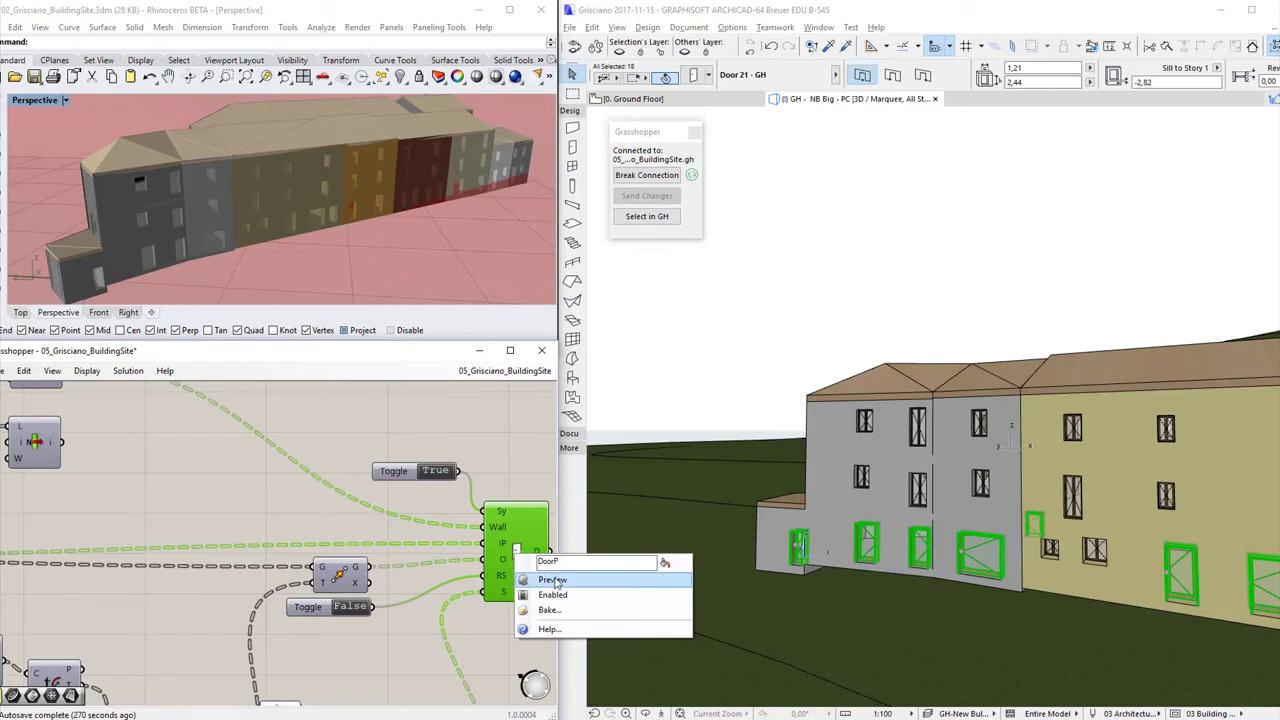
left_click(553, 581)
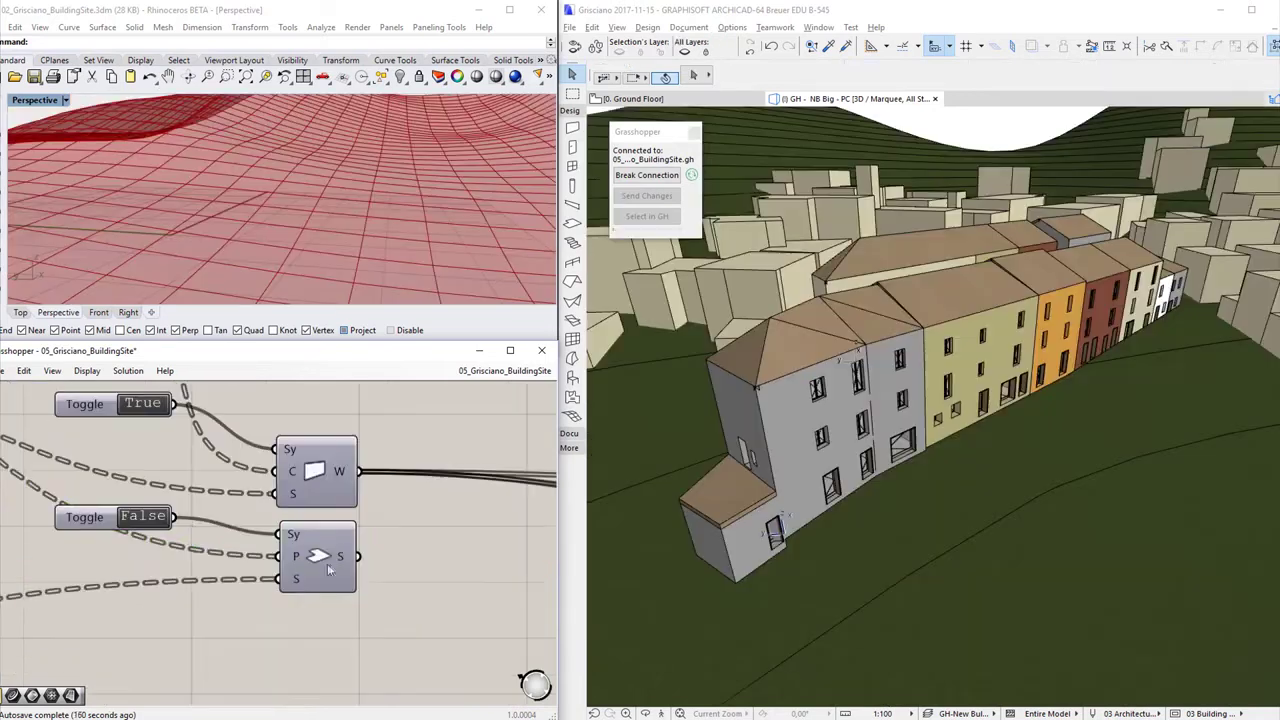
Turn on the Slab component's preview and set its synchronization toggle to True so the slabs are generated
left_click(327, 563)
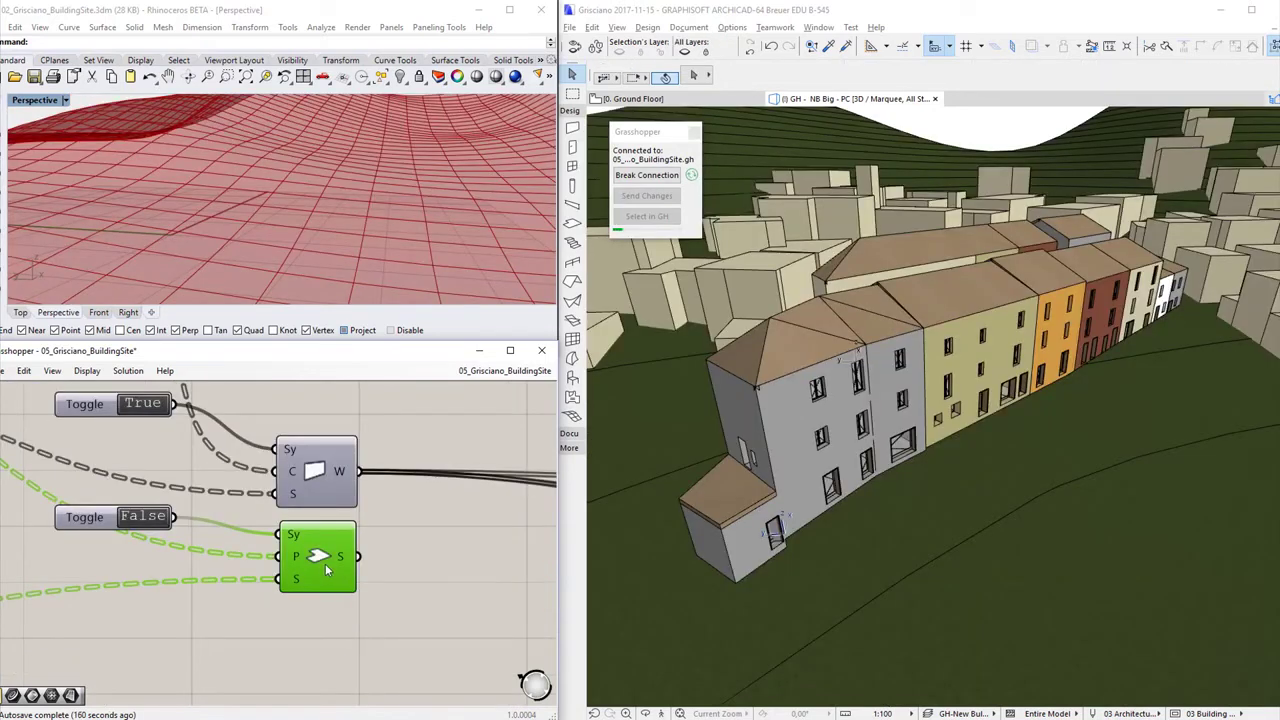
right_click(336, 558)
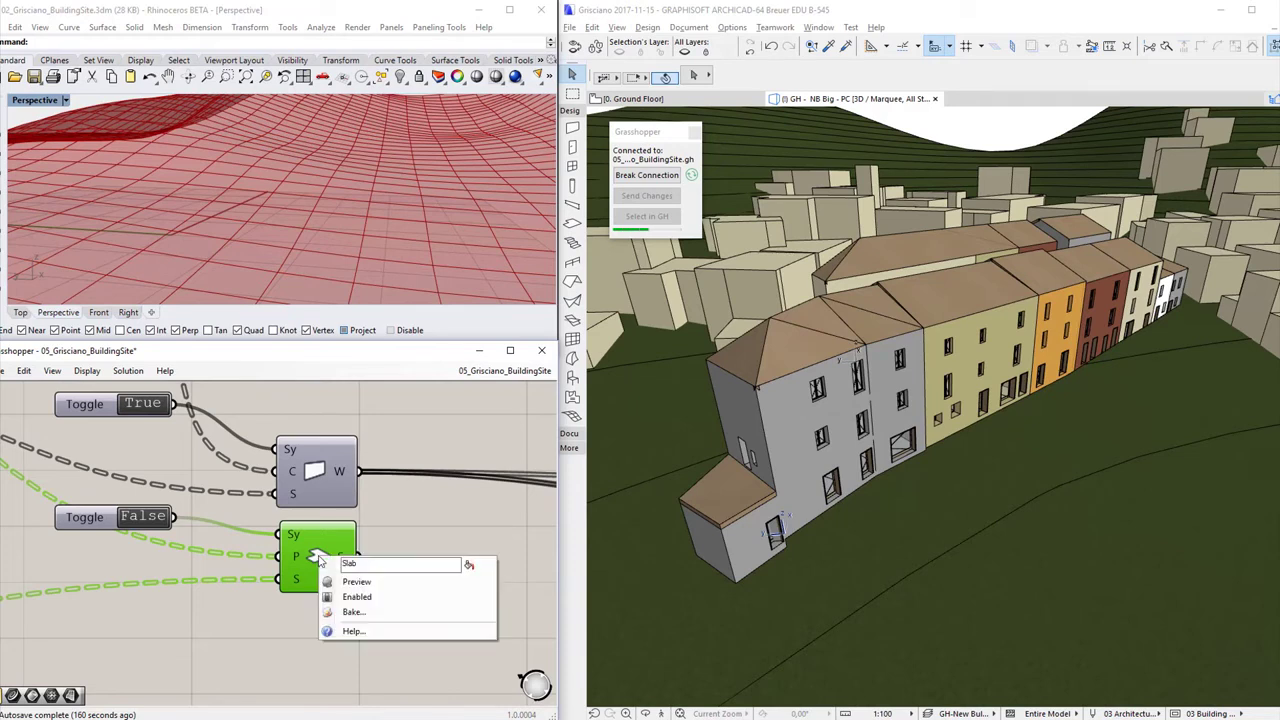
left_click(372, 581)
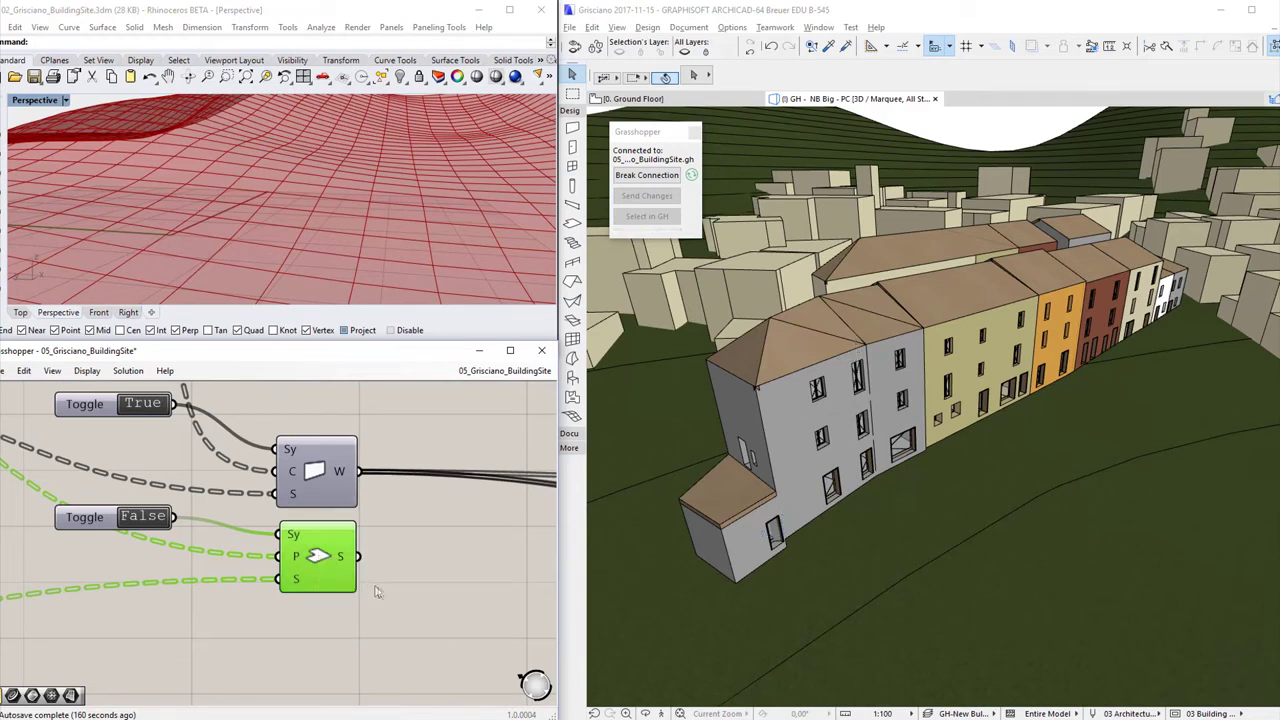
left_click(431, 576)
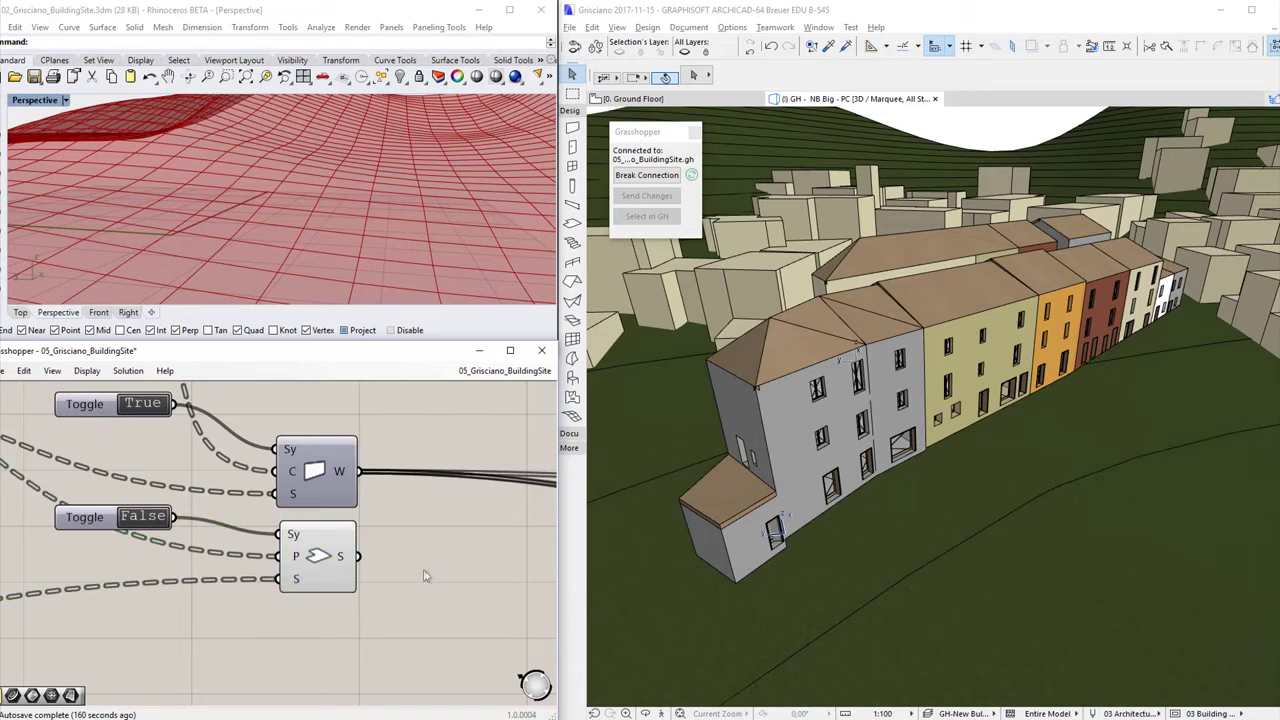
left_click(325, 556)
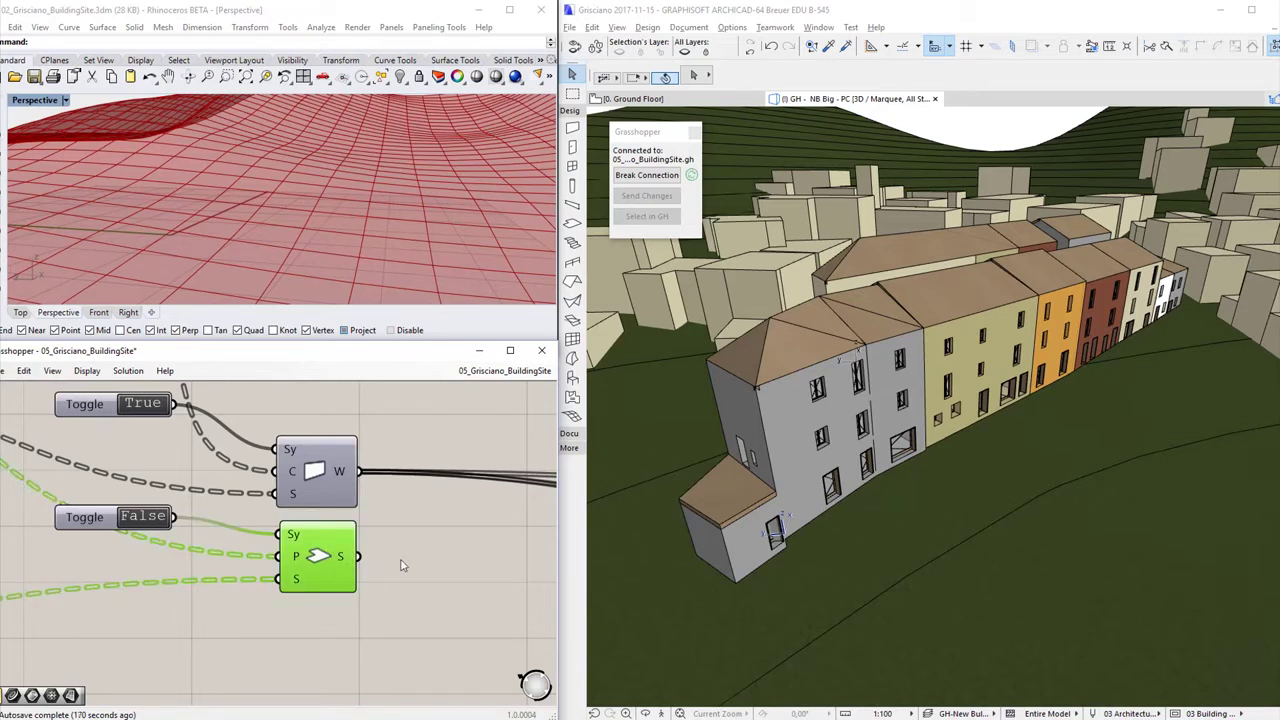
left_click(155, 517)
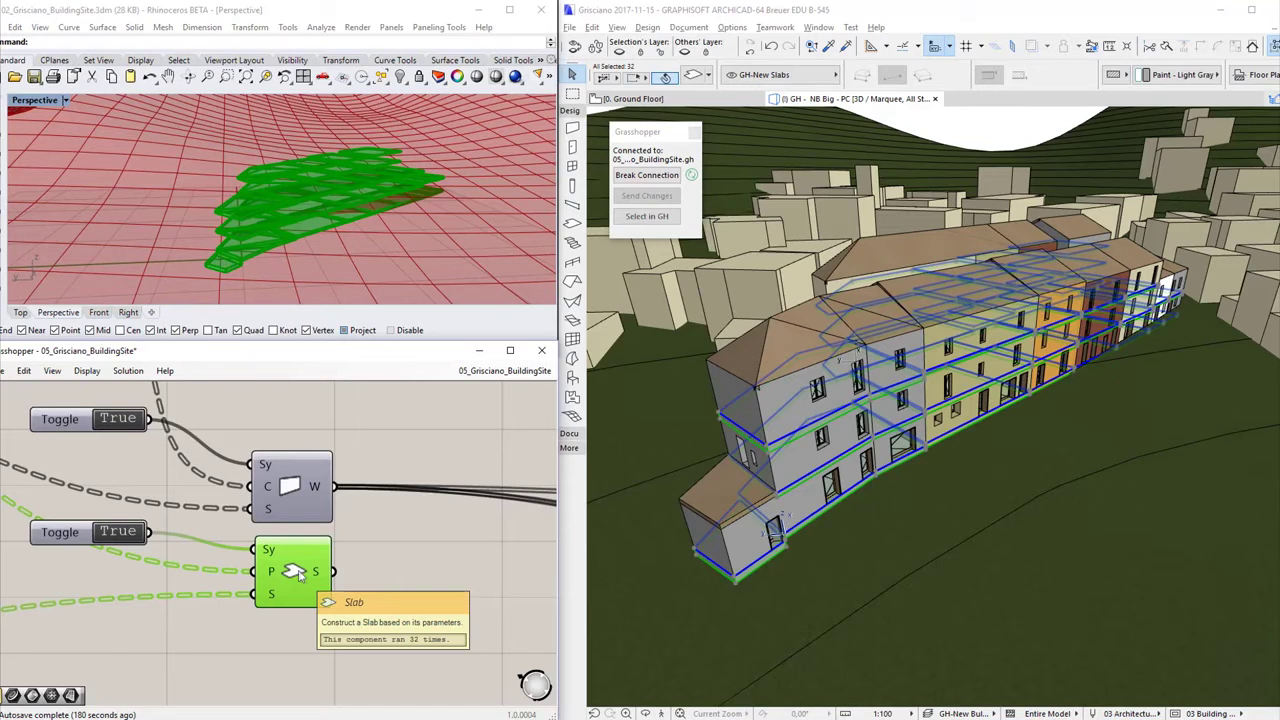
left_click(423, 566)
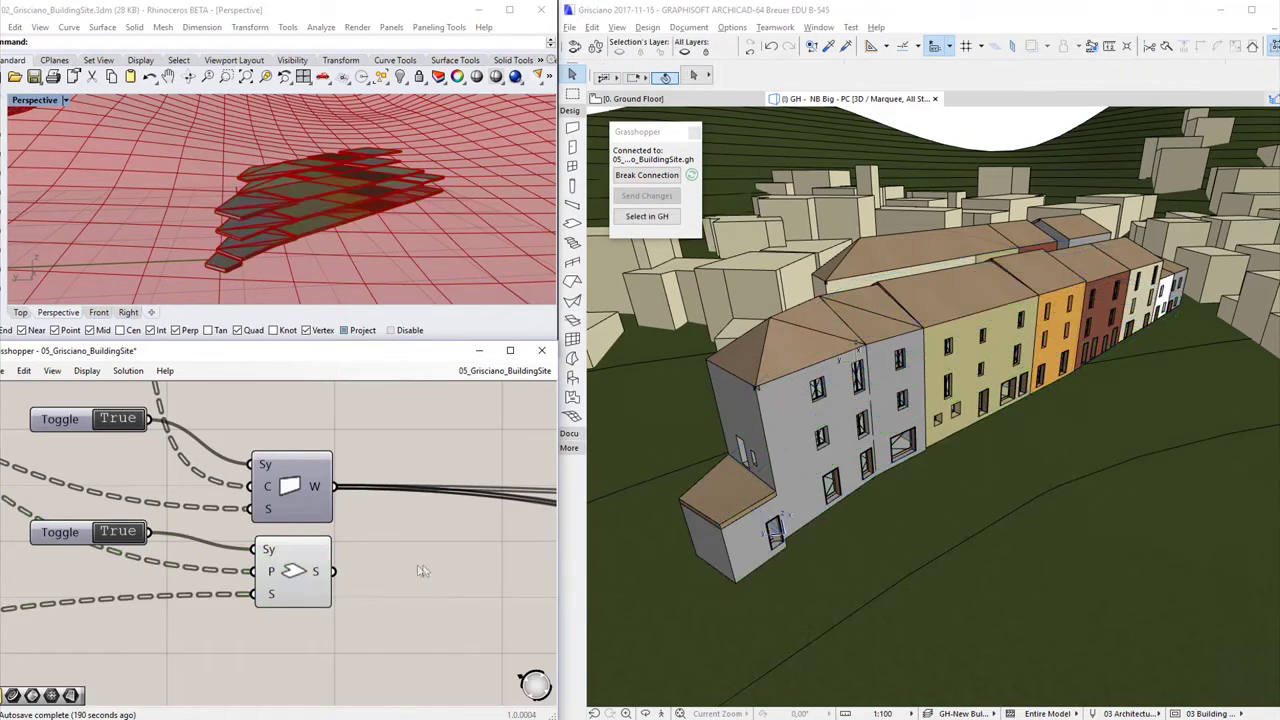
Select the Wall component and turn on its preview
left_click(293, 484)
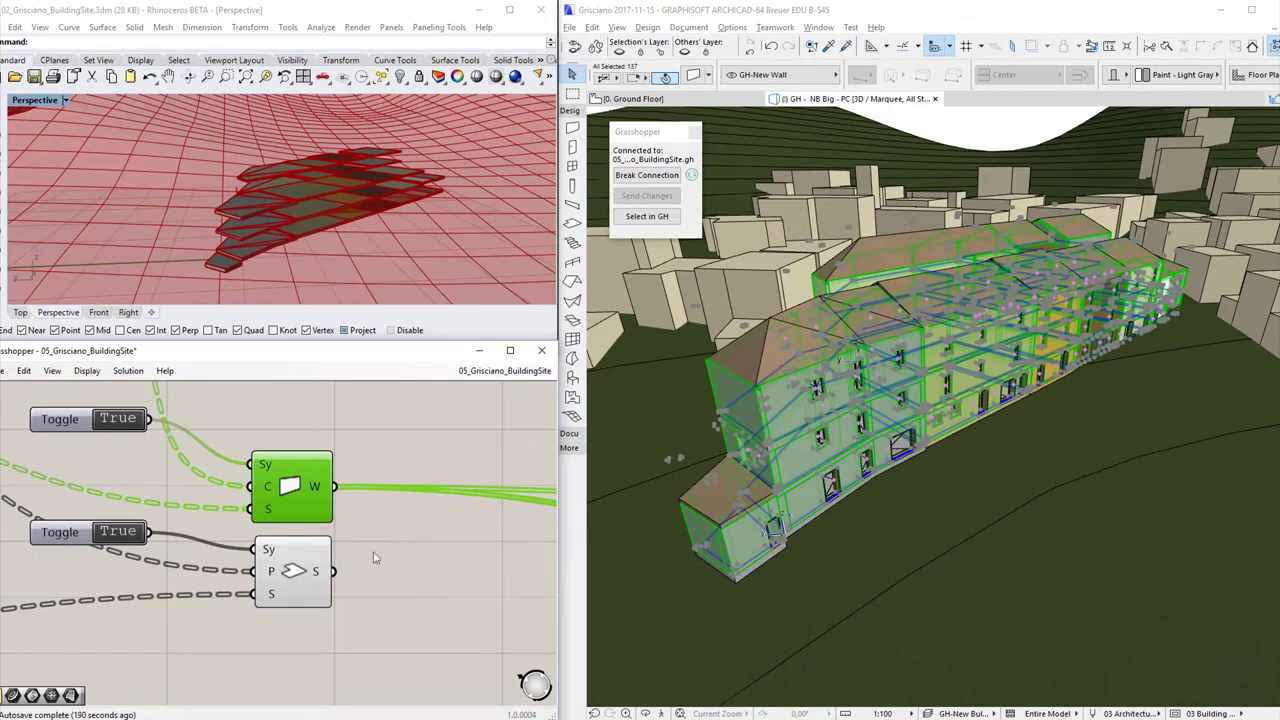
right_click(293, 485)
left_click(300, 506)
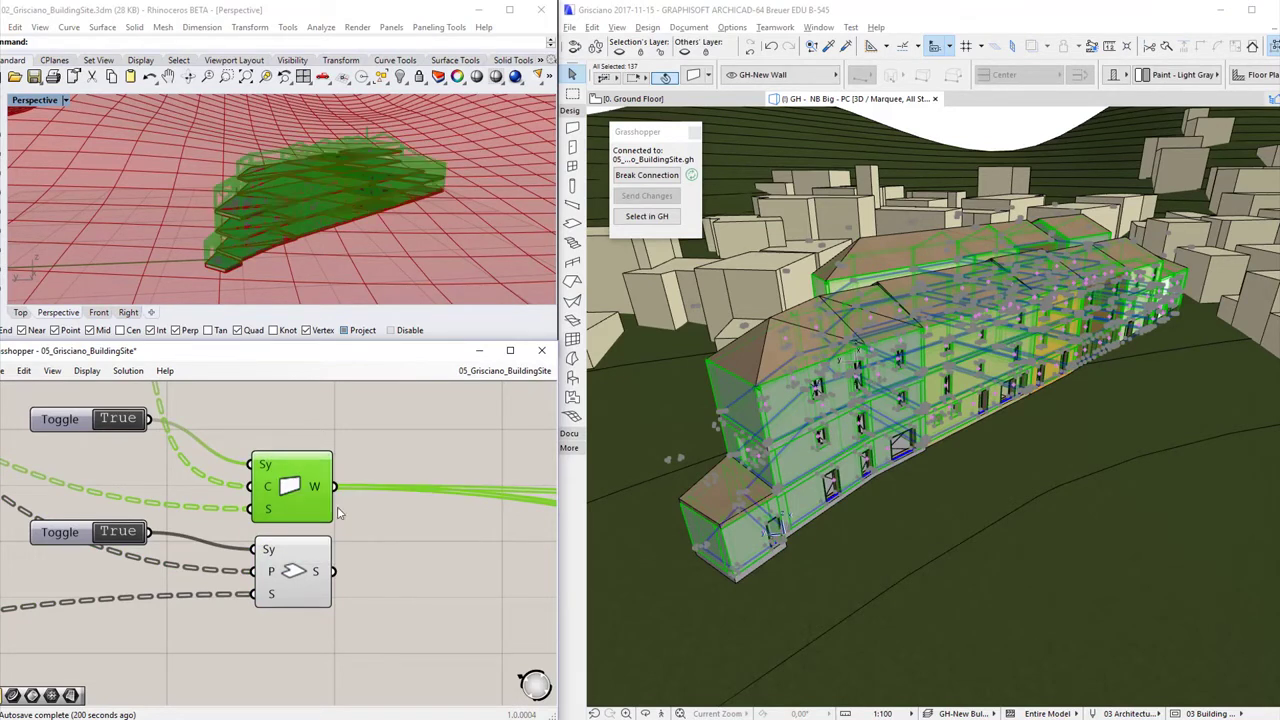
left_click(396, 453)
Get a closer view of the walls in Rhino and turn off the mesh edge preview in Grasshopper
right_click_drag(215, 256, 241, 232)
scroll(360, 219, "up", 5)
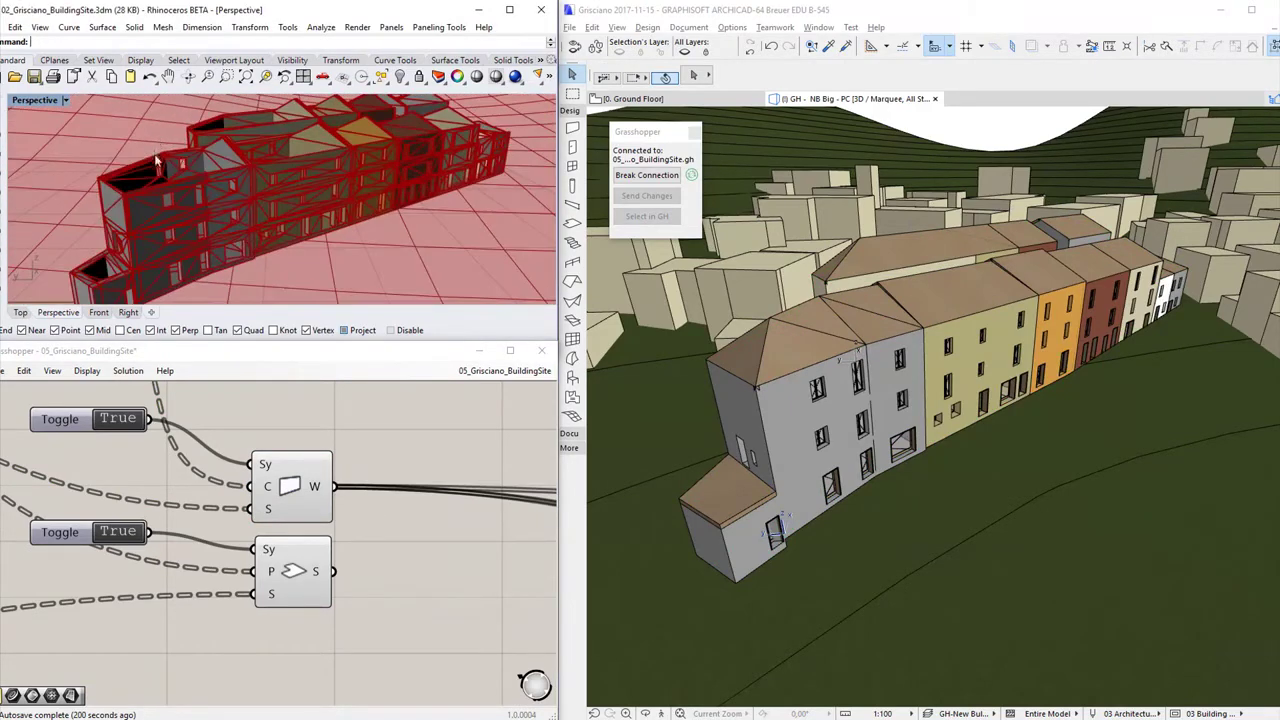
left_click(94, 372)
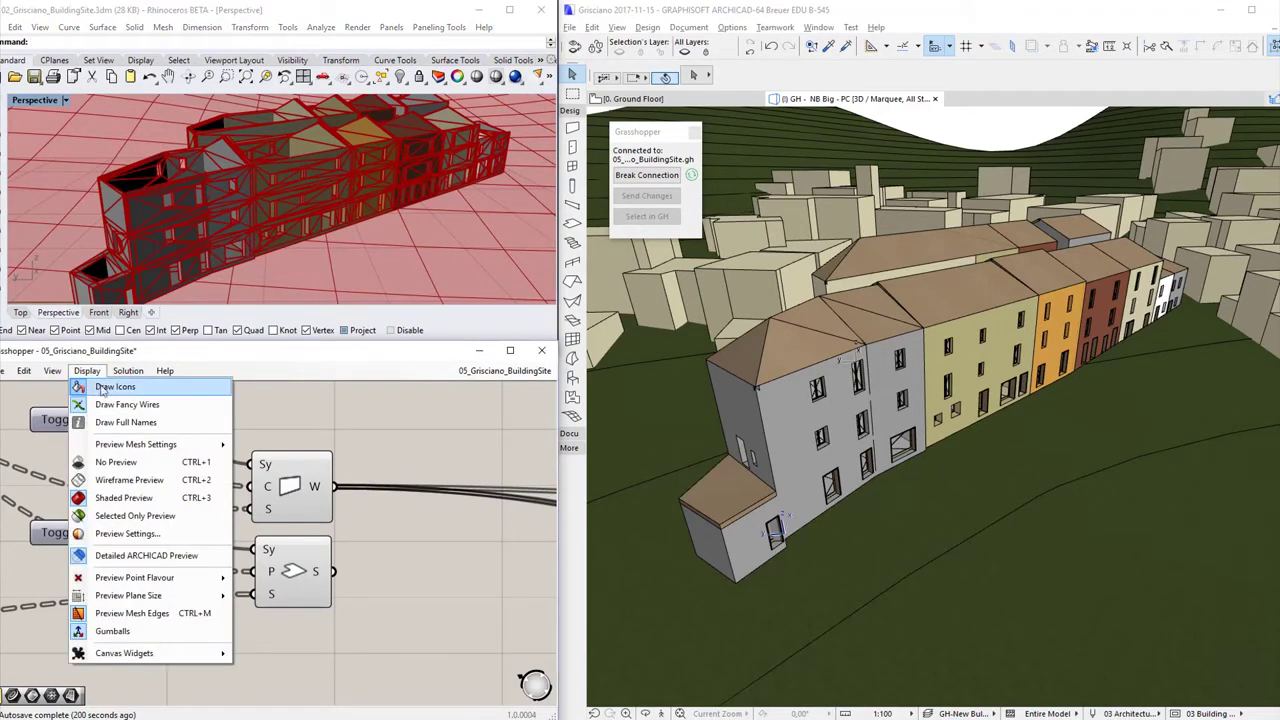
left_click(112, 615)
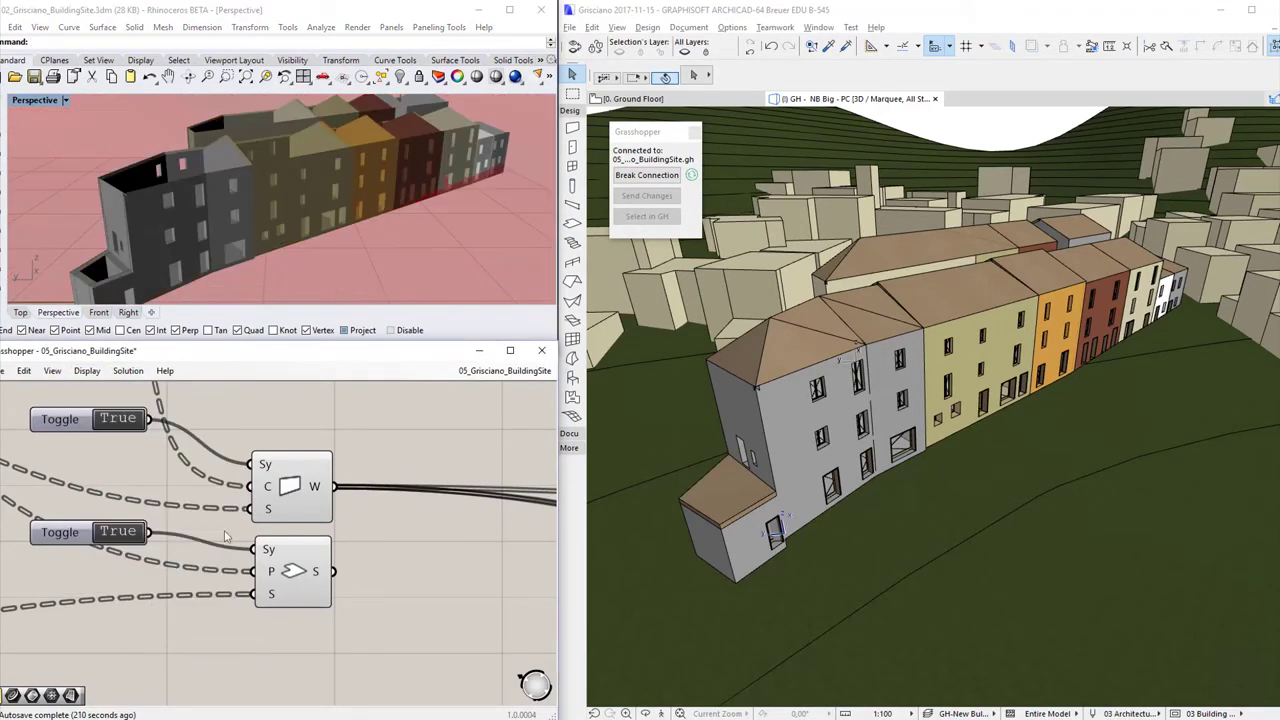
Highlight the Wall and Slab components' geometry in turn and turn on the Roof component's preview
left_click(300, 500)
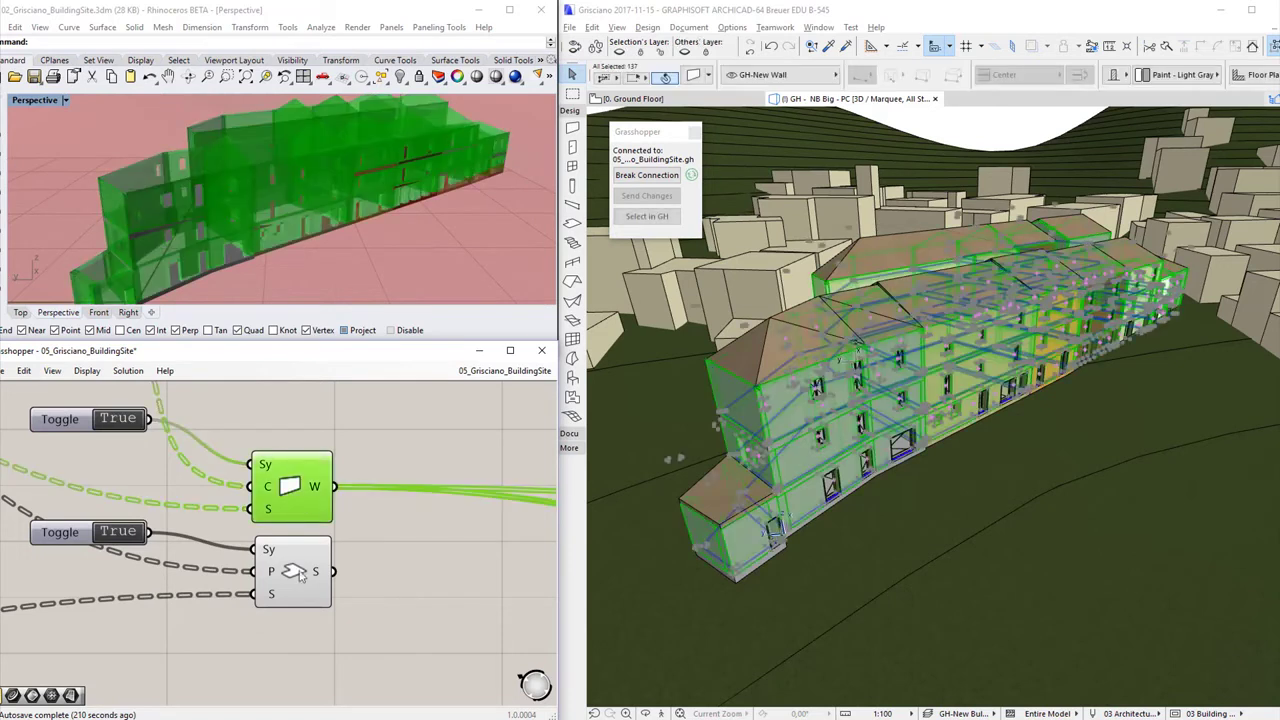
left_click(303, 577)
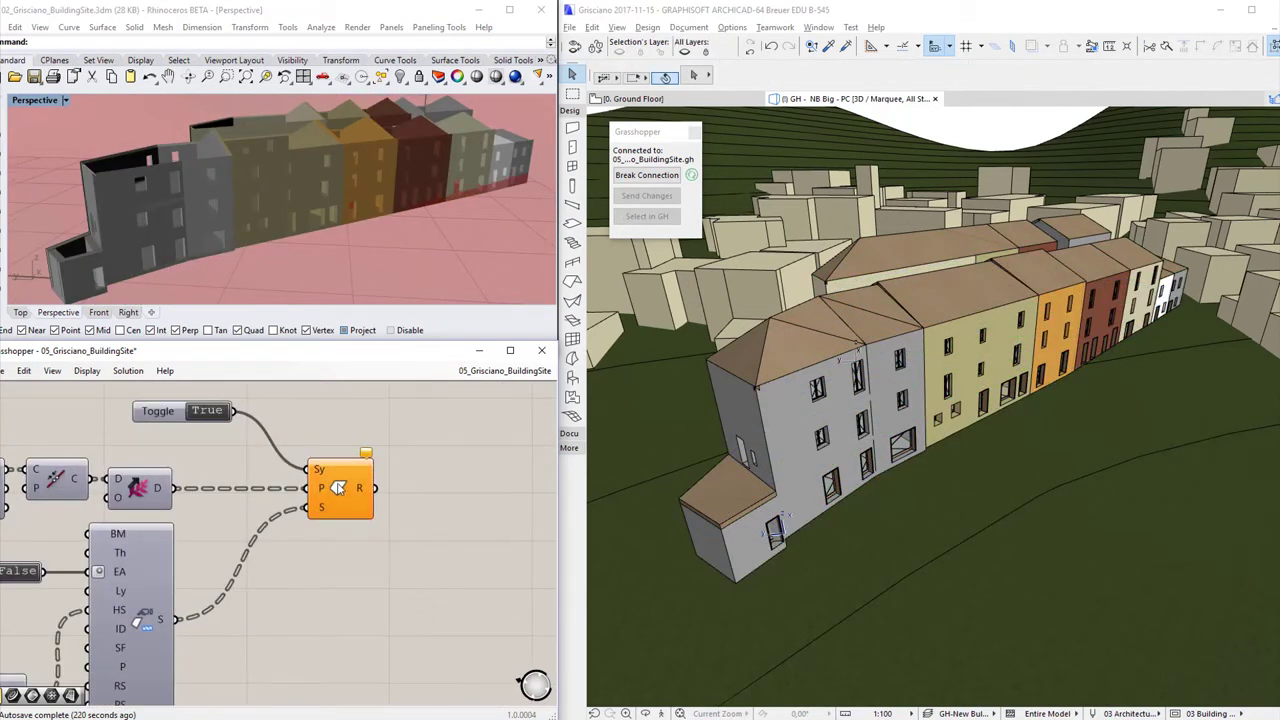
left_click(338, 487)
right_click(338, 488)
left_click(378, 510)
left_click(417, 463)
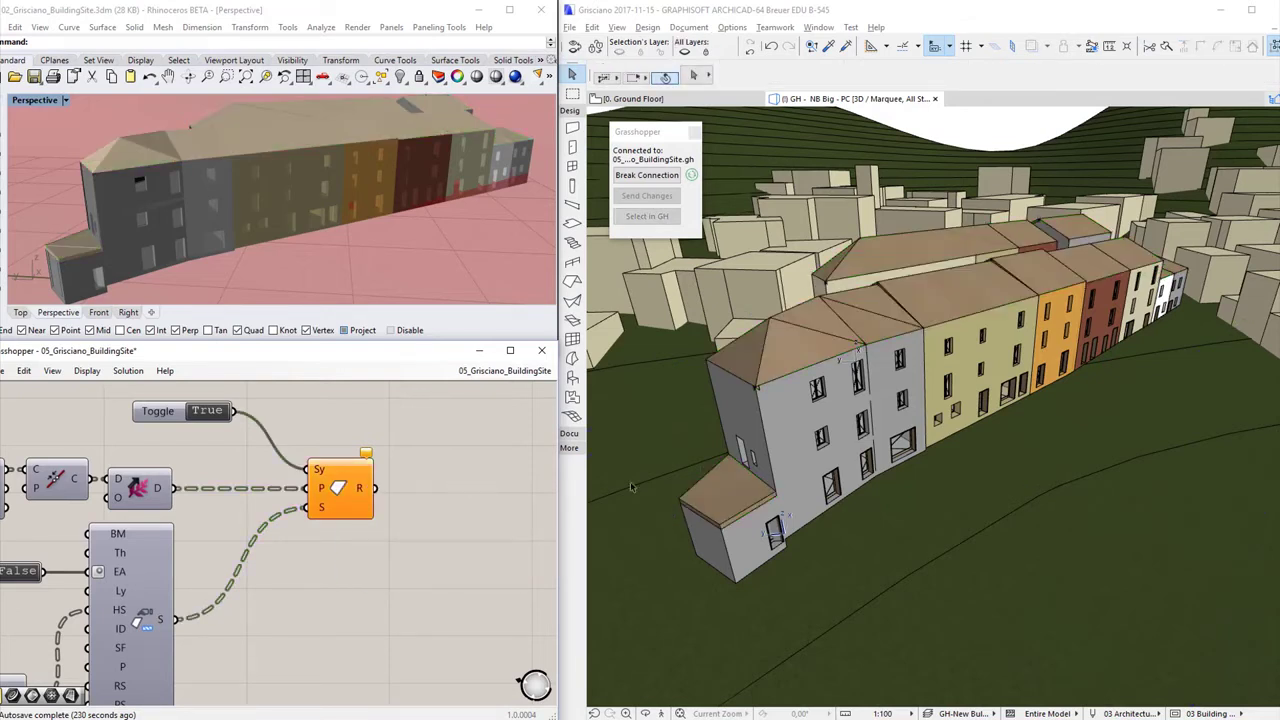
Switch to the ARCHICAD 3D view, select the grey end building's upper-story front wall and orbit around the building row
left_click(778, 412)
right_click(771, 404)
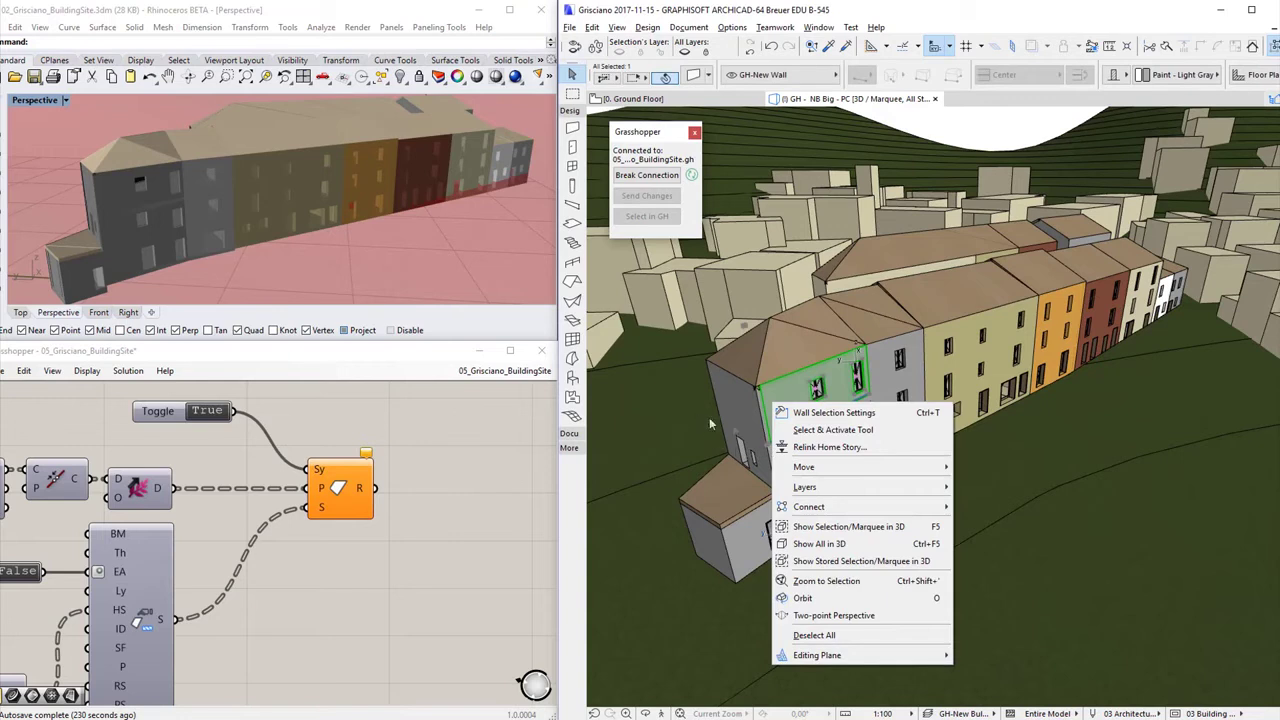
left_click(768, 422)
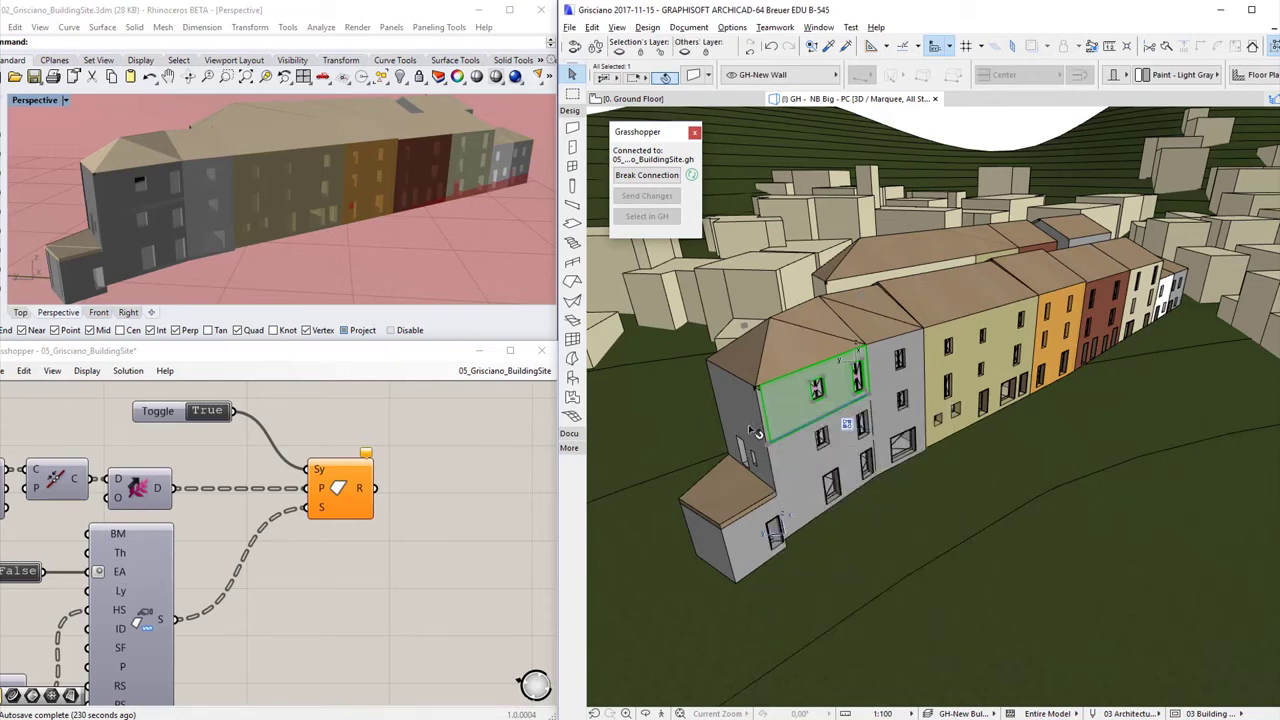
left_click(862, 492)
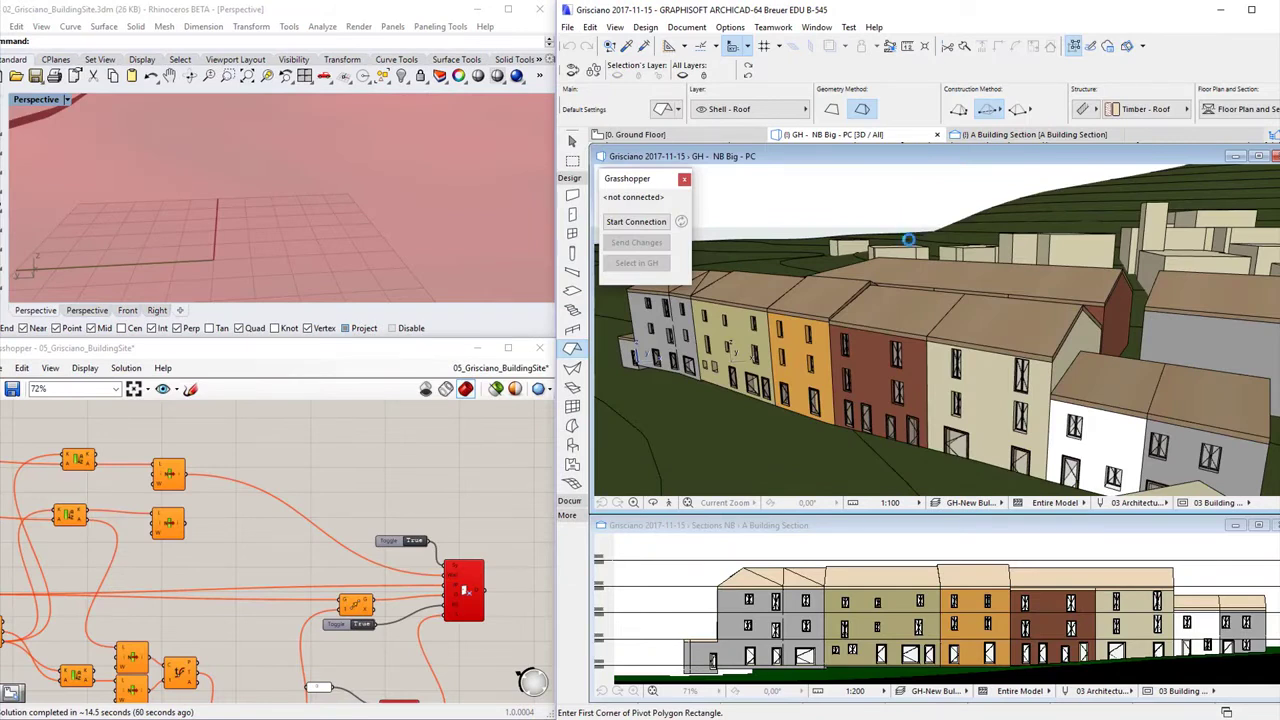
Apply the GH-Simple building layer combination to the ARCHICAD 3D view to show the Morph volumes
middle_click_drag(850, 388, 960, 480, "shift")
left_click(968, 503)
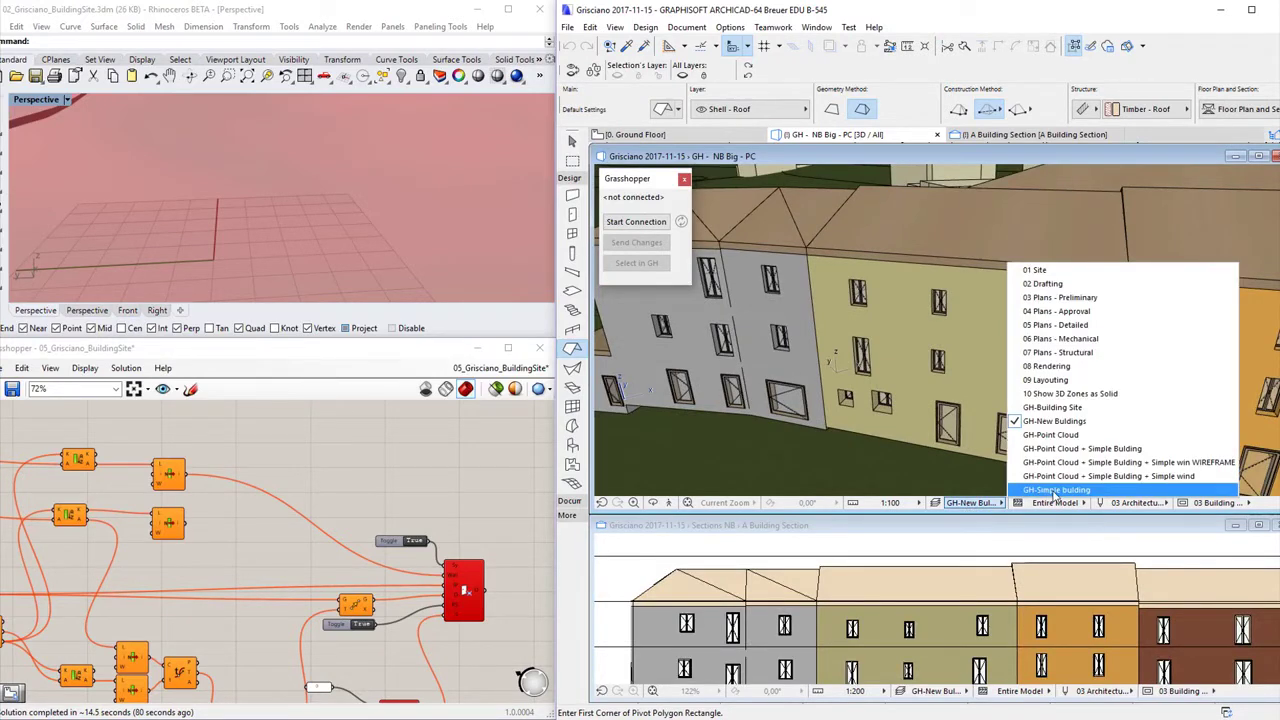
left_click(1055, 490)
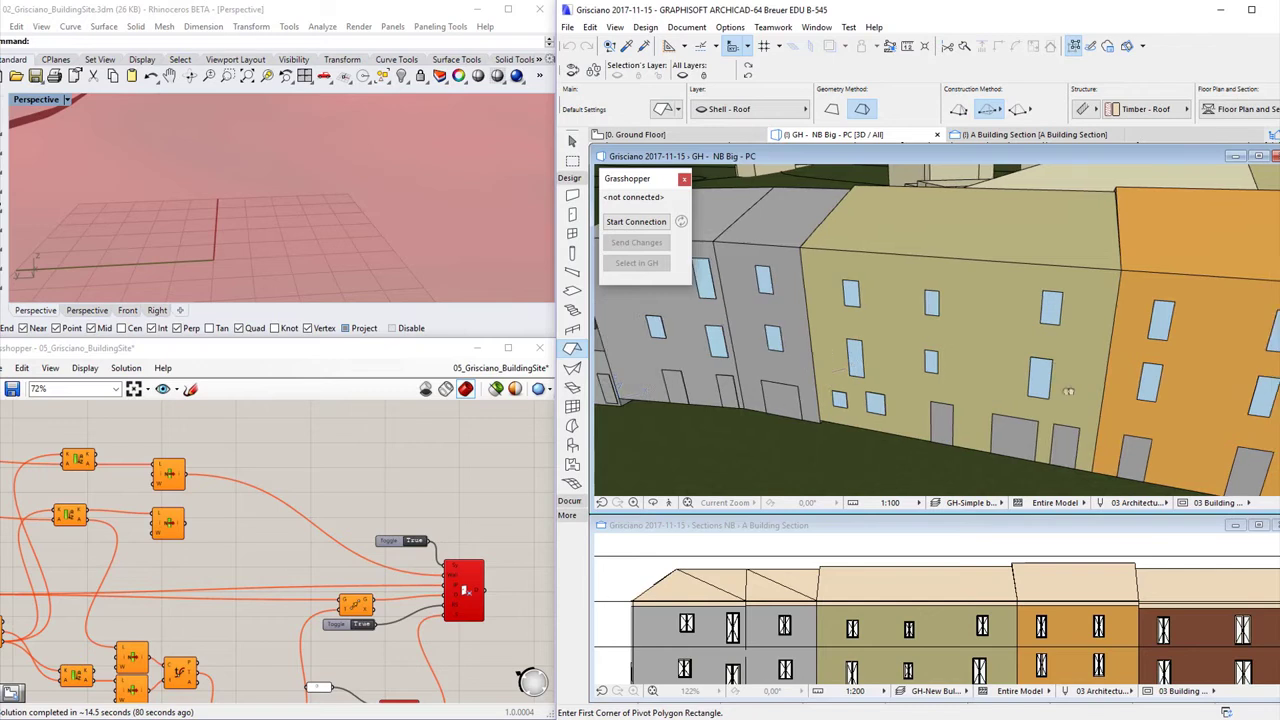
Move the ridge edge of the yellow building's Morph straight down by about 1 m
middle_click_drag(1043, 385, 998, 300, "shift")
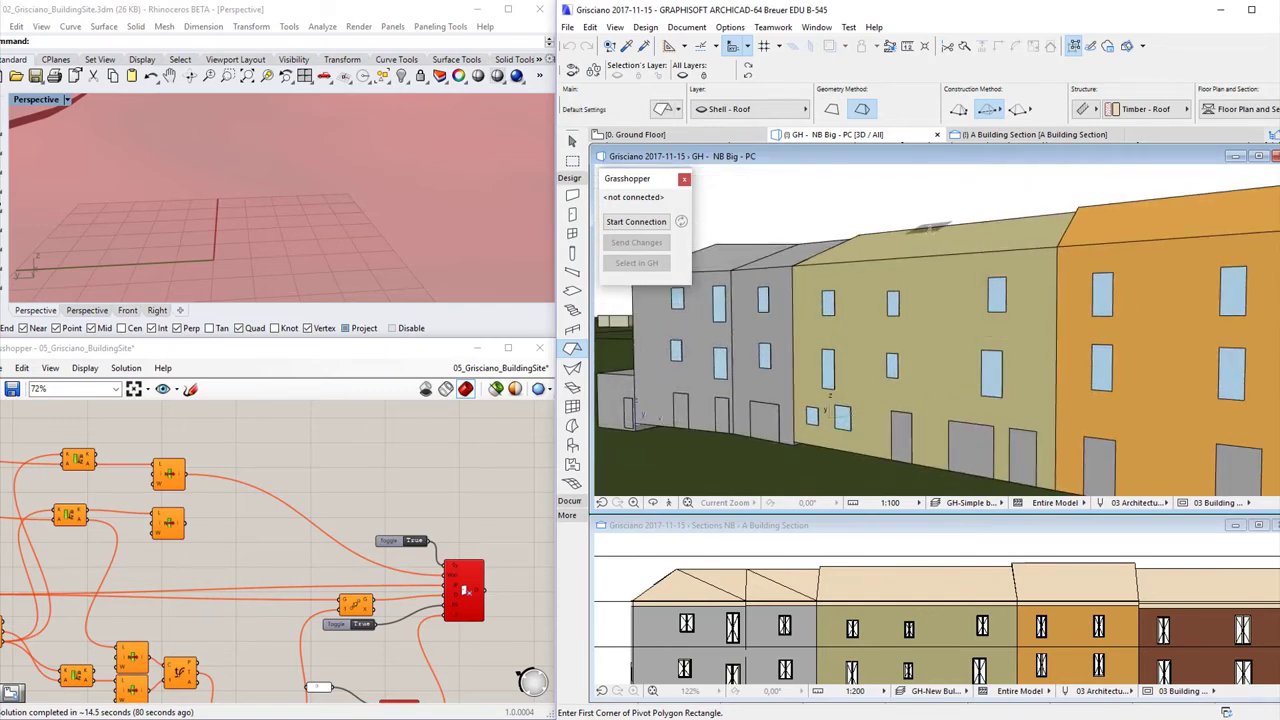
left_click(931, 227)
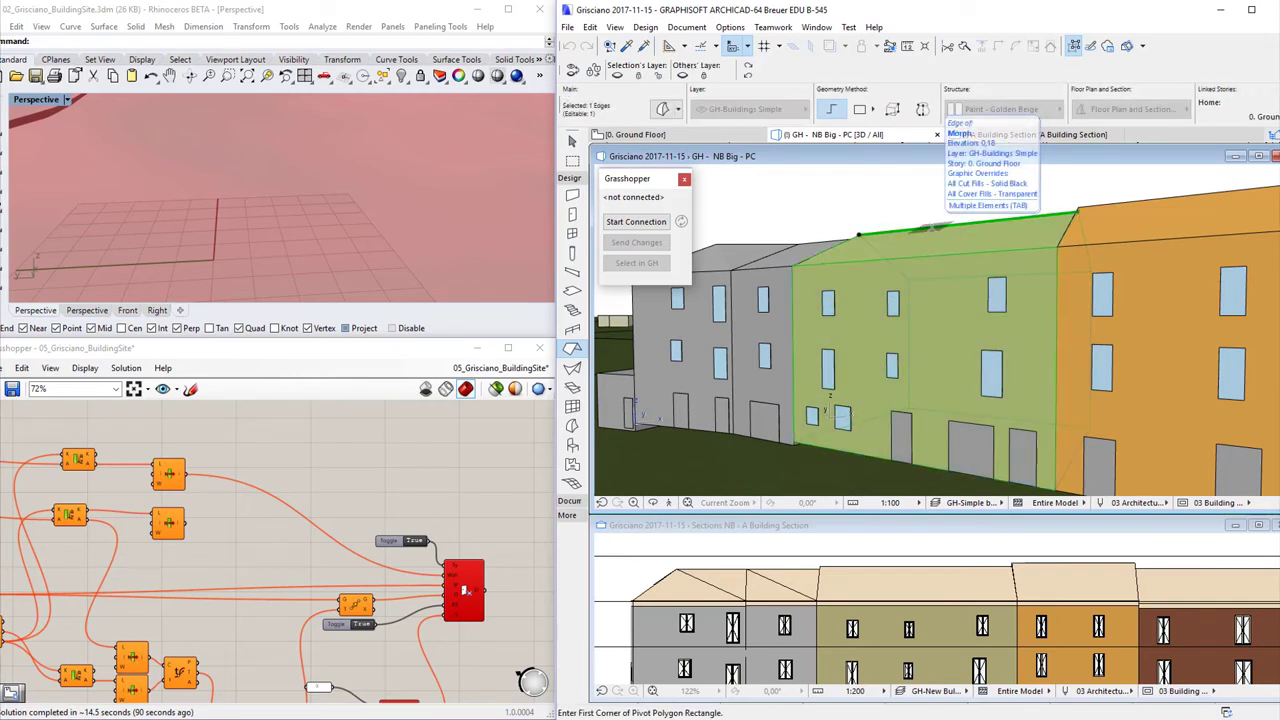
left_click(931, 227)
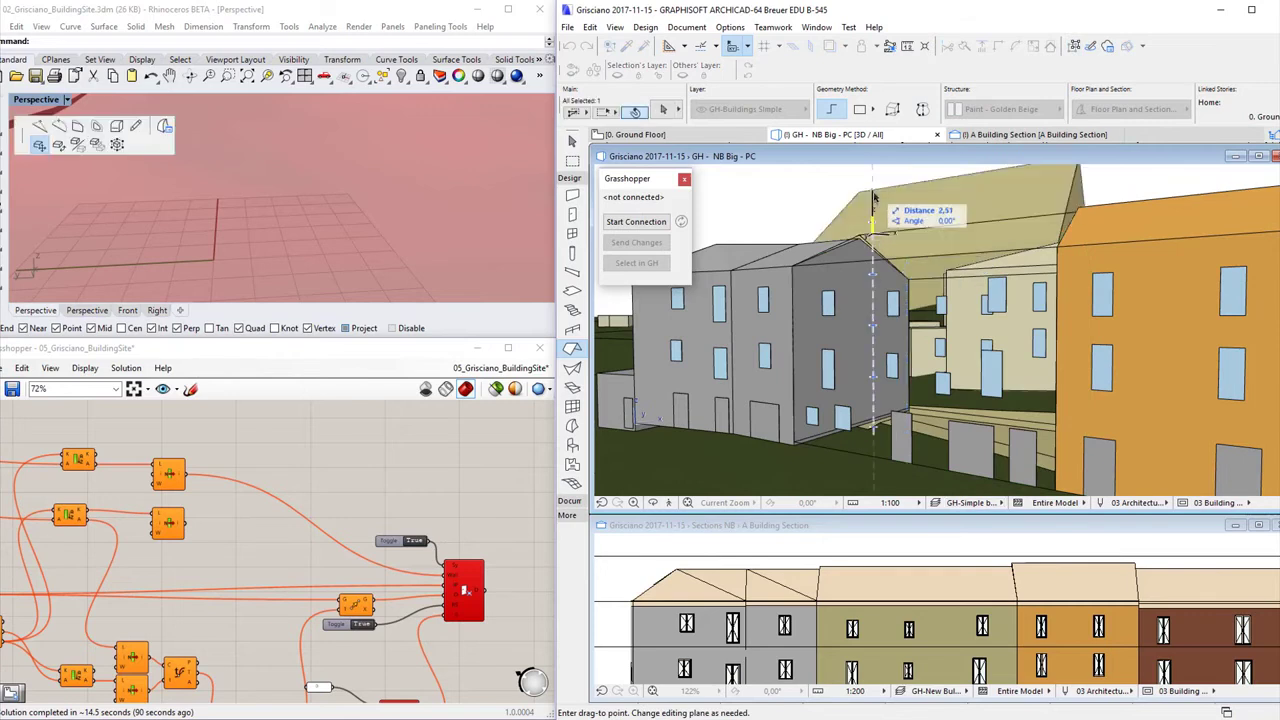
left_click(871, 251)
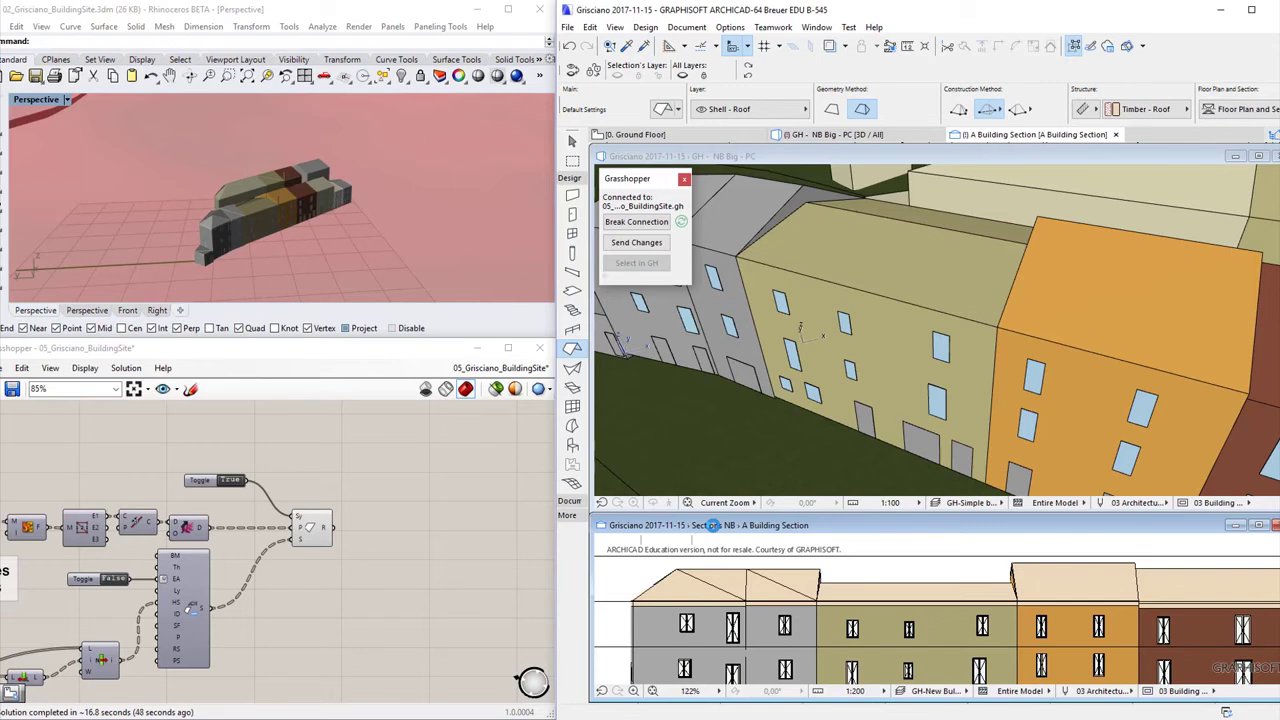
Apply the GH-New Buildings layer combination to the 3D view and inspect the regenerated roofs, walls and windows
left_click(974, 503)
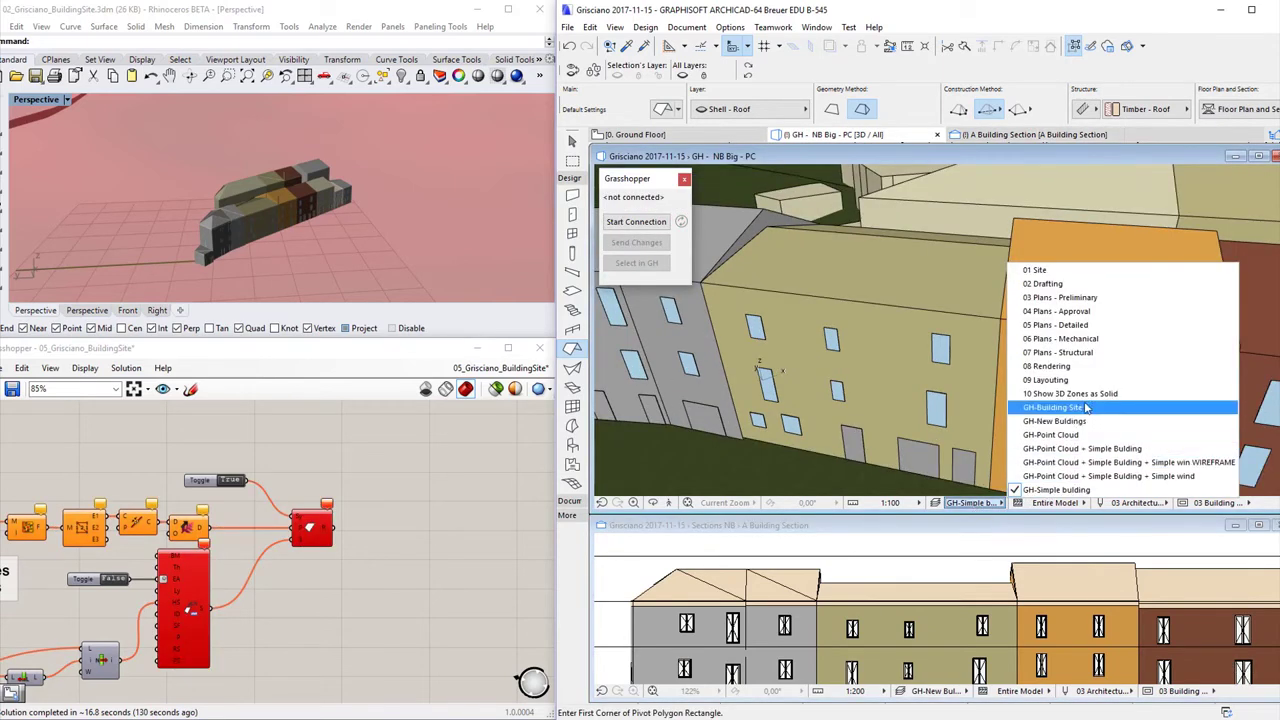
left_click(1054, 421)
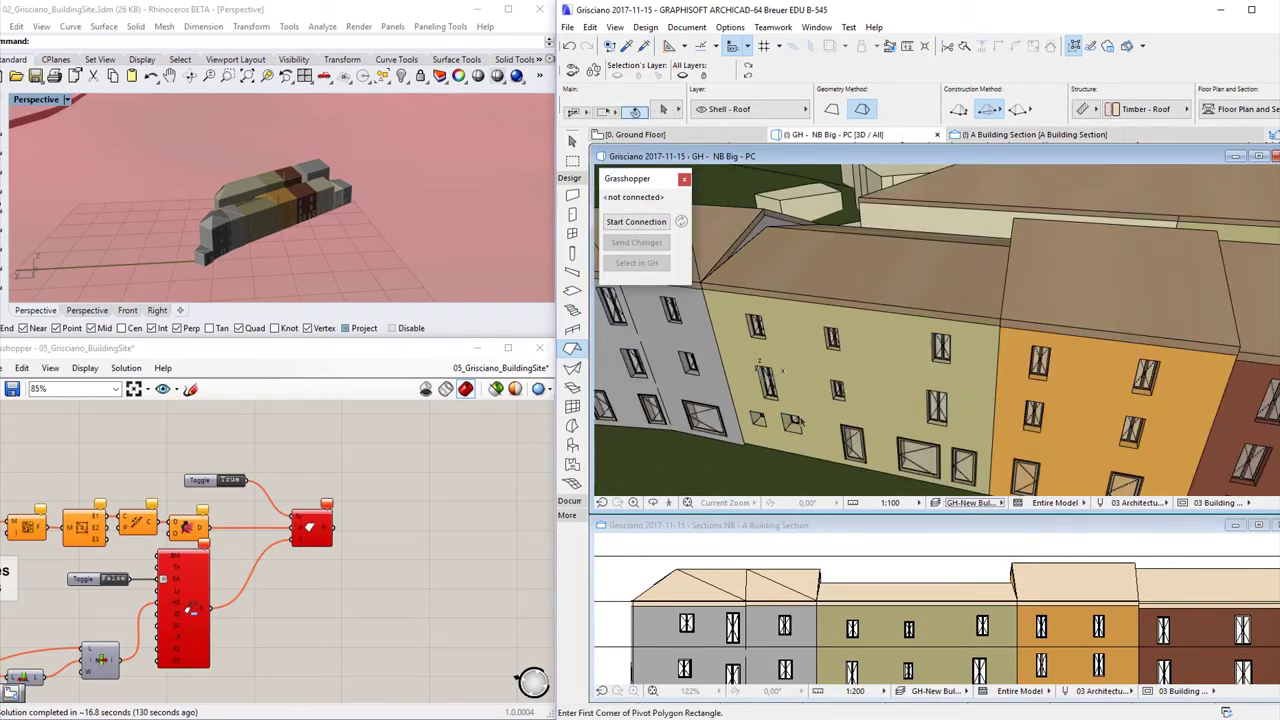
middle_click_drag(808, 421, 1030, 341, "shift")
scroll(1065, 222, "up", 2)
middle_click_drag(1064, 221, 1063, 333, "shift")
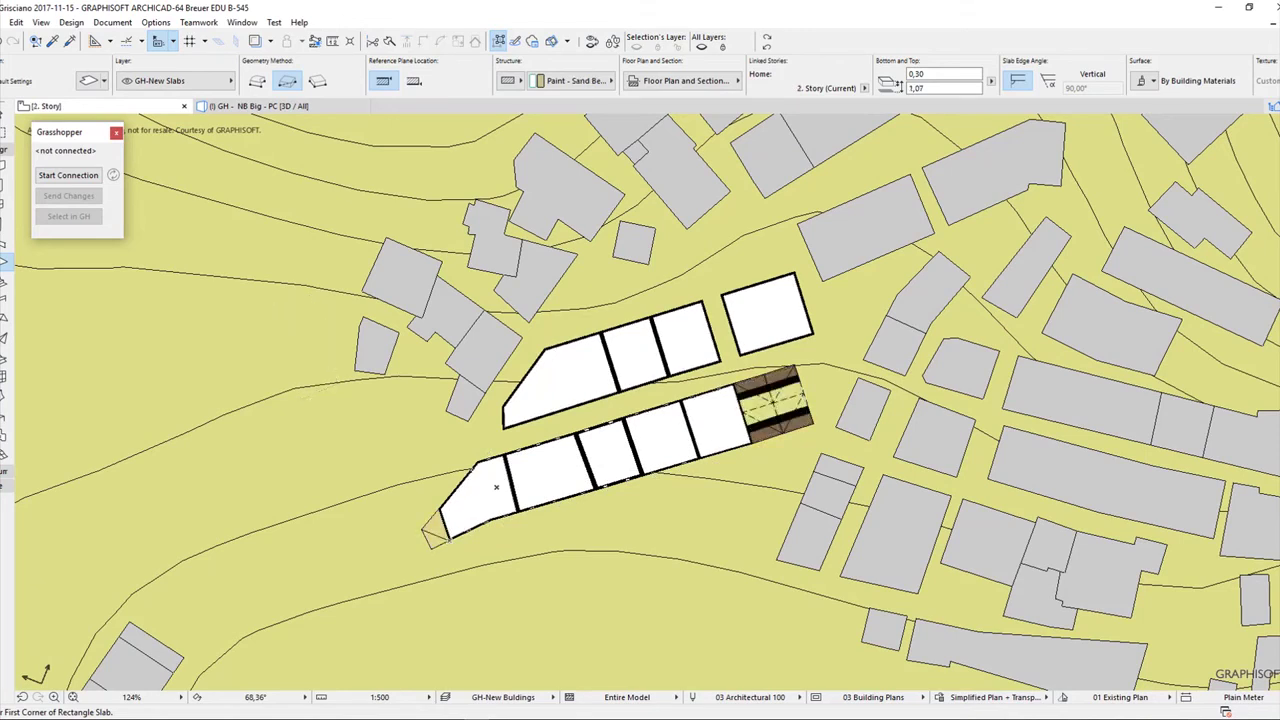
Go up from the 2nd to the 3rd story in the floor plan to examine the buildings' roof level
key("ctrl+Up")
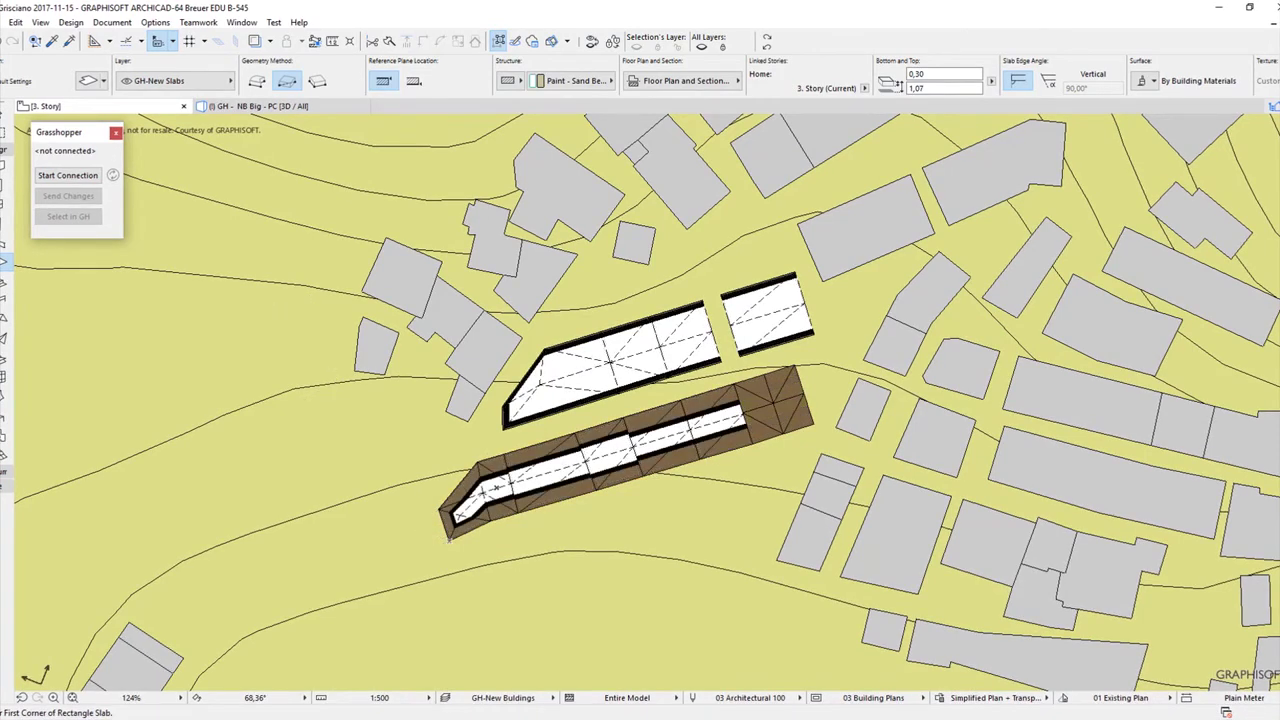
key("ctrl+Up")
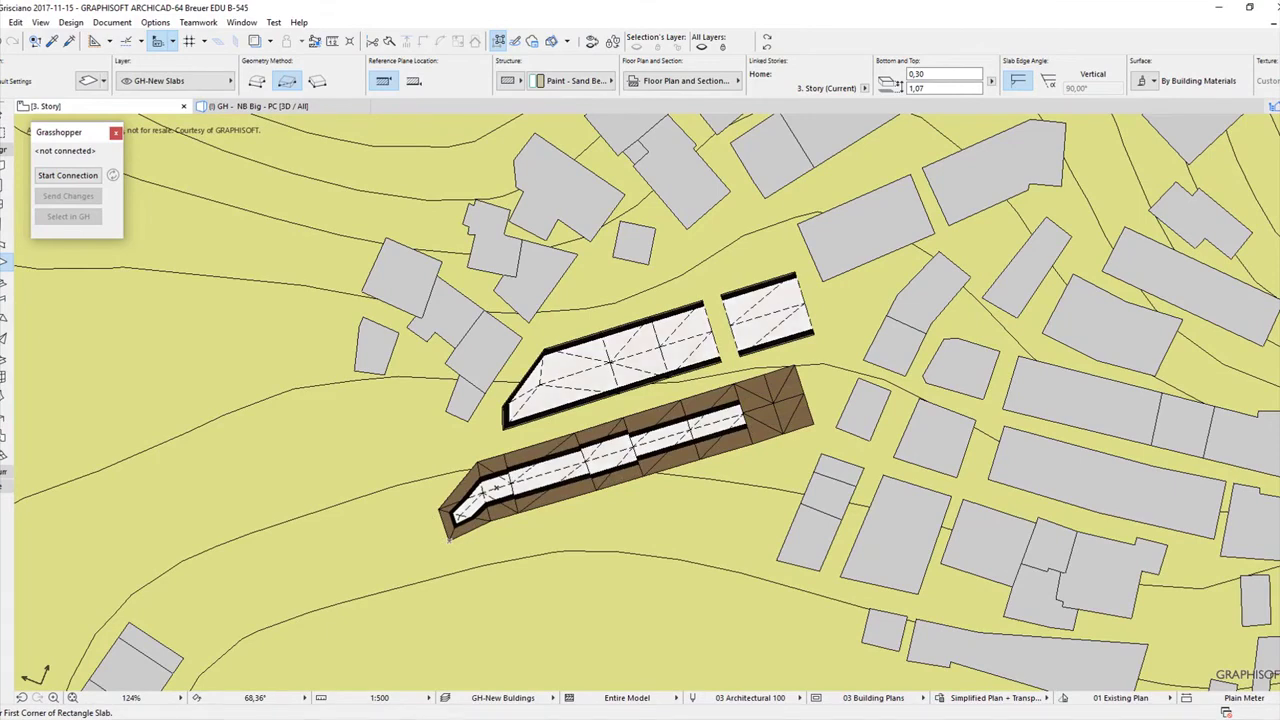